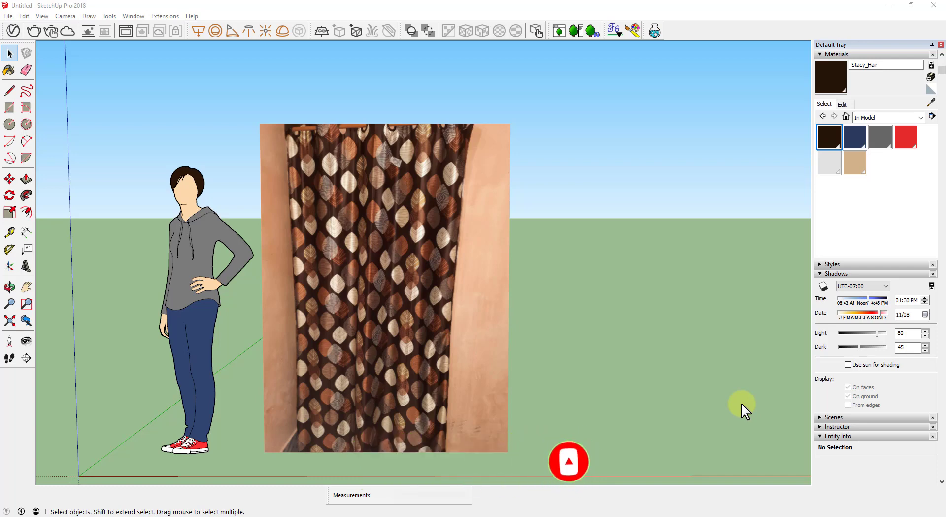
# Step: Draw a circle with a 2 9/16" radius on the ground
pyautogui.moveTo(720, 361); pyautogui.dragTo(593, 388, button='middle')
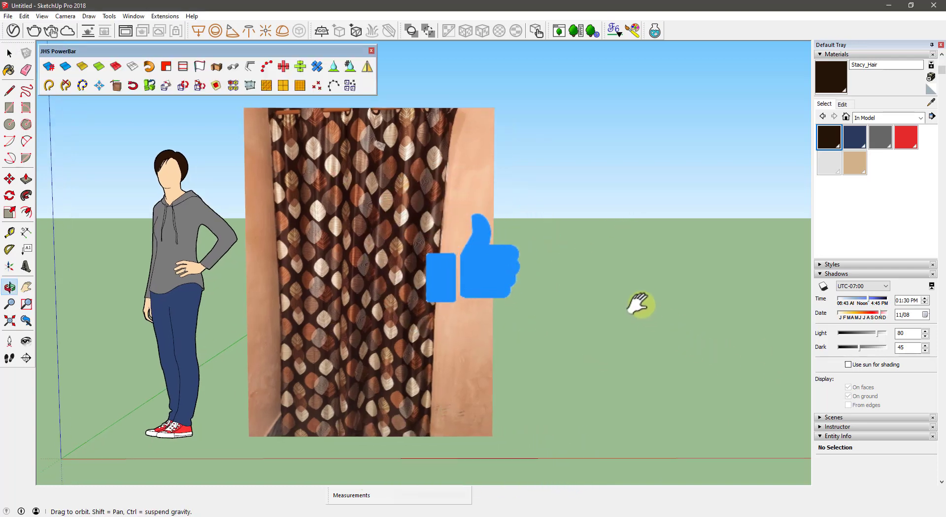
pyautogui.moveTo(593, 388); pyautogui.dragTo(572, 394)
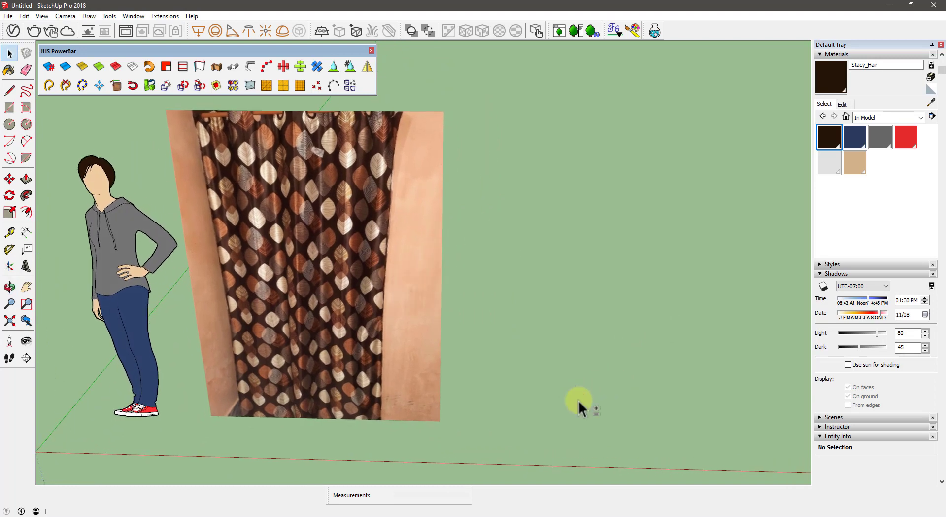
pyautogui.press('c')
pyautogui.click(548, 411)
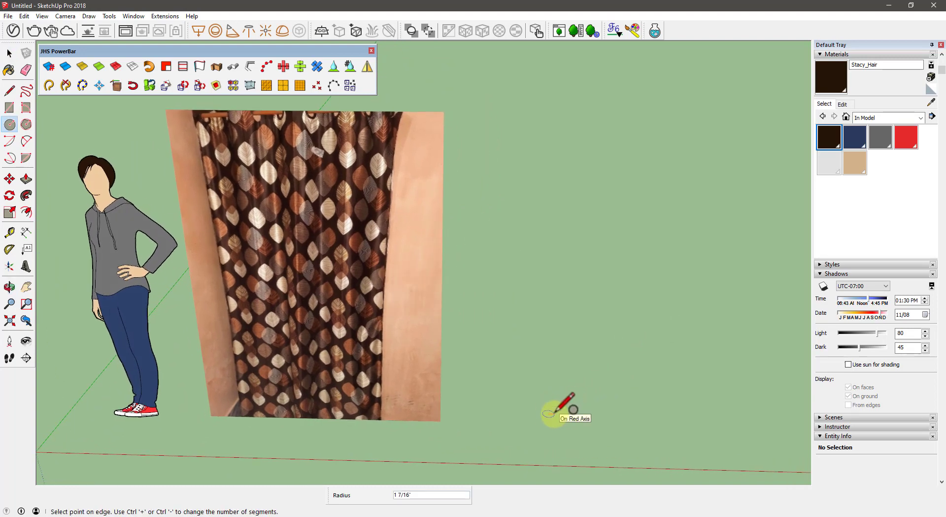
pyautogui.click(553, 413)
# Step: Draw a line across the circle's diameter to split it in half
pyautogui.scroll(2, 553, 413)
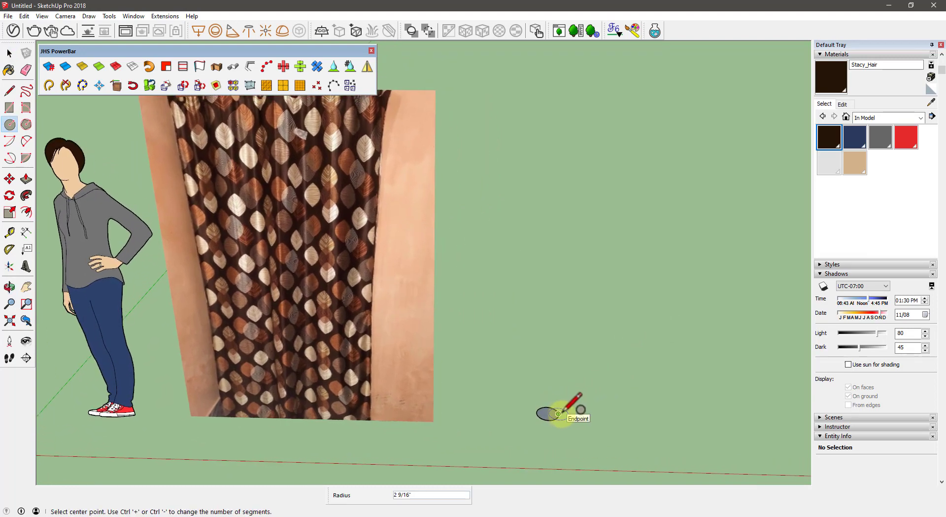
pyautogui.scroll(3, 553, 413)
pyautogui.scroll(3, 554, 413)
pyautogui.moveTo(553, 413); pyautogui.dragTo(509, 407, button='middle')
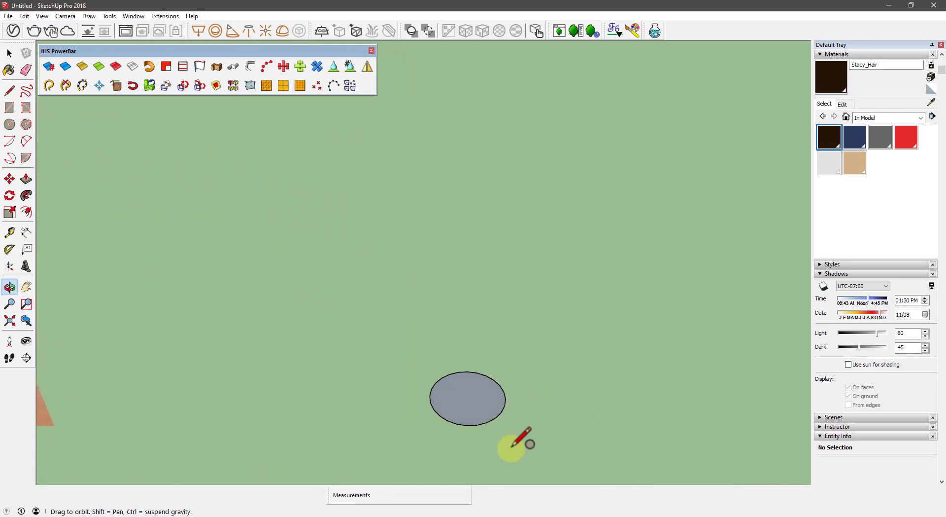
pyautogui.press('l')
pyautogui.click(430, 395)
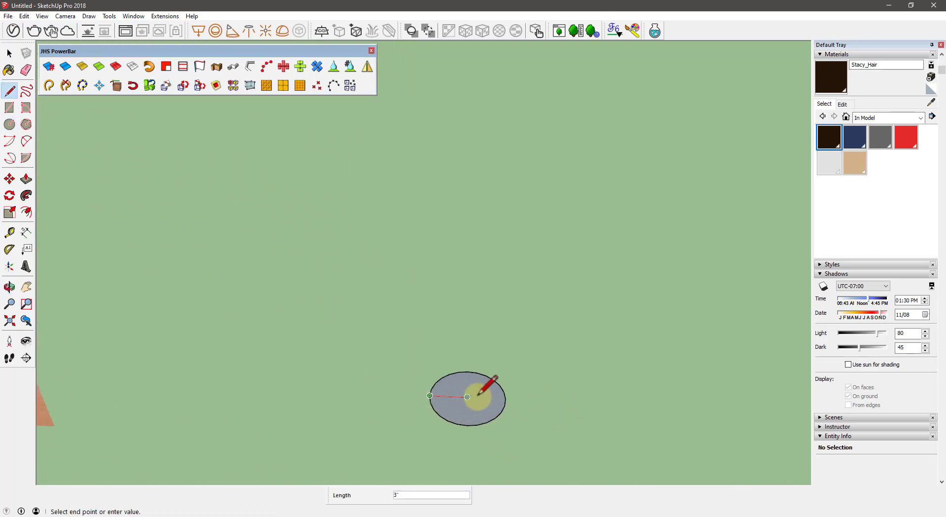
pyautogui.click(506, 397)
# Step: Erase the upper arc, diameter line and face, then select the remaining semicircular arc
pyautogui.moveTo(506, 398)
pyautogui.mouseDown(button='middle')
pyautogui.moveTo(467, 411)
pyautogui.moveTo(472, 447)
pyautogui.mouseUp(button='middle')
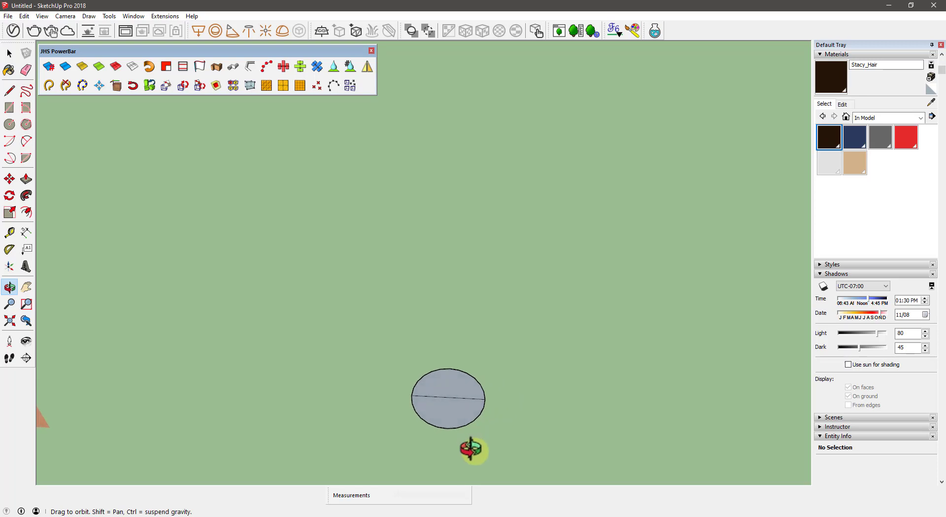
pyautogui.press('e')
pyautogui.click(481, 381)
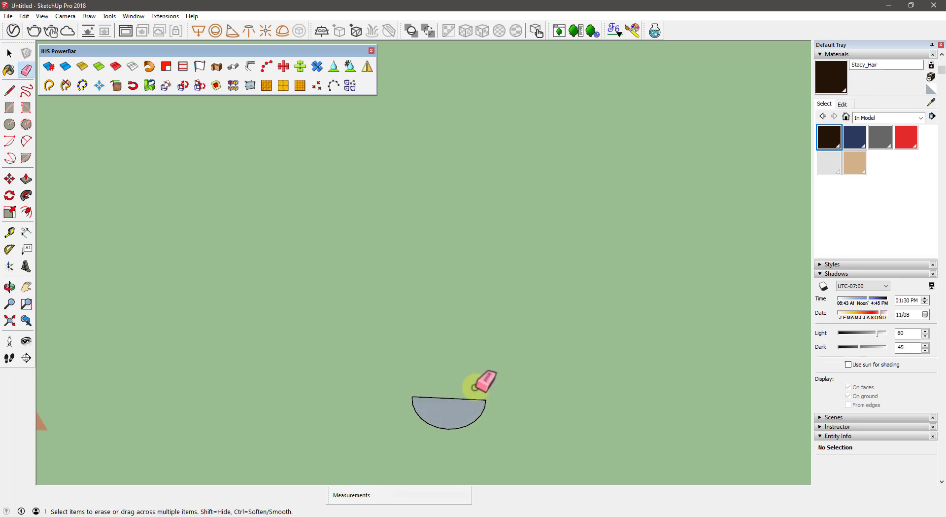
pyautogui.moveTo(482, 381); pyautogui.dragTo(469, 406, button='middle')
pyautogui.click(465, 407)
pyautogui.press('space')
pyautogui.moveTo(436, 380); pyautogui.dragTo(437, 380)
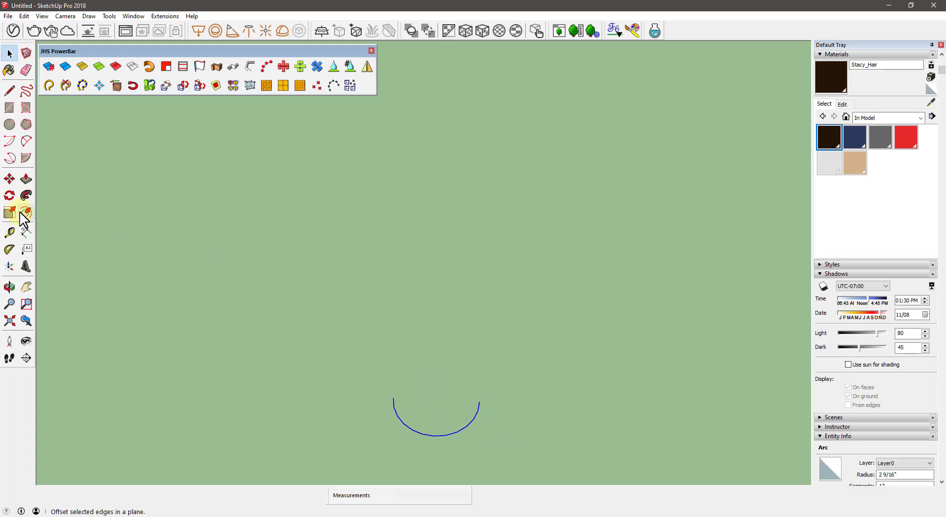
# Step: Rotate a copy of the arc 180° about its endpoint so the two arcs join
pyautogui.click(11, 197)
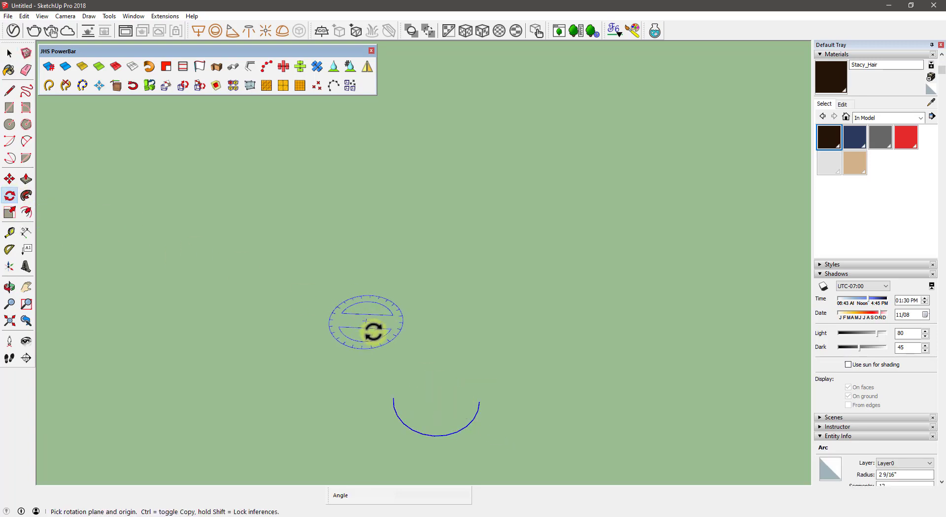
pyautogui.click(480, 401)
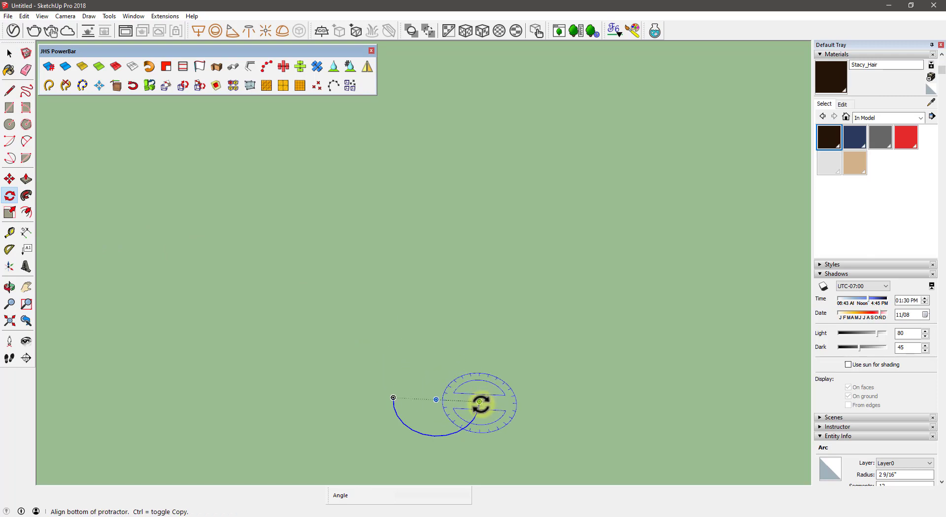
pyautogui.click(407, 398)
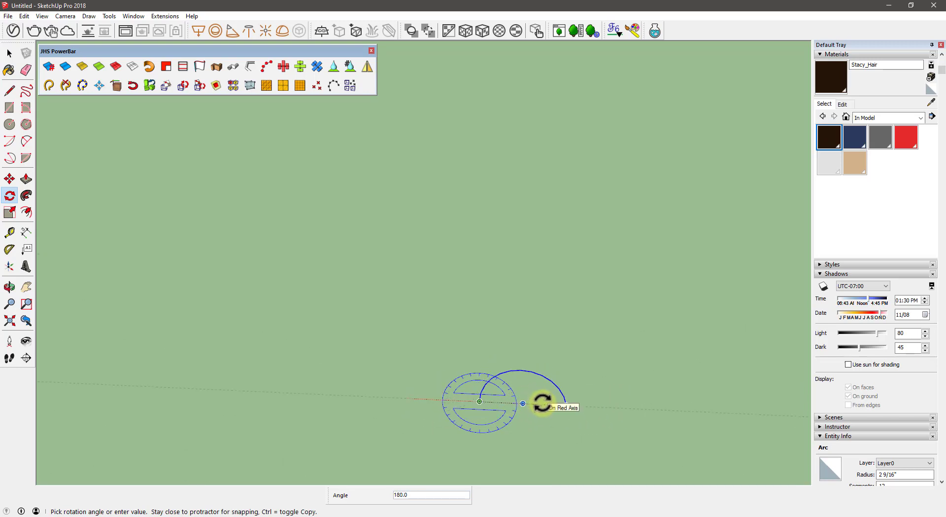
pyautogui.press('ctrl')
pyautogui.click(542, 403)
# Step: Select both arcs and recentre the view on them
pyautogui.press('space')
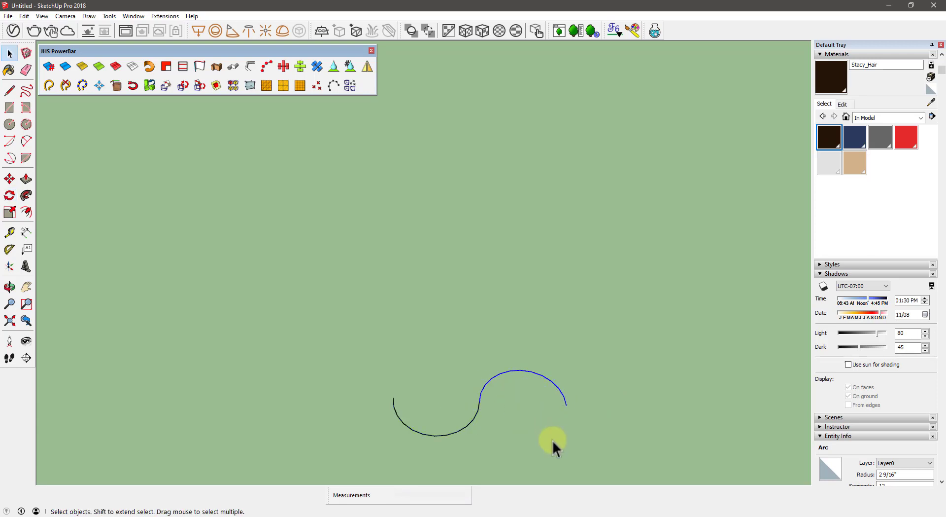
pyautogui.hotkey('ctrl', 'a')
pyautogui.press('o')
pyautogui.keyDown('shift'); pyautogui.moveTo(437, 393); pyautogui.dragTo(380, 380); pyautogui.keyUp('shift')
pyautogui.press('space')
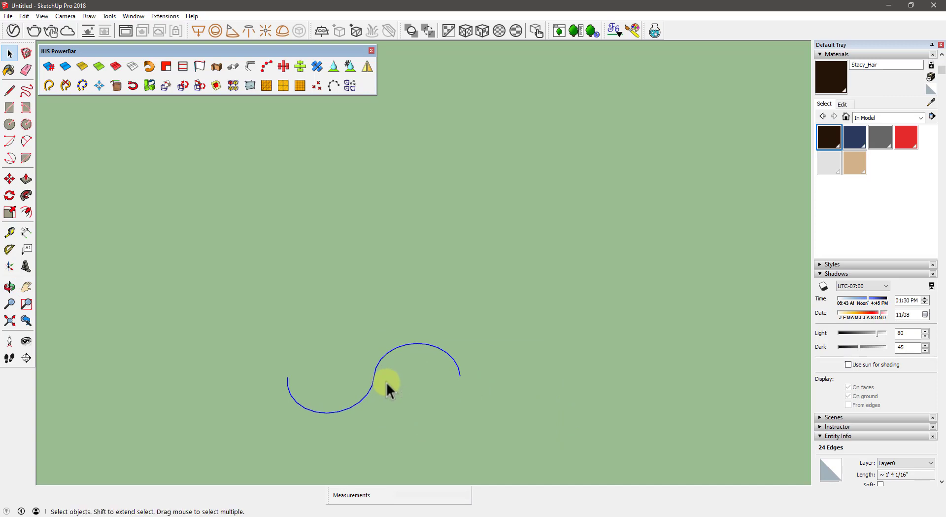
# Step: Copy the S-curve end to end and repeat it six times with *6
pyautogui.press('m')
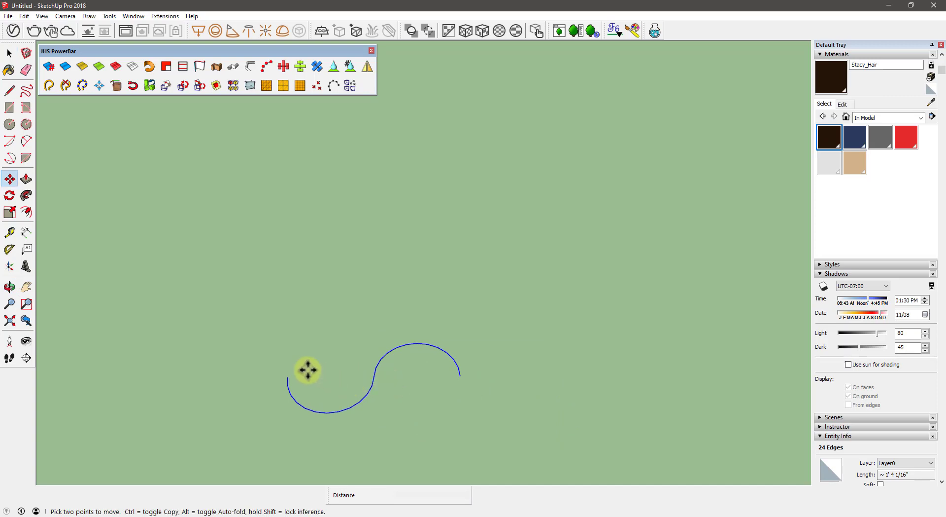
pyautogui.click(289, 376)
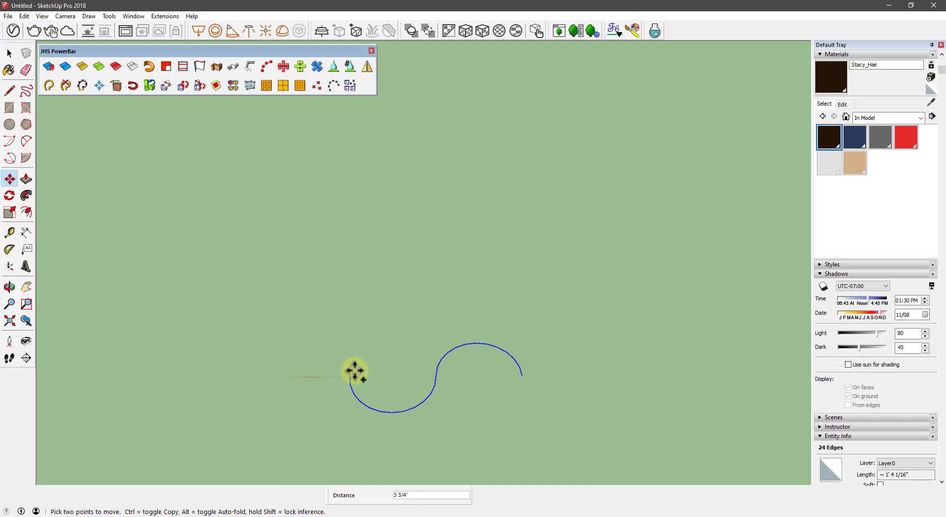
pyautogui.press('ctrl')
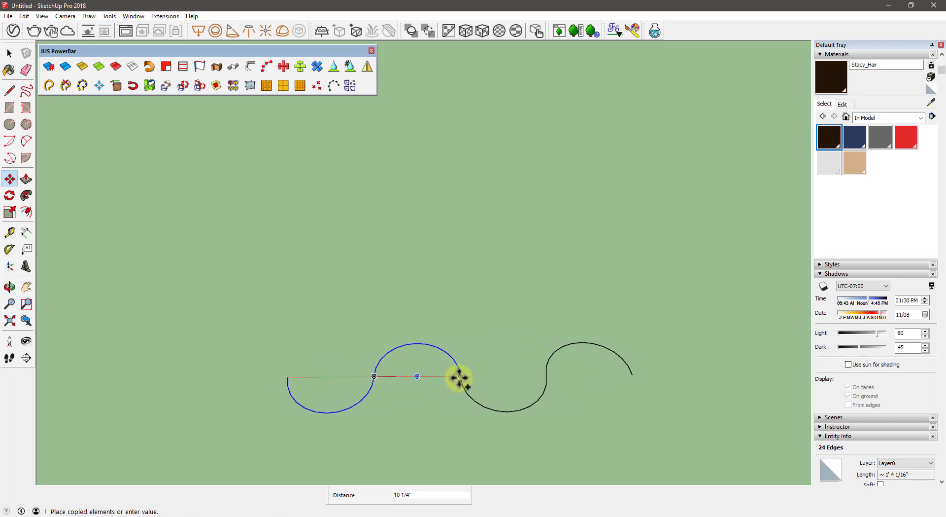
pyautogui.click(460, 378)
pyautogui.write('*')
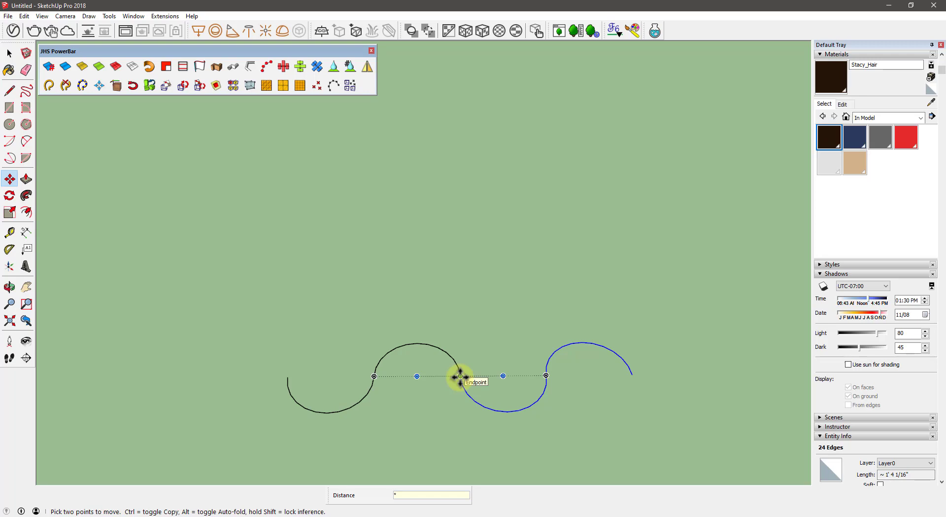
pyautogui.write('6')
pyautogui.press('Return')
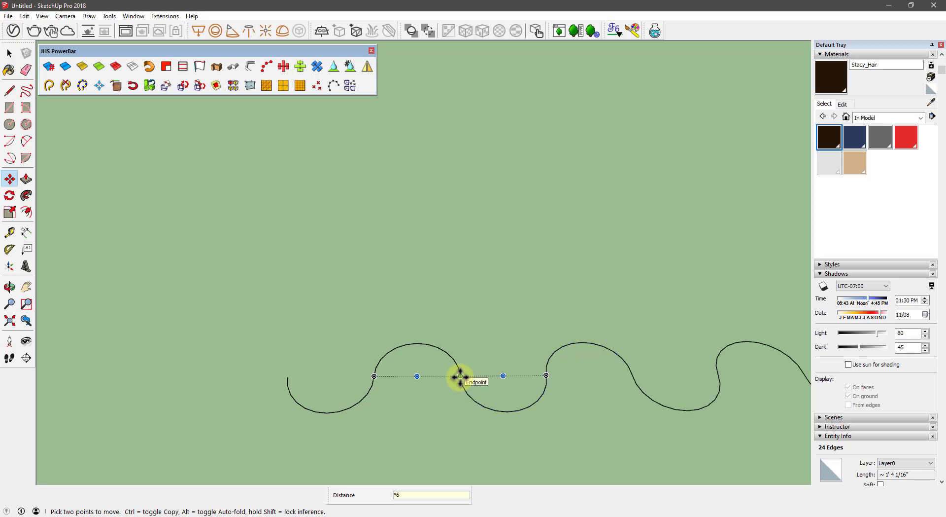
# Step: Bring the whole wave into view beside the curtain photo and select it
pyautogui.scroll(-3, 460, 378)
pyautogui.moveTo(459, 378)
pyautogui.keyDown('shift'); pyautogui.mouseDown(button='middle')
pyautogui.moveTo(335, 380)
pyautogui.moveTo(270, 369)
pyautogui.mouseUp(button='middle'); pyautogui.keyUp('shift')
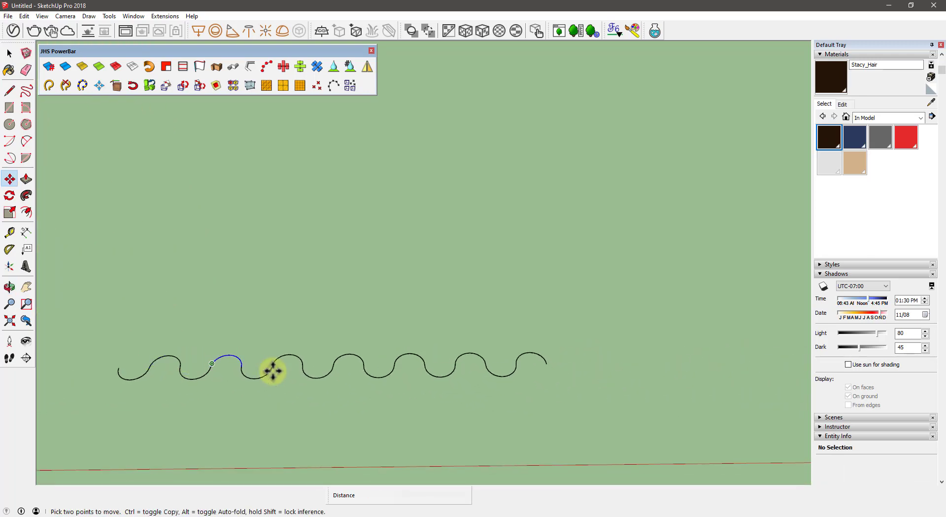
pyautogui.press('space')
pyautogui.scroll(-2, 523, 397)
pyautogui.moveTo(489, 391)
pyautogui.mouseDown(button='middle')
pyautogui.moveTo(500, 414)
pyautogui.moveTo(433, 323)
pyautogui.mouseUp(button='middle')
pyautogui.moveTo(580, 452); pyautogui.dragTo(306, 349)
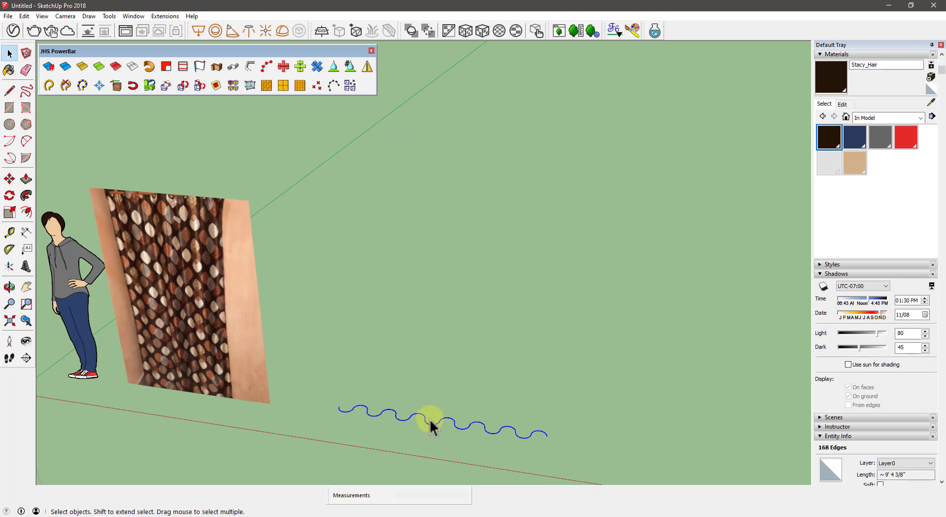
pyautogui.click(389, 369)
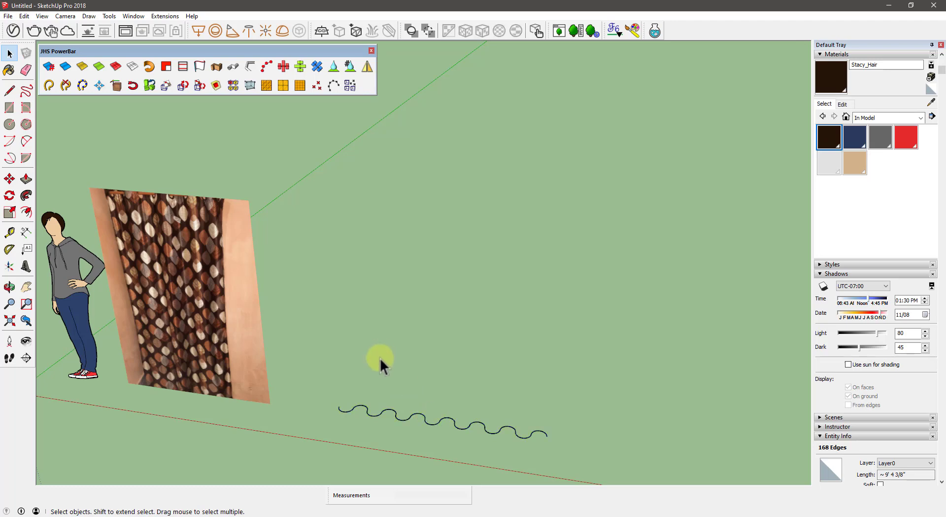
pyautogui.moveTo(70, 50); pyautogui.dragTo(73, 50)
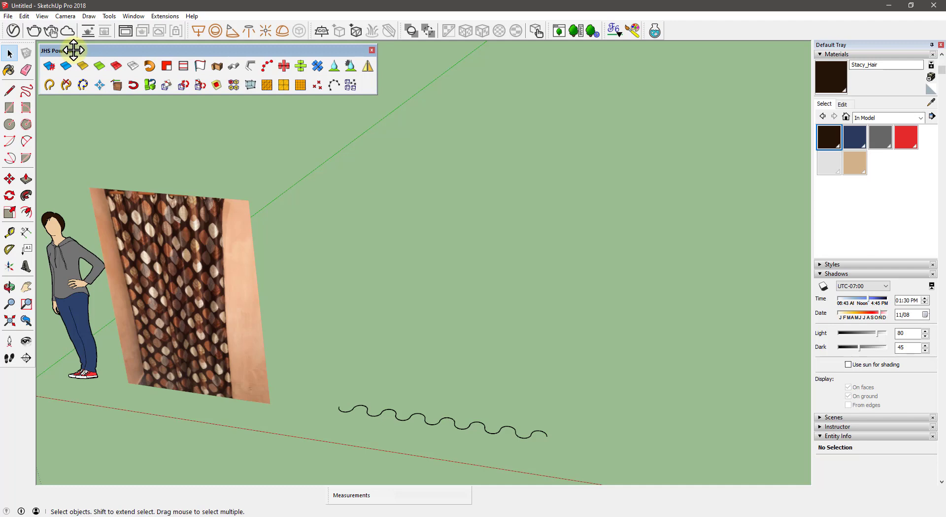
pyautogui.click(616, 210)
pyautogui.keyDown('shift'); pyautogui.moveTo(398, 336); pyautogui.dragTo(391, 291, button='middle'); pyautogui.keyUp('shift')
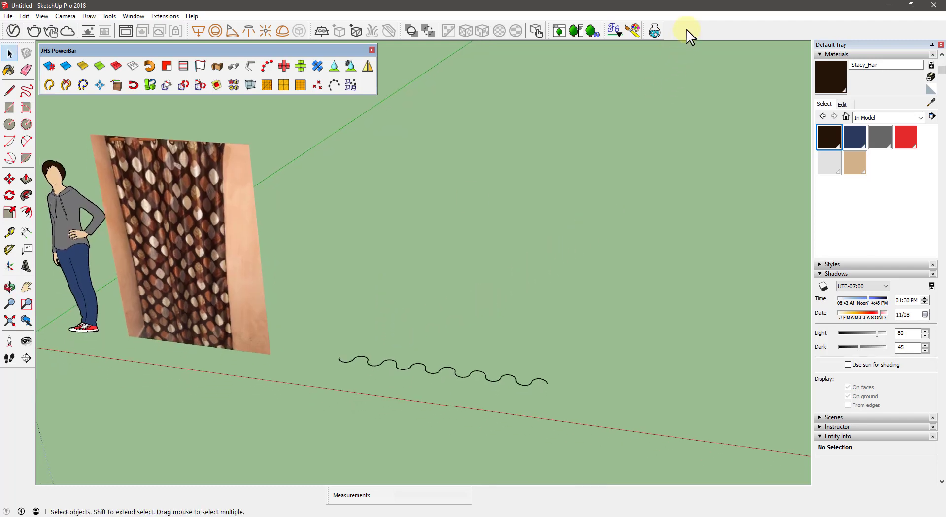
pyautogui.rightClick(715, 31)
pyautogui.scroll(-2, 750, 316)
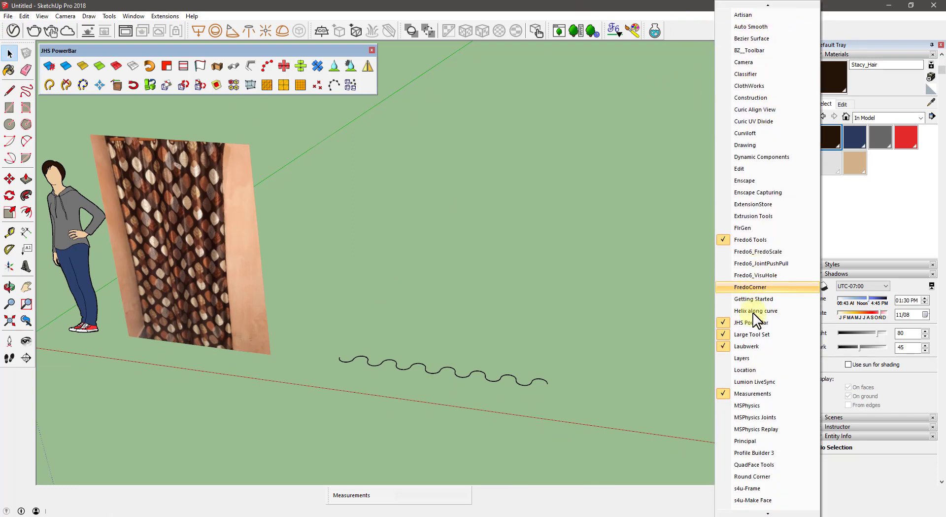
pyautogui.scroll(-2, 769, 217)
pyautogui.scroll(-2, 769, 246)
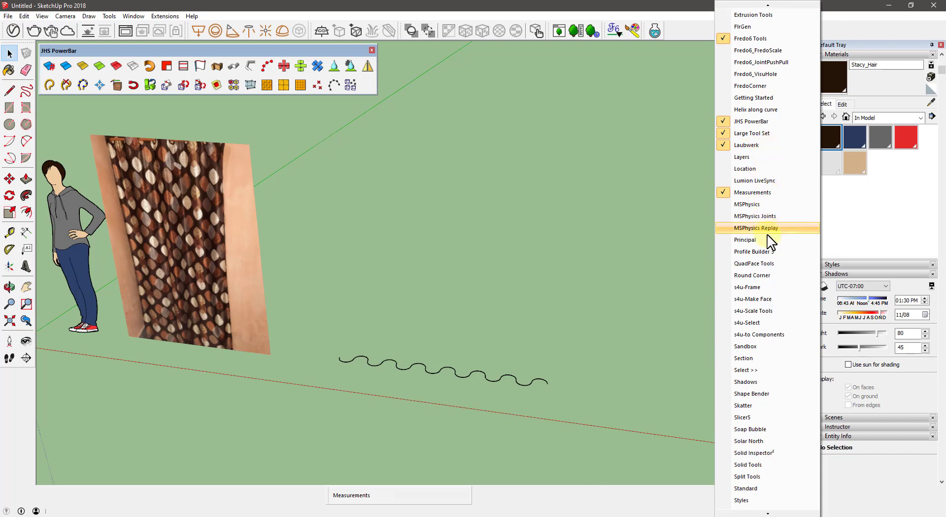
pyautogui.scroll(-3, 776, 320)
pyautogui.scroll(-2, 781, 347)
pyautogui.scroll(-1, 781, 352)
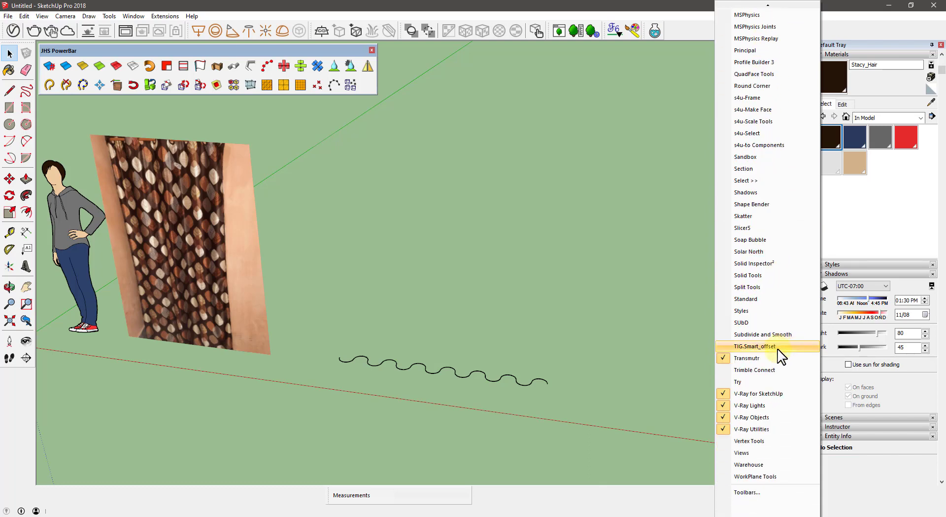
pyautogui.click(394, 302)
pyautogui.moveTo(393, 303); pyautogui.dragTo(406, 297, button='middle')
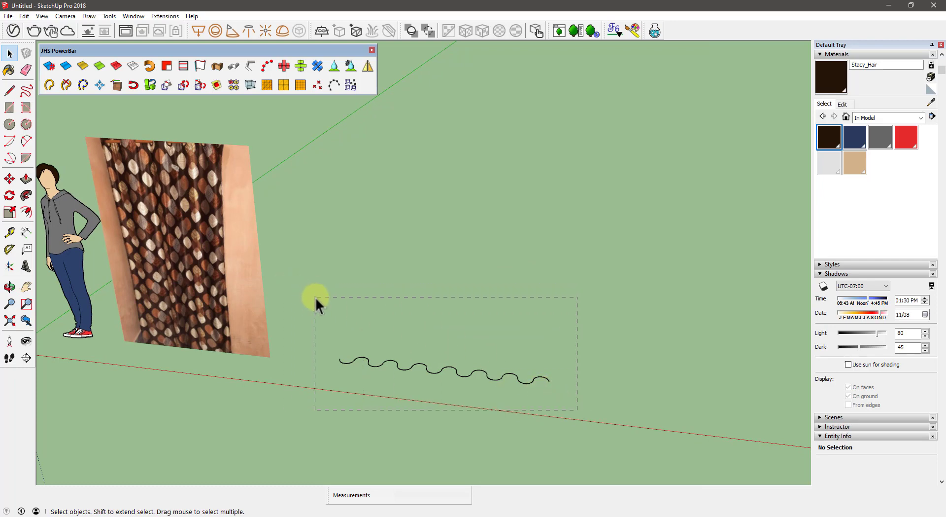
pyautogui.moveTo(315, 297); pyautogui.dragTo(315, 297)
pyautogui.moveTo(532, 393); pyautogui.dragTo(560, 422, button='middle')
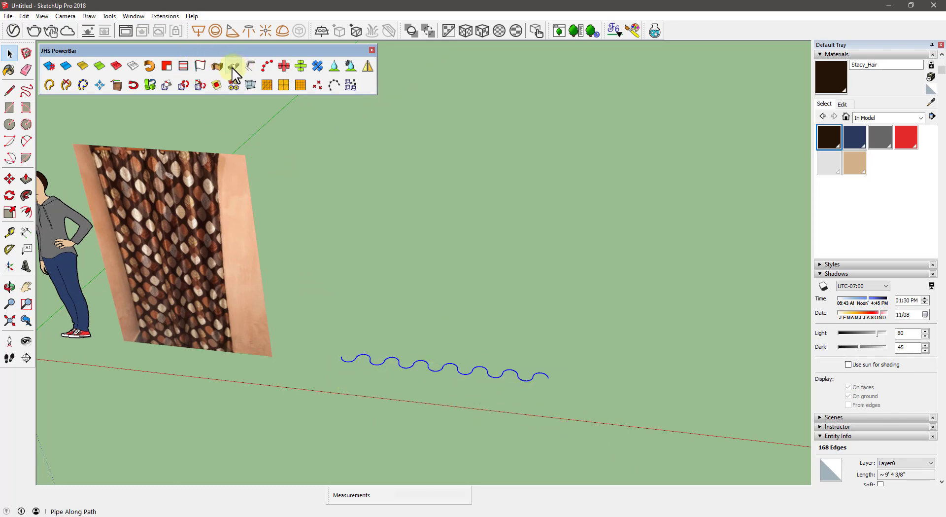
# Step: Extrude the wave line 7' 3" up the blue axis into a pleated surface
pyautogui.click(201, 67)
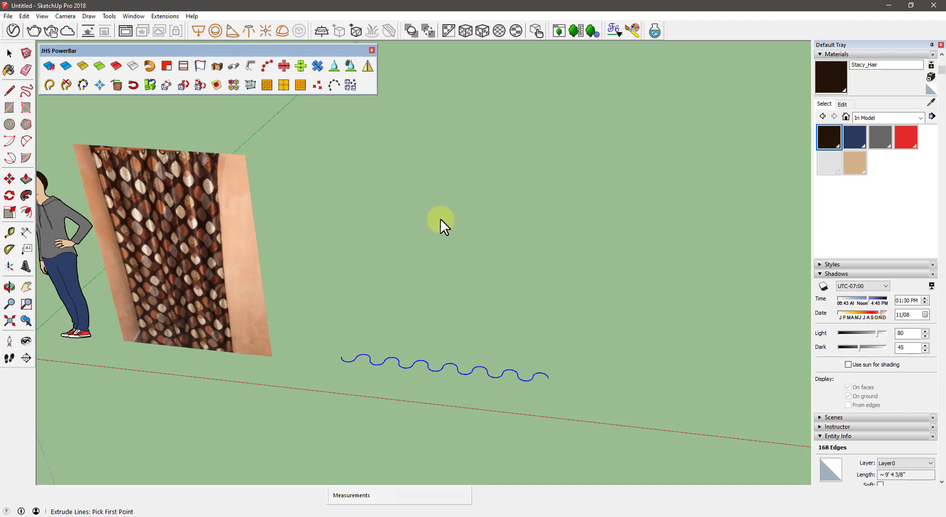
pyautogui.click(481, 365)
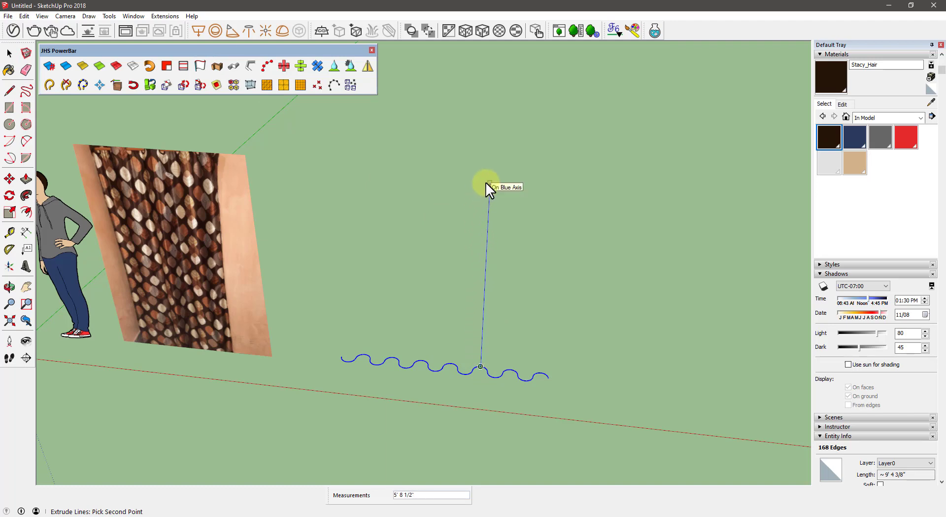
pyautogui.write("7'3")
pyautogui.press('Return')
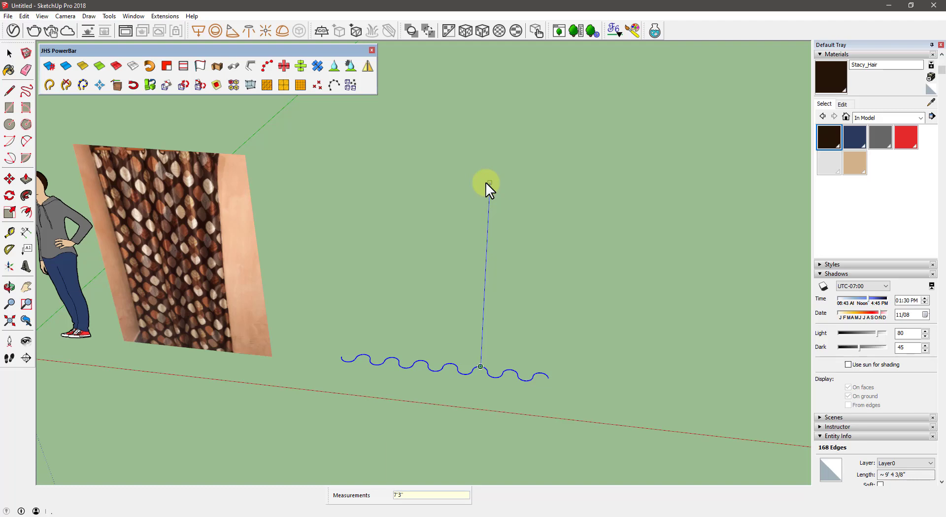
pyautogui.moveTo(480, 230)
pyautogui.mouseDown(button='middle')
pyautogui.moveTo(468, 150)
pyautogui.moveTo(433, 169)
pyautogui.mouseUp(button='middle')
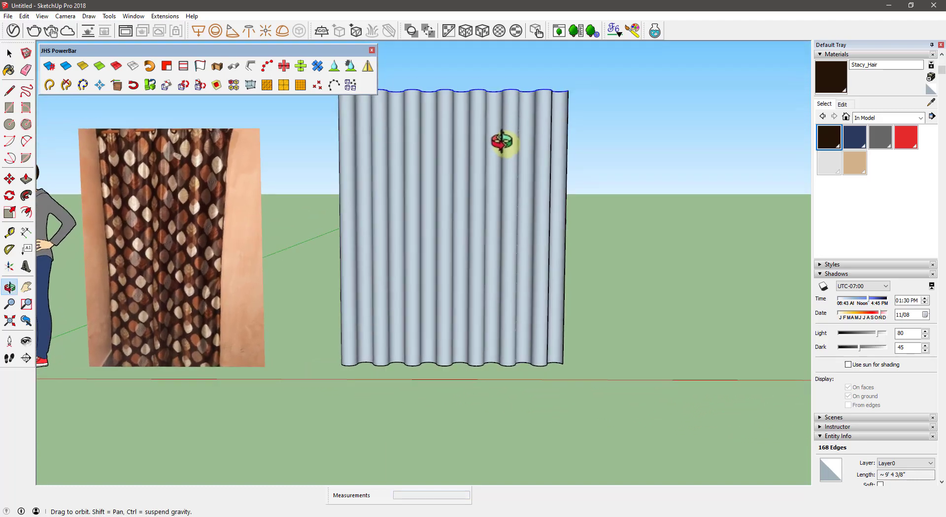
# Step: Select the curtain and scale it to 0.59 along green and 0.79 along red
pyautogui.moveTo(470, 142)
pyautogui.mouseDown(button='middle')
pyautogui.moveTo(474, 218)
pyautogui.moveTo(444, 338)
pyautogui.moveTo(427, 245)
pyautogui.moveTo(319, 370)
pyautogui.moveTo(439, 262)
pyautogui.moveTo(590, 218)
pyautogui.mouseUp(button='middle')
pyautogui.moveTo(393, 192)
pyautogui.mouseDown(button='middle')
pyautogui.moveTo(286, 268)
pyautogui.moveTo(419, 281)
pyautogui.moveTo(526, 155)
pyautogui.moveTo(436, 211)
pyautogui.moveTo(463, 150)
pyautogui.moveTo(228, 257)
pyautogui.moveTo(375, 202)
pyautogui.mouseUp(button='middle')
pyautogui.tripleClick(376, 202)
pyautogui.moveTo(463, 189)
pyautogui.mouseDown(button='middle')
pyautogui.moveTo(353, 210)
pyautogui.moveTo(363, 247)
pyautogui.mouseUp(button='middle')
pyautogui.press('s')
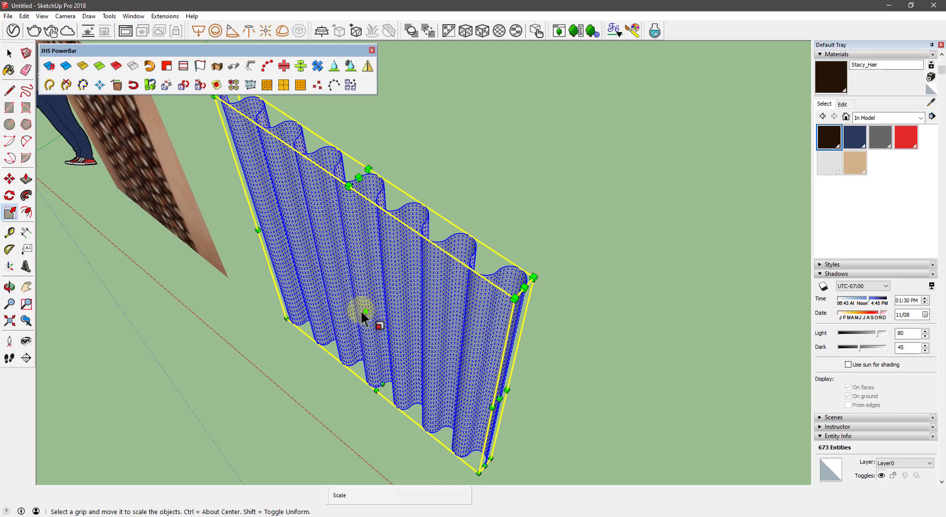
pyautogui.moveTo(362, 309); pyautogui.dragTo(513, 169, button='middle')
pyautogui.press('space')
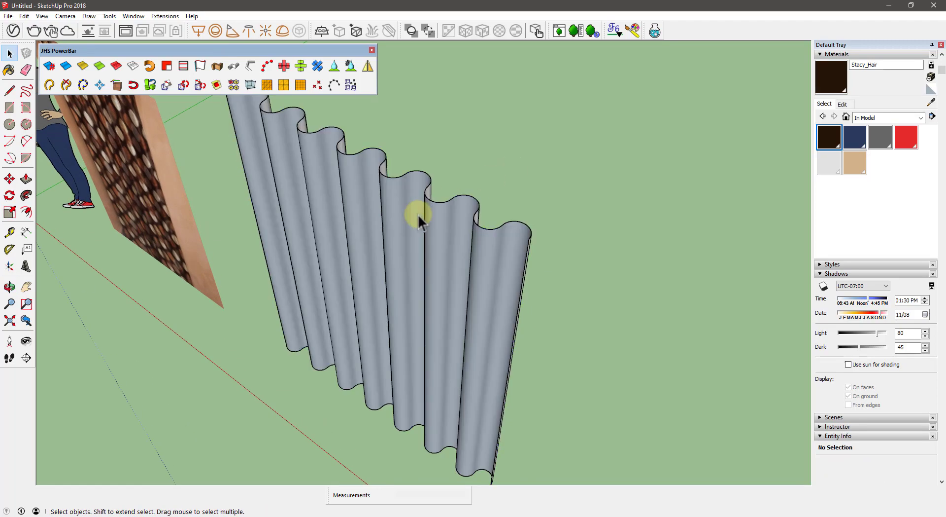
pyautogui.tripleClick(418, 214)
pyautogui.press('s')
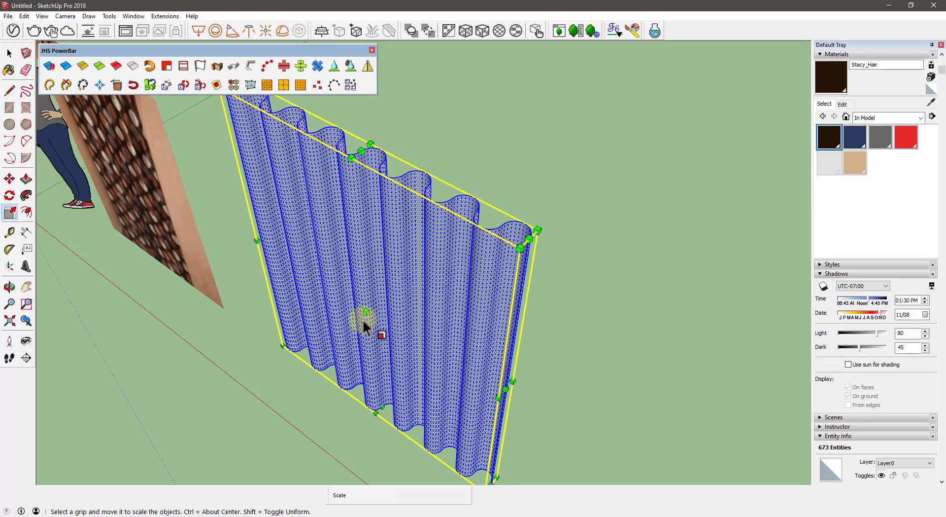
pyautogui.moveTo(367, 311); pyautogui.dragTo(376, 306)
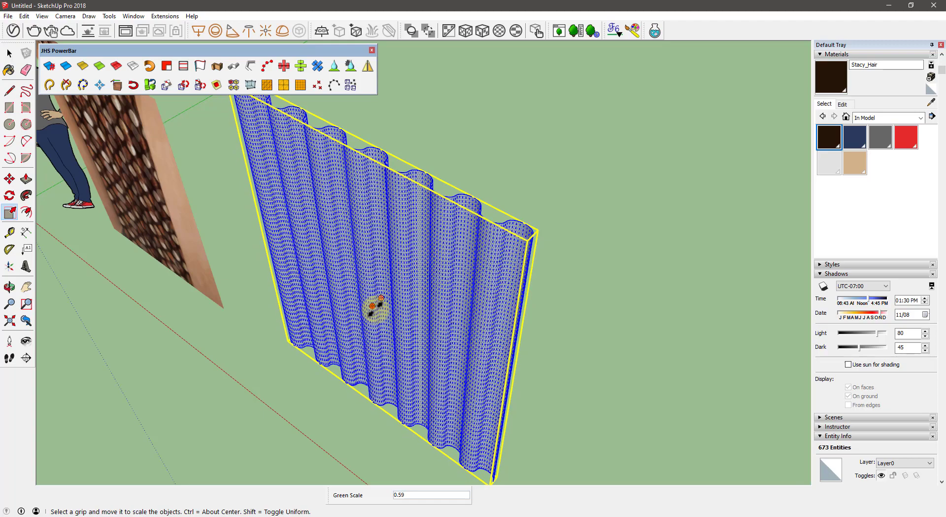
pyautogui.click(377, 305)
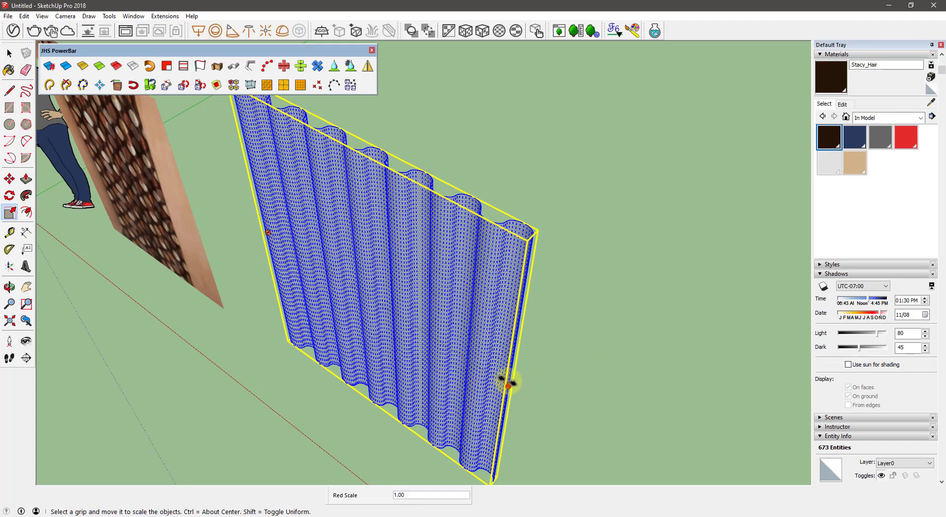
pyautogui.moveTo(506, 386); pyautogui.dragTo(461, 338)
pyautogui.click(458, 337)
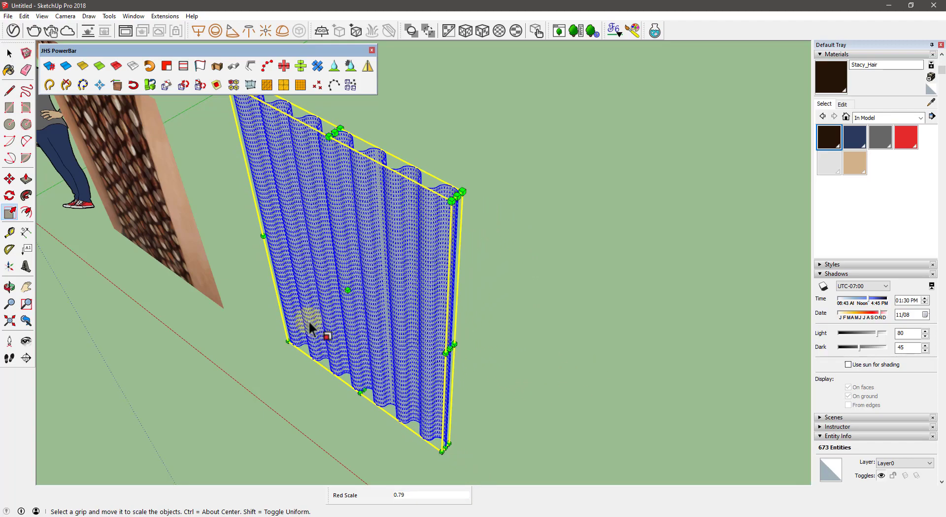
# Step: Readjust the pleat depth to 0.77 along green and deselect the curtain
pyautogui.moveTo(312, 328); pyautogui.dragTo(501, 350, button='middle')
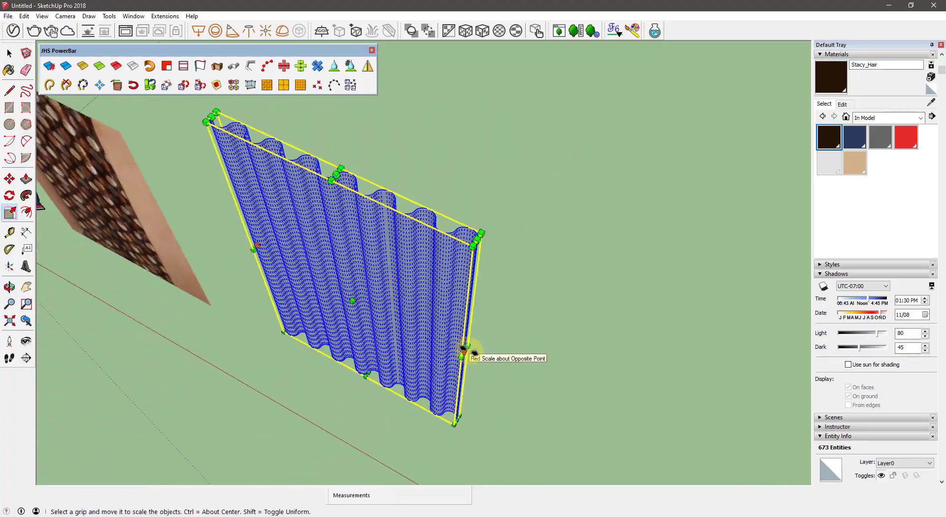
pyautogui.click(352, 301)
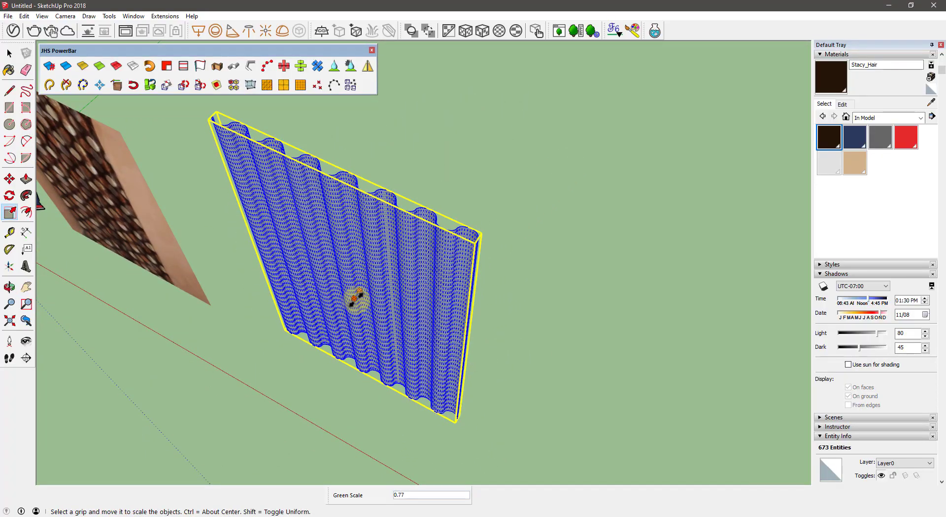
pyautogui.click(355, 298)
pyautogui.click(461, 346)
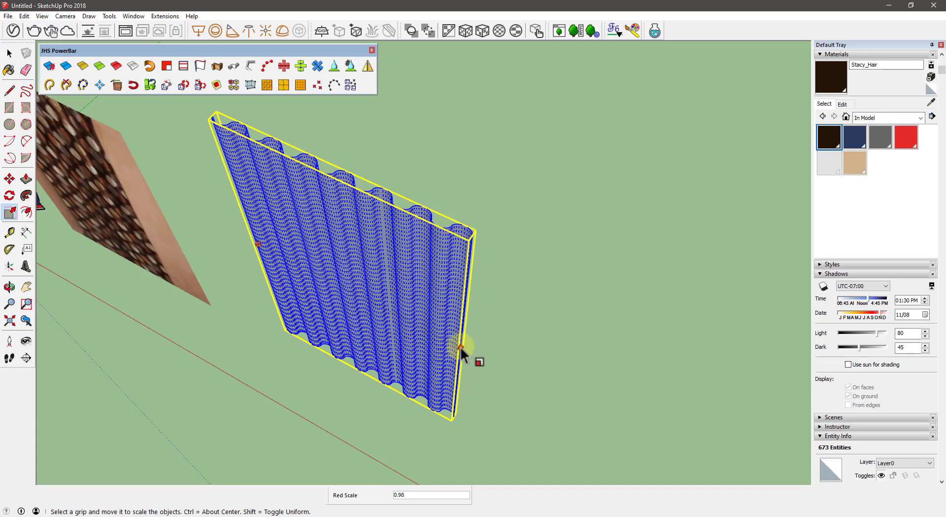
# Step: Orbit around the rescaled curtain to inspect it from eye level and above
pyautogui.press('space')
pyautogui.moveTo(446, 312)
pyautogui.mouseDown(button='middle')
pyautogui.moveTo(225, 294)
pyautogui.moveTo(95, 215)
pyautogui.moveTo(152, 250)
pyautogui.mouseUp(button='middle')
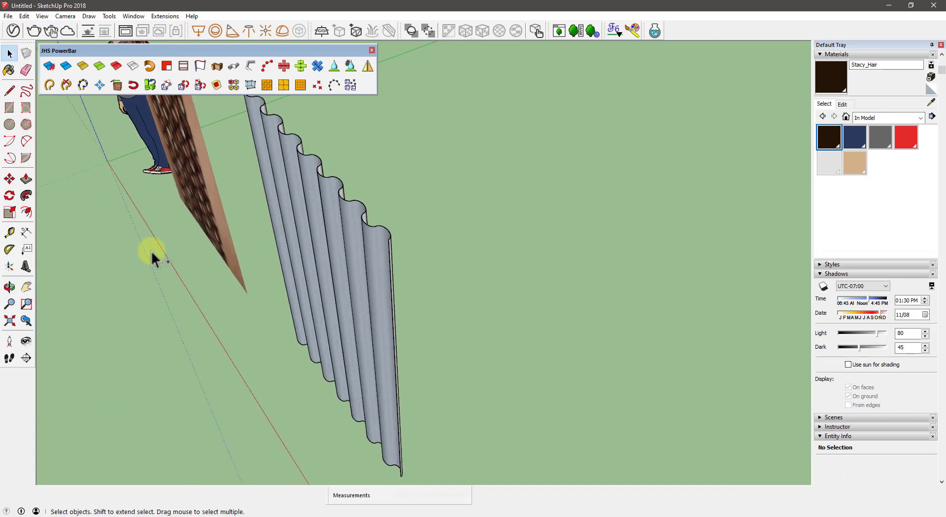
pyautogui.moveTo(331, 206)
pyautogui.mouseDown(button='middle')
pyautogui.moveTo(194, 121)
pyautogui.moveTo(256, 202)
pyautogui.moveTo(233, 115)
pyautogui.moveTo(424, 267)
pyautogui.moveTo(366, 249)
pyautogui.mouseUp(button='middle')
pyautogui.scroll(2, 379, 270)
pyautogui.scroll(3, 378, 265)
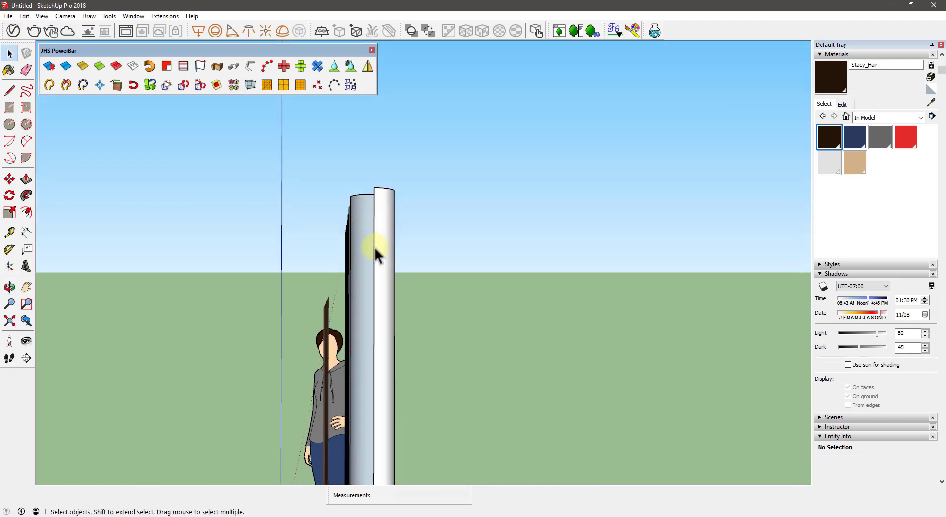
pyautogui.moveTo(375, 249); pyautogui.dragTo(364, 260, button='middle')
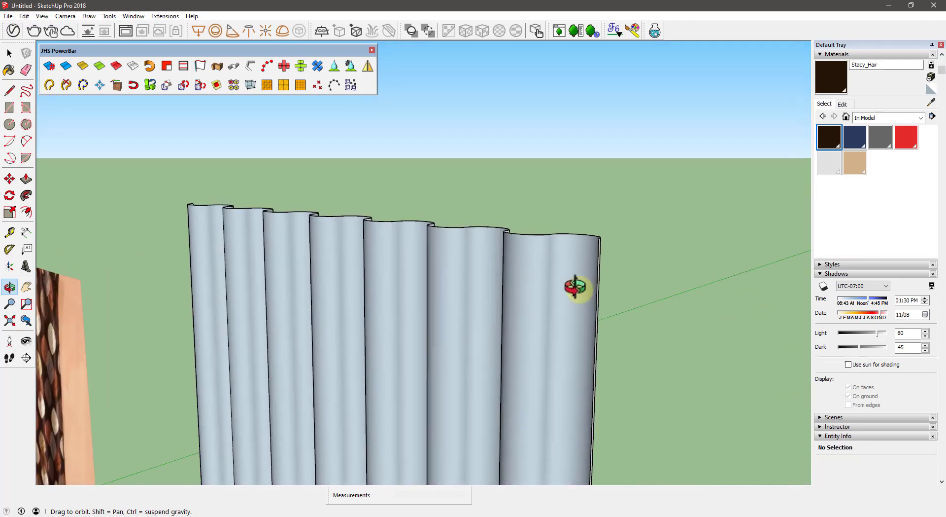
pyautogui.moveTo(364, 261); pyautogui.dragTo(514, 294, button='middle')
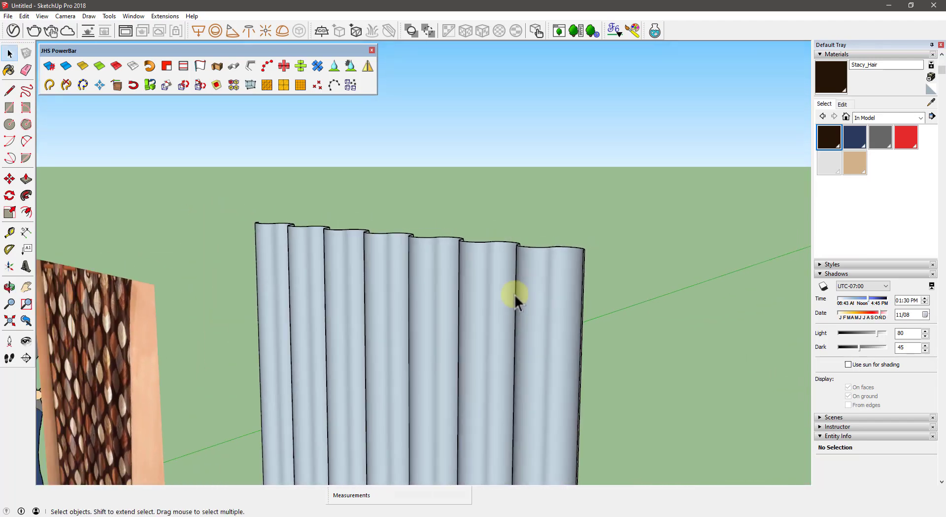
pyautogui.scroll(-3, 515, 294)
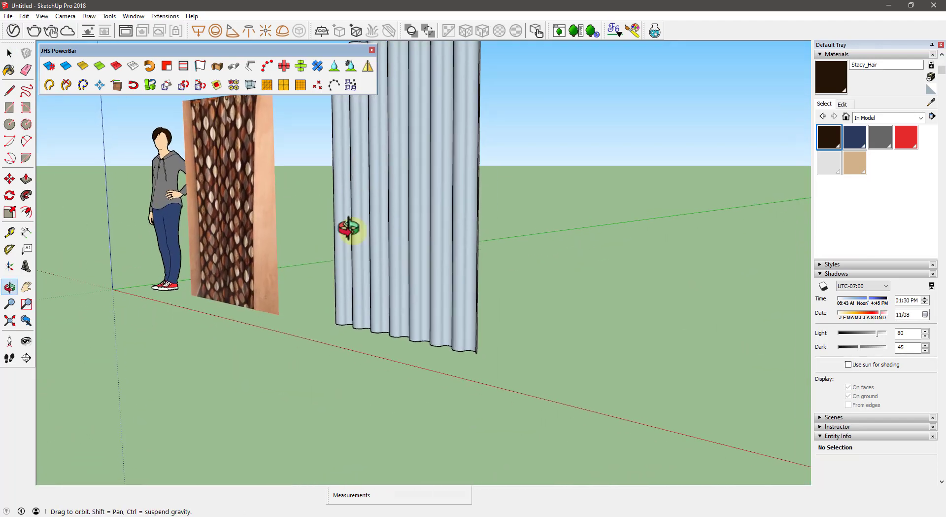
pyautogui.moveTo(404, 360); pyautogui.dragTo(390, 363, button='middle')
pyautogui.scroll(3, 375, 365)
# Step: Draw two small circles on the ground, the larger with a 1 3/8" radius
pyautogui.press('c')
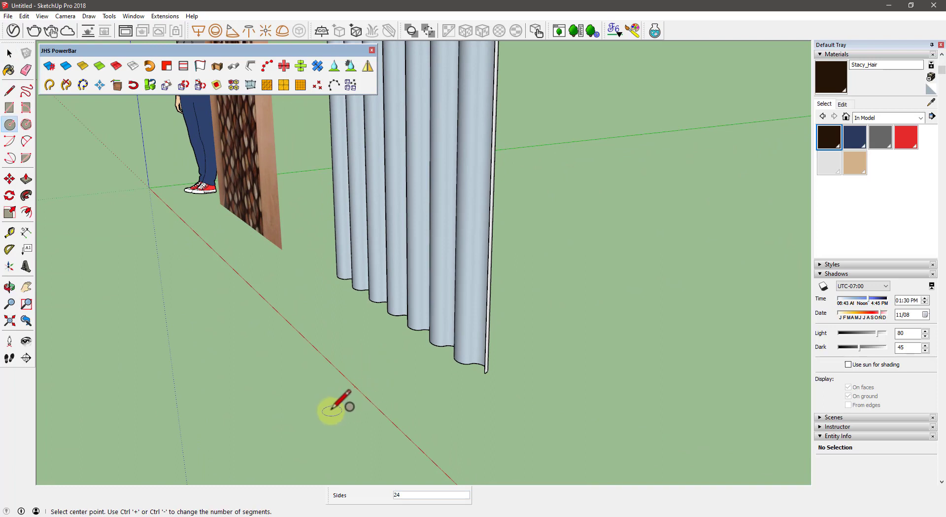
pyautogui.click(331, 408)
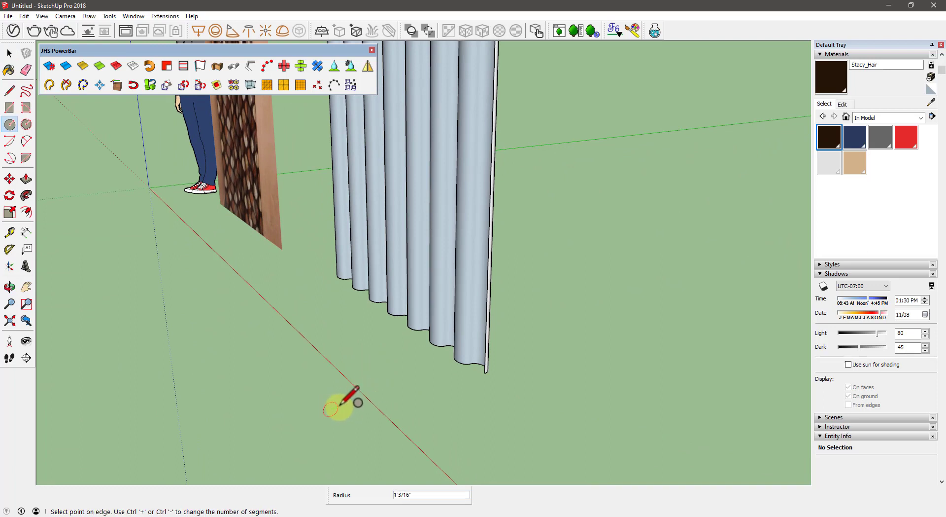
pyautogui.click(340, 404)
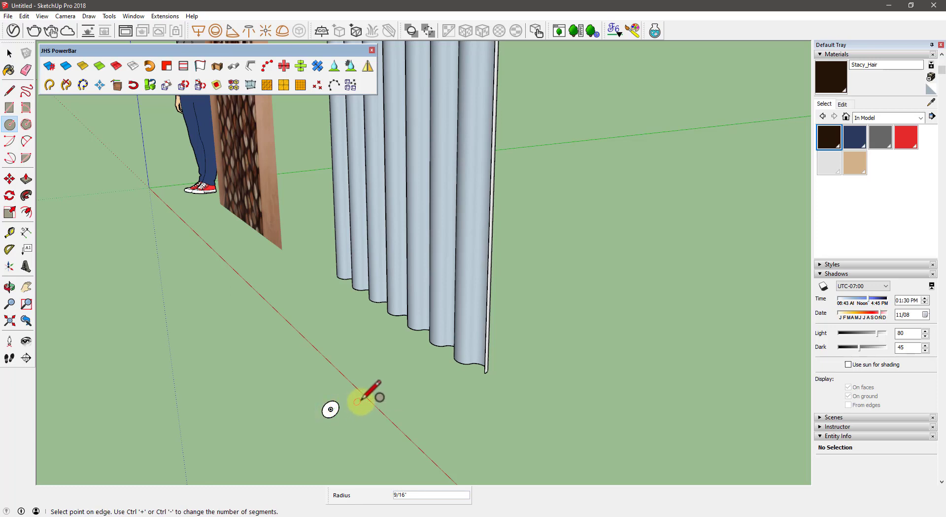
pyautogui.click(360, 398)
# Step: Push/pull the larger circle into a long cylinder about 6' 5 3/4" long
pyautogui.scroll(4, 355, 406)
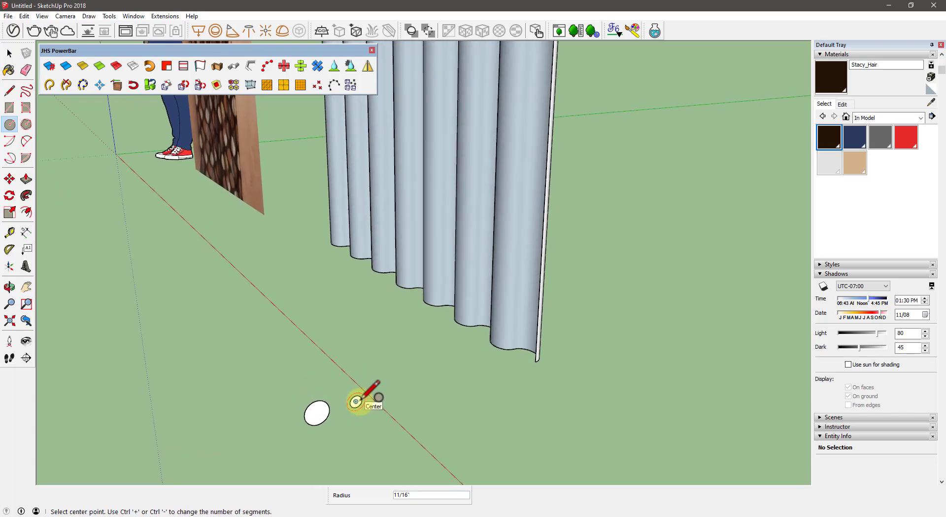
pyautogui.press('p')
pyautogui.moveTo(329, 420); pyautogui.dragTo(131, 224)
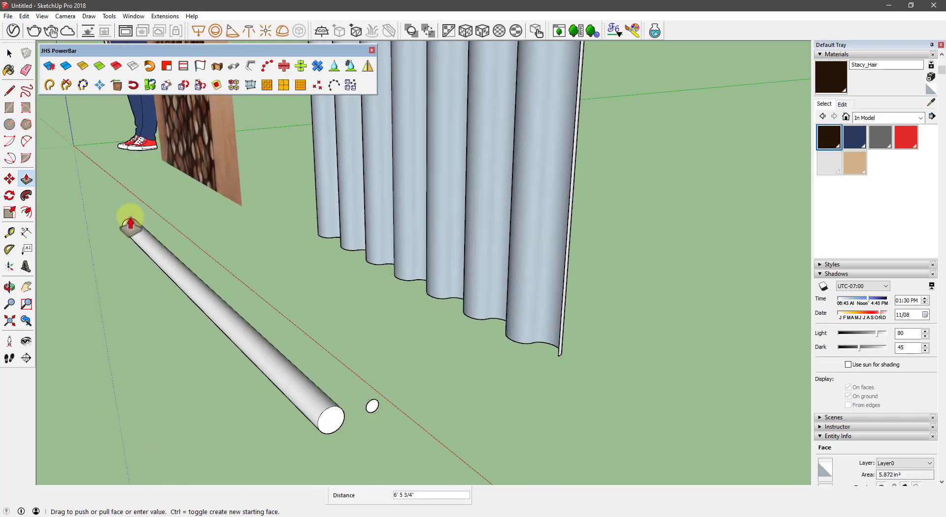
# Step: Push/pull the small circle into a thinner cylinder parallel to the first
pyautogui.moveTo(373, 407); pyautogui.dragTo(153, 224)
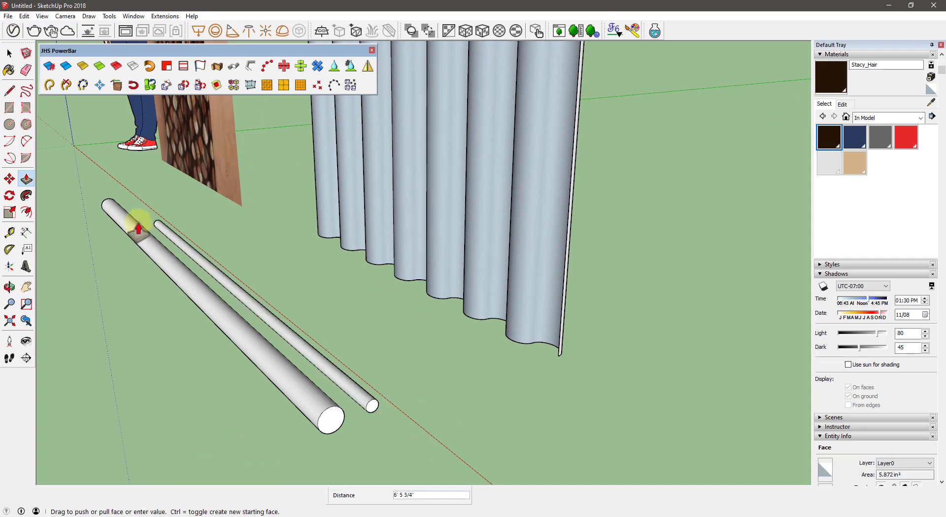
pyautogui.moveTo(154, 224); pyautogui.dragTo(397, 317, button='middle')
pyautogui.press('space')
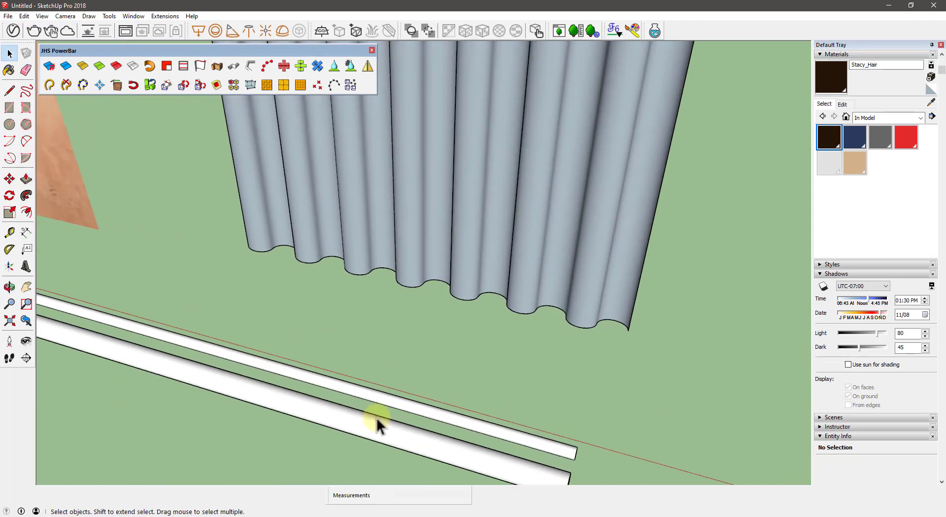
# Step: Make the thick cylinder into a group
pyautogui.click(363, 430)
pyautogui.tripleClick(364, 430)
pyautogui.rightClick(363, 430)
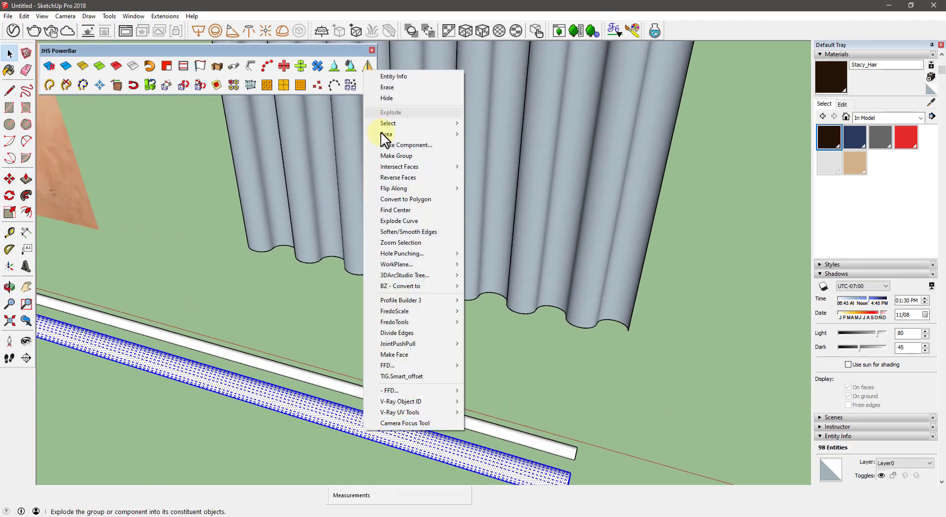
pyautogui.click(388, 156)
# Step: Start rotating the rod with its pivot on the cylinder's end
pyautogui.moveTo(387, 156)
pyautogui.mouseDown(button='middle')
pyautogui.moveTo(336, 303)
pyautogui.moveTo(236, 274)
pyautogui.moveTo(254, 269)
pyautogui.mouseUp(button='middle')
pyautogui.press('q')
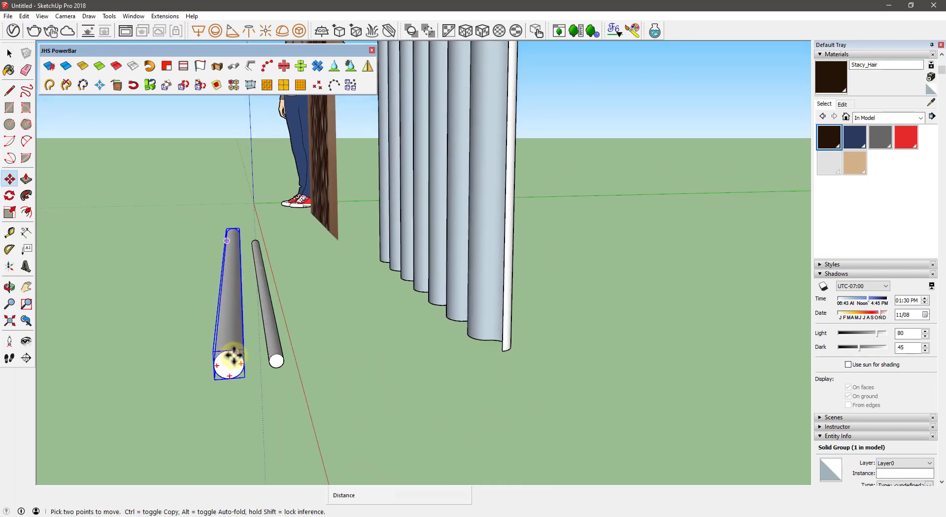
pyautogui.click(228, 353)
# Step: Move the grouped rod up to the curtain top and stretch it to 1.17 along red
pyautogui.press('m')
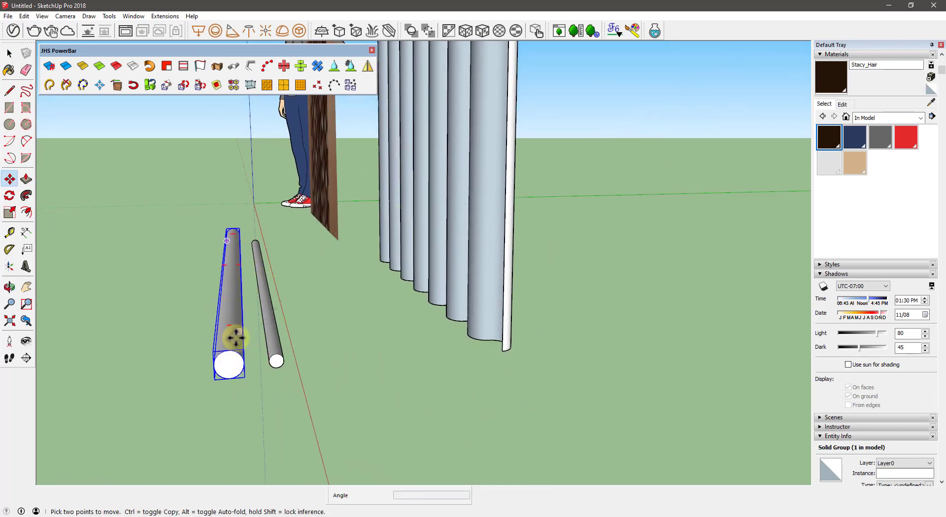
pyautogui.click(228, 349)
pyautogui.moveTo(401, 199)
pyautogui.mouseDown(button='middle')
pyautogui.moveTo(337, 460)
pyautogui.moveTo(386, 300)
pyautogui.moveTo(353, 211)
pyautogui.moveTo(371, 270)
pyautogui.moveTo(325, 236)
pyautogui.moveTo(323, 302)
pyautogui.moveTo(298, 262)
pyautogui.moveTo(276, 267)
pyautogui.mouseUp(button='middle')
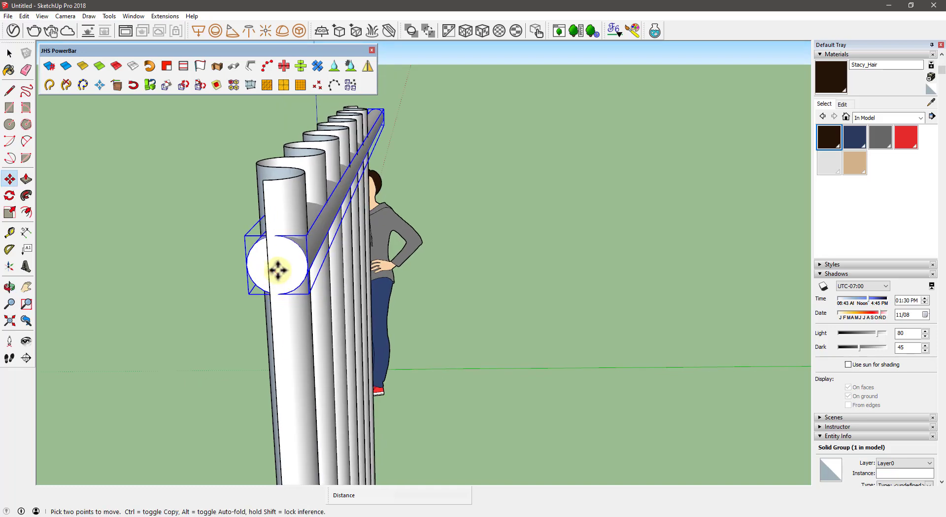
pyautogui.press('s')
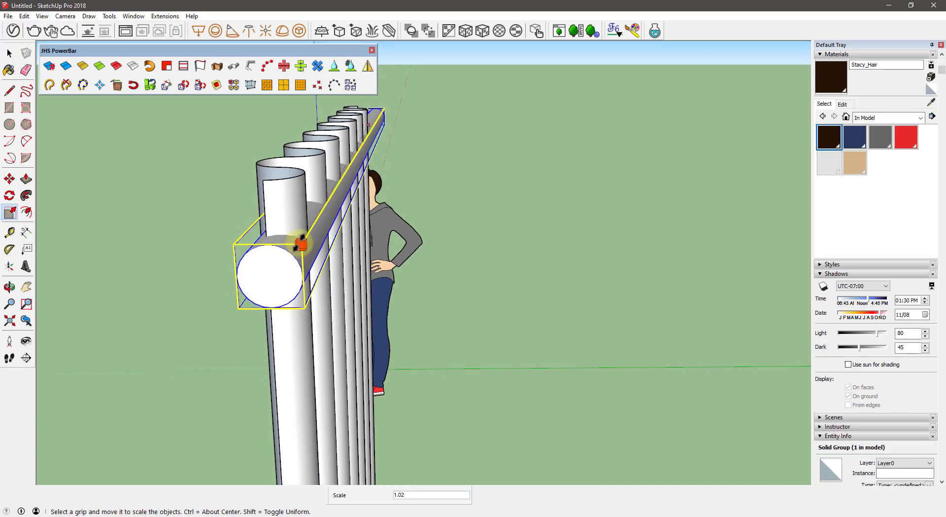
pyautogui.moveTo(306, 235)
pyautogui.mouseDown(button='middle')
pyautogui.moveTo(461, 226)
pyautogui.moveTo(492, 212)
pyautogui.moveTo(392, 291)
pyautogui.mouseUp(button='middle')
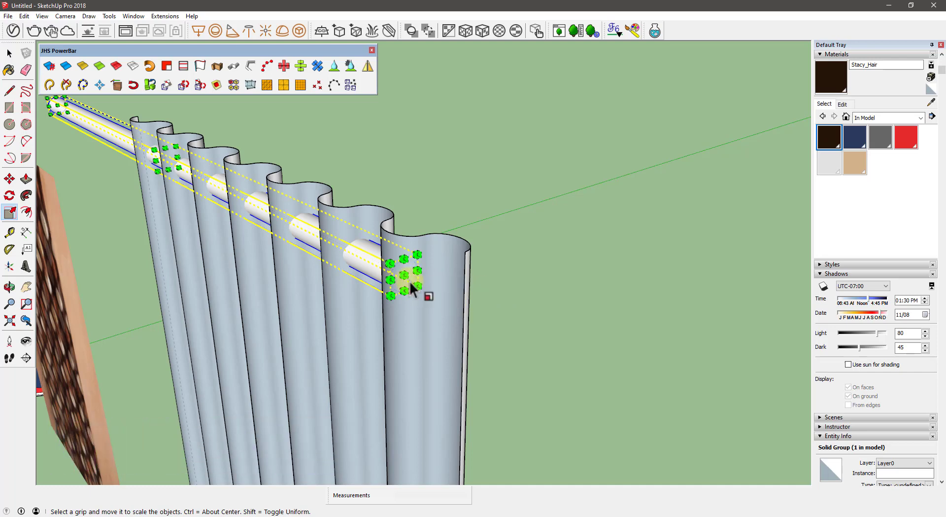
pyautogui.moveTo(411, 283); pyautogui.dragTo(564, 353)
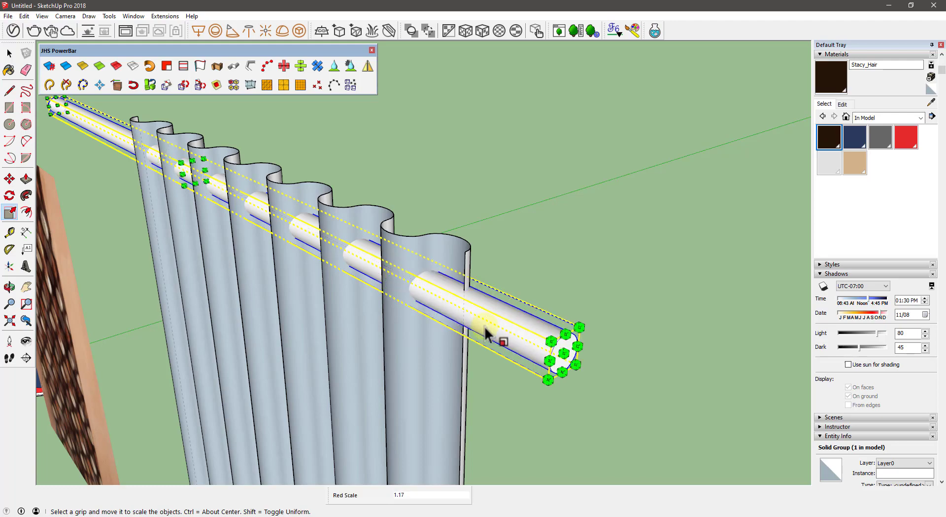
pyautogui.moveTo(486, 331)
pyautogui.mouseDown(button='middle')
pyautogui.moveTo(288, 209)
pyautogui.moveTo(359, 232)
pyautogui.moveTo(300, 258)
pyautogui.moveTo(271, 228)
pyautogui.moveTo(336, 211)
pyautogui.moveTo(439, 238)
pyautogui.moveTo(474, 303)
pyautogui.mouseUp(button='middle')
pyautogui.moveTo(474, 304)
pyautogui.mouseDown()
pyautogui.moveTo(311, 268)
pyautogui.moveTo(373, 239)
pyautogui.moveTo(468, 342)
pyautogui.mouseUp()
pyautogui.moveTo(469, 342)
pyautogui.mouseDown(button='middle')
pyautogui.moveTo(384, 227)
pyautogui.moveTo(426, 249)
pyautogui.moveTo(365, 237)
pyautogui.moveTo(357, 208)
pyautogui.moveTo(387, 228)
pyautogui.moveTo(385, 264)
pyautogui.moveTo(471, 235)
pyautogui.moveTo(477, 258)
pyautogui.mouseUp(button='middle')
# Step: Scale the rod to 0.92 and slide it along red through all the folds
pyautogui.press('m')
pyautogui.click(395, 281)
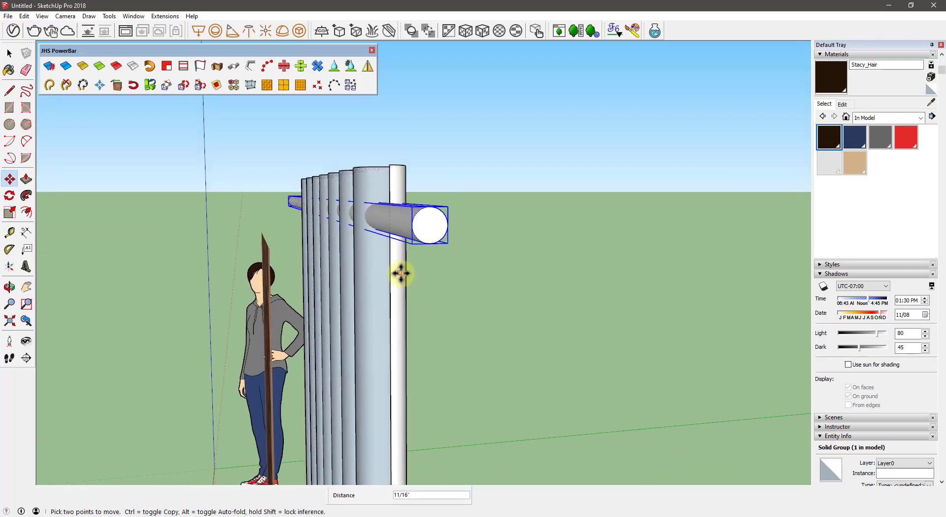
pyautogui.moveTo(401, 272)
pyautogui.mouseDown(button='middle')
pyautogui.moveTo(258, 287)
pyautogui.moveTo(269, 383)
pyautogui.moveTo(425, 388)
pyautogui.moveTo(475, 331)
pyautogui.moveTo(423, 296)
pyautogui.moveTo(541, 312)
pyautogui.mouseUp(button='middle')
pyautogui.press('s')
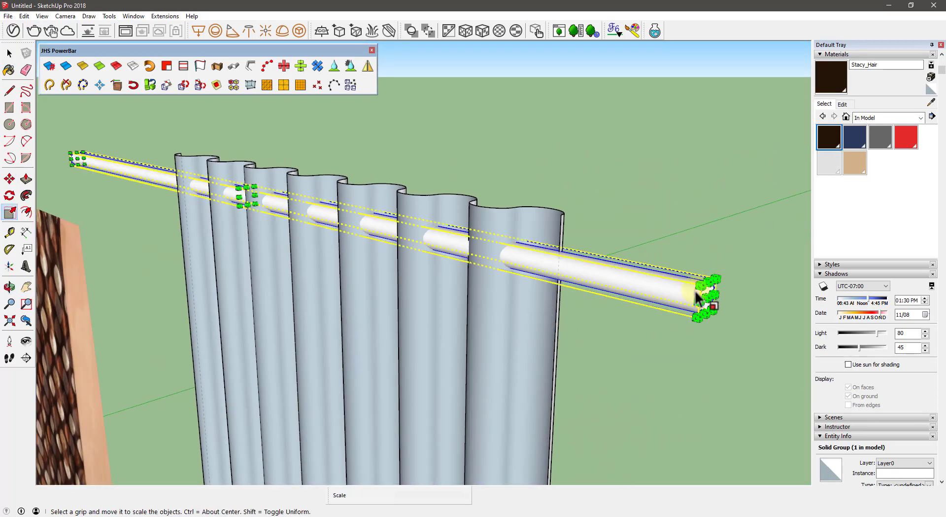
pyautogui.moveTo(697, 298); pyautogui.dragTo(598, 306)
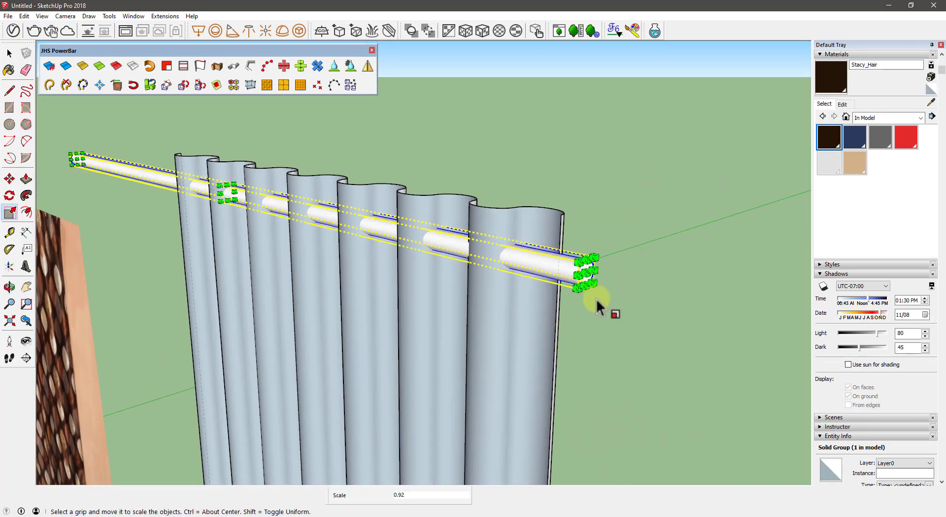
pyautogui.press('m')
pyautogui.moveTo(533, 334); pyautogui.dragTo(600, 354)
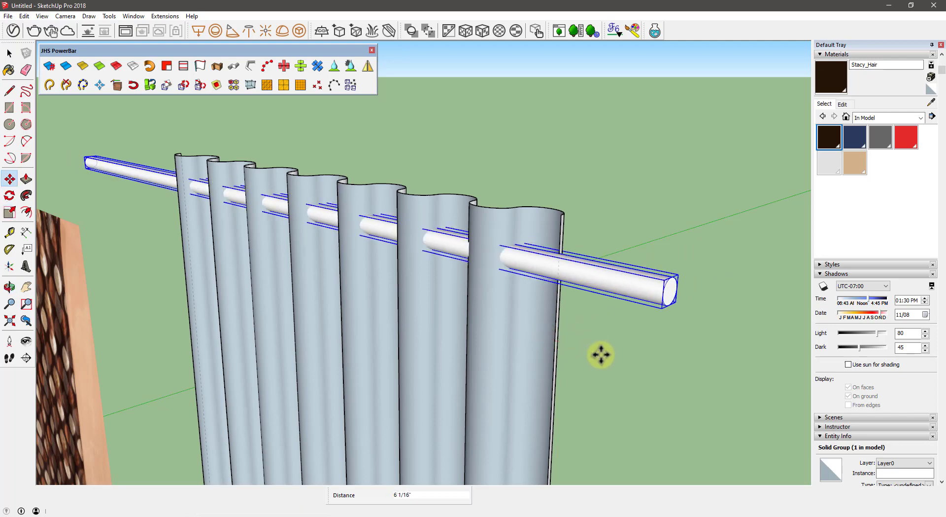
pyautogui.moveTo(601, 354)
pyautogui.mouseDown(button='middle')
pyautogui.moveTo(391, 296)
pyautogui.moveTo(387, 268)
pyautogui.moveTo(433, 282)
pyautogui.mouseUp(button='middle')
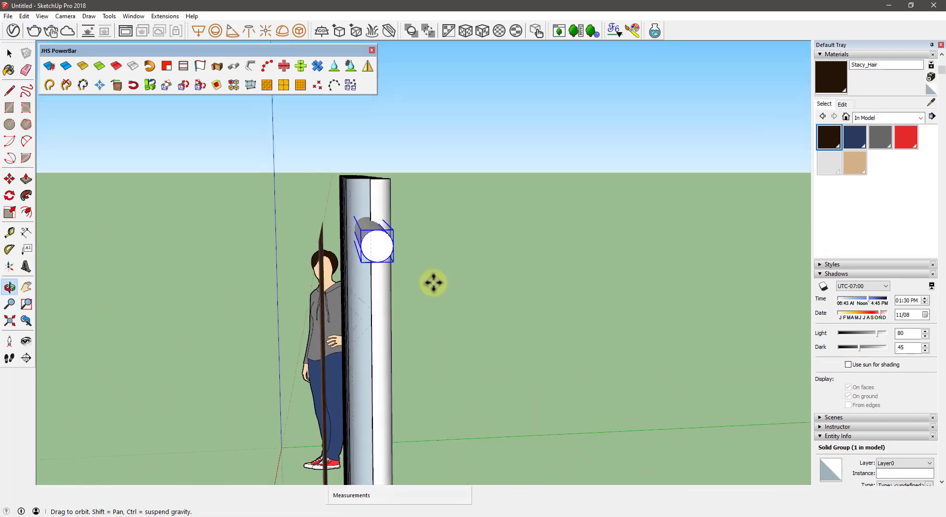
pyautogui.moveTo(370, 222)
pyautogui.mouseDown(button='middle')
pyautogui.moveTo(348, 205)
pyautogui.moveTo(353, 236)
pyautogui.moveTo(433, 280)
pyautogui.moveTo(509, 286)
pyautogui.mouseUp(button='middle')
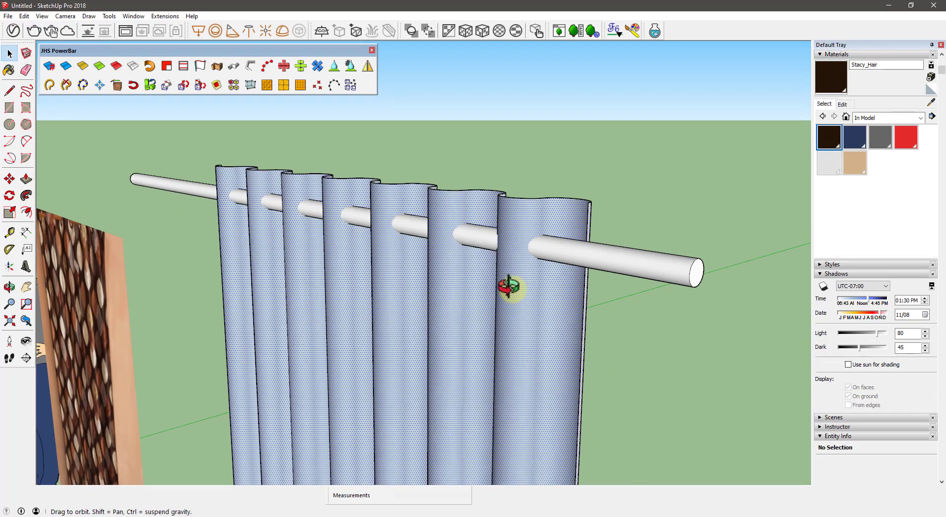
# Step: Select the whole curtain plus the rod and bring up their context menu
pyautogui.click(529, 299)
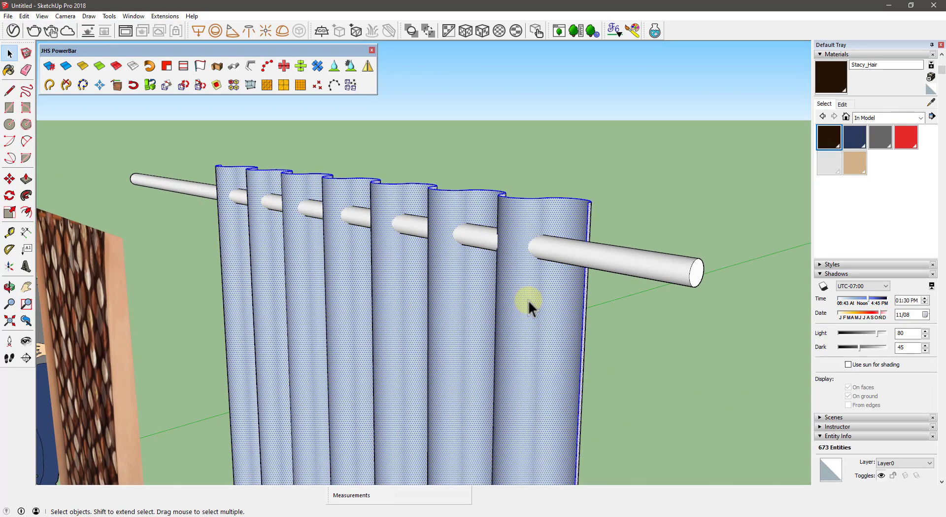
pyautogui.moveTo(487, 327)
pyautogui.mouseDown(button='middle')
pyautogui.moveTo(450, 294)
pyautogui.moveTo(502, 259)
pyautogui.moveTo(461, 256)
pyautogui.moveTo(457, 266)
pyautogui.moveTo(475, 266)
pyautogui.moveTo(469, 261)
pyautogui.mouseUp(button='middle')
pyautogui.click(552, 264)
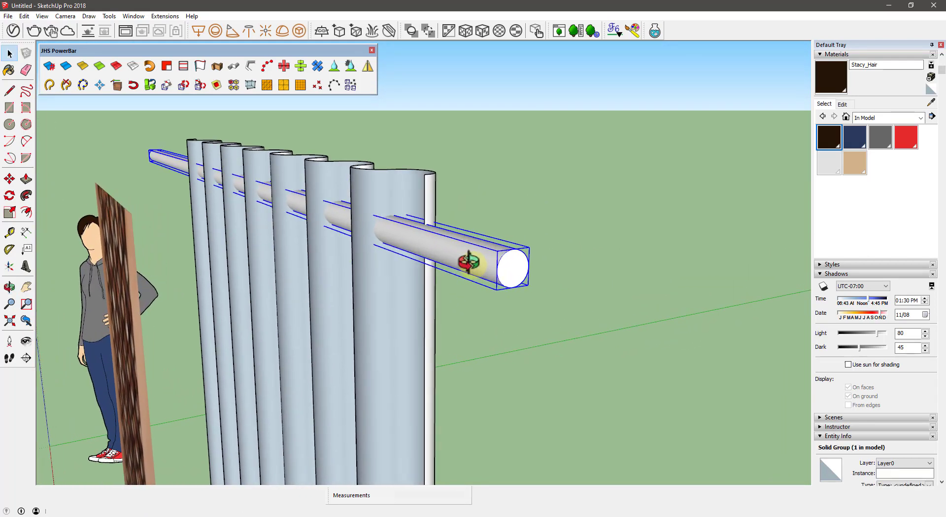
pyautogui.tripleClick(412, 298)
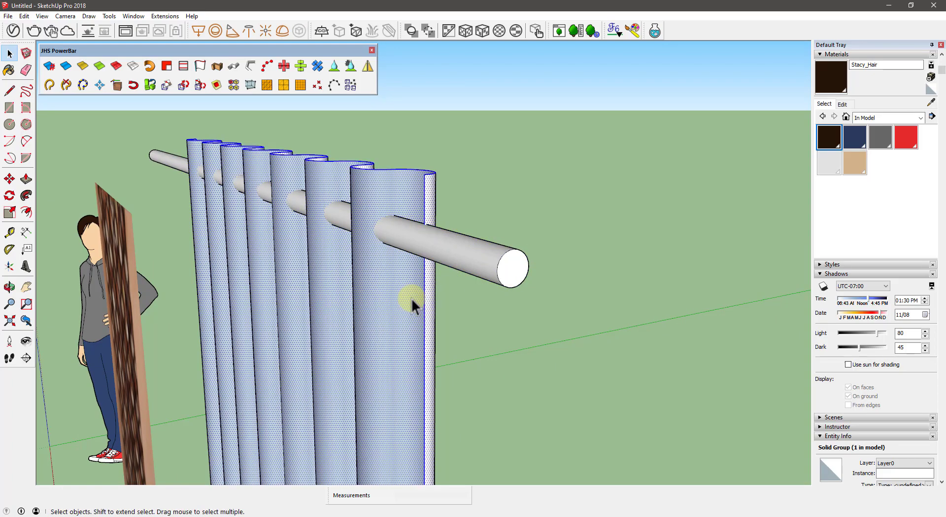
pyautogui.keyDown('shift'); pyautogui.click(454, 257); pyautogui.keyUp('shift')
pyautogui.moveTo(454, 256)
pyautogui.mouseDown(button='middle')
pyautogui.moveTo(532, 276)
pyautogui.moveTo(361, 247)
pyautogui.mouseUp(button='middle')
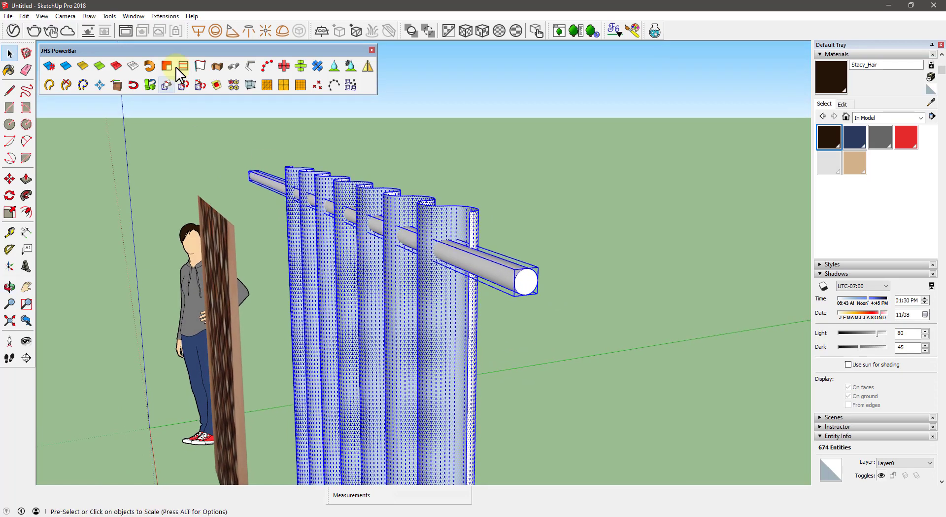
pyautogui.rightClick(488, 282)
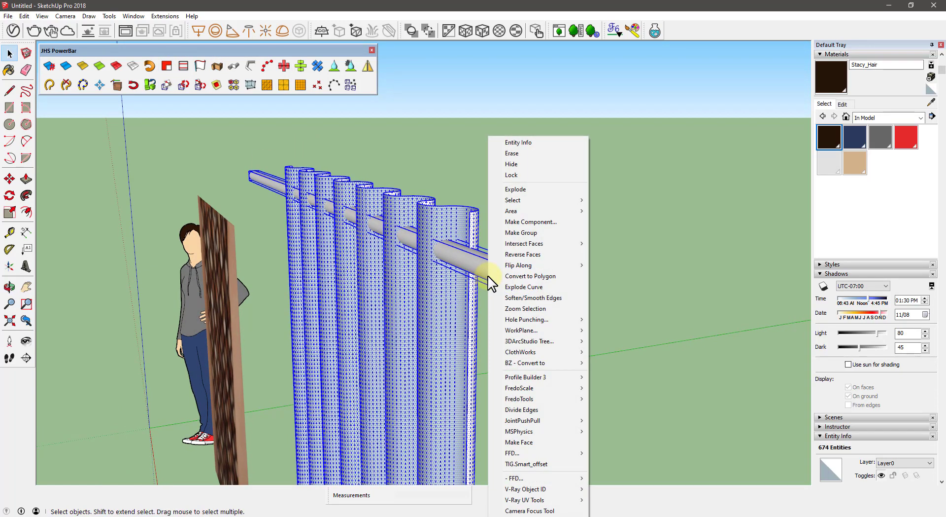
pyautogui.moveTo(537, 244)
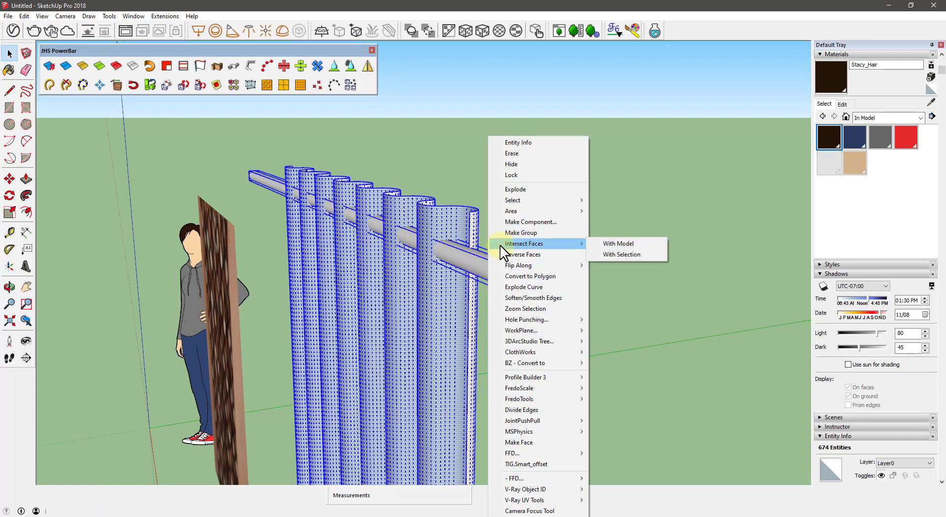
# Step: Apply Intersect Faces With Model, then clear the selection
pyautogui.click(620, 244)
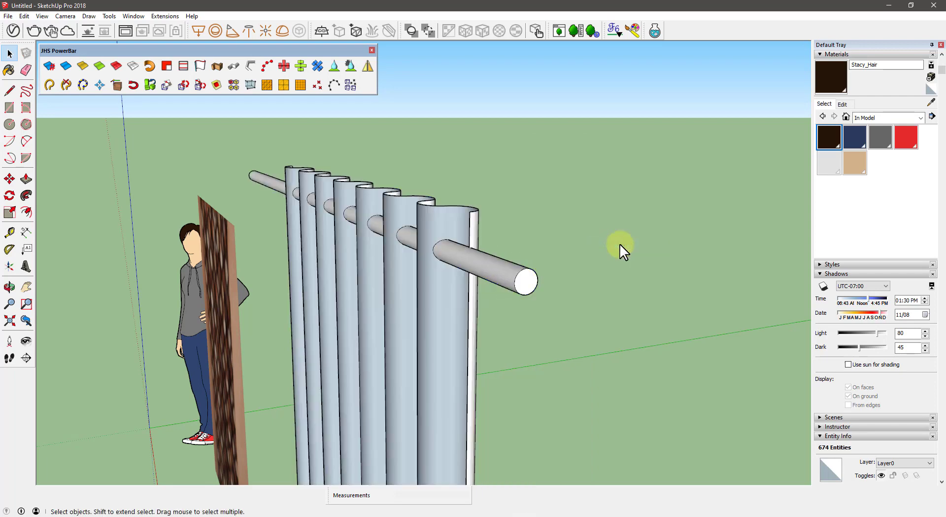
pyautogui.click(495, 265)
pyautogui.moveTo(495, 266)
pyautogui.mouseDown(button='middle')
pyautogui.moveTo(465, 273)
pyautogui.moveTo(376, 213)
pyautogui.moveTo(391, 219)
pyautogui.moveTo(371, 221)
pyautogui.mouseUp(button='middle')
# Step: Orbit to a side view along the rod and open the Camera menu
pyautogui.moveTo(357, 256)
pyautogui.mouseDown(button='middle')
pyautogui.moveTo(360, 236)
pyautogui.moveTo(314, 224)
pyautogui.moveTo(330, 225)
pyautogui.mouseUp(button='middle')
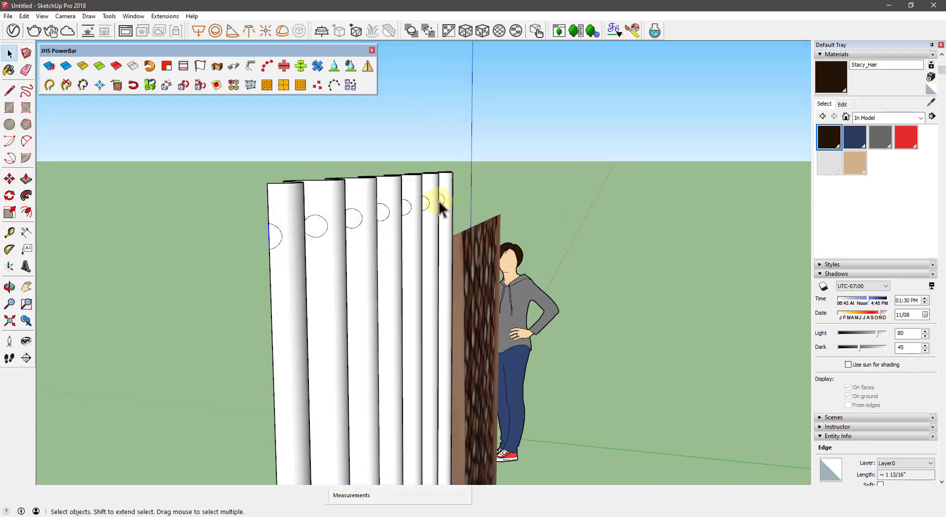
pyautogui.moveTo(264, 240); pyautogui.dragTo(360, 229, button='middle')
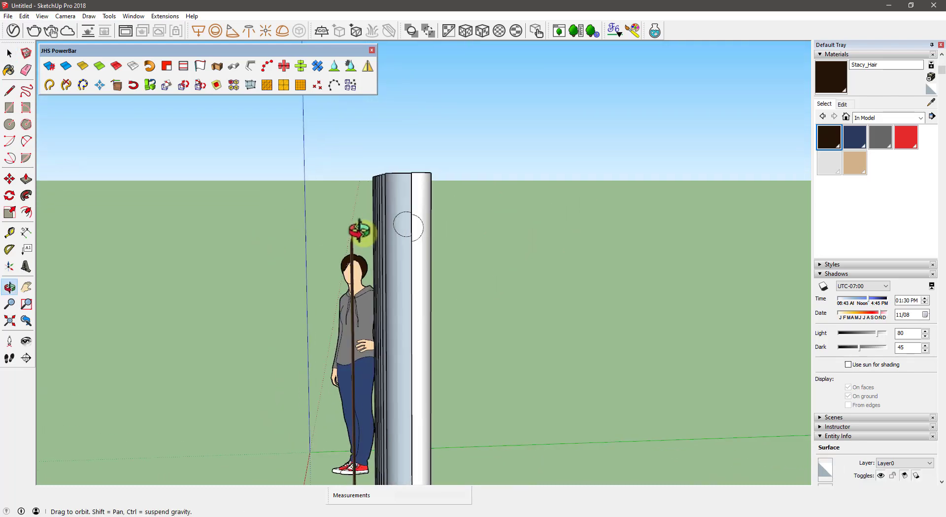
pyautogui.click(65, 16)
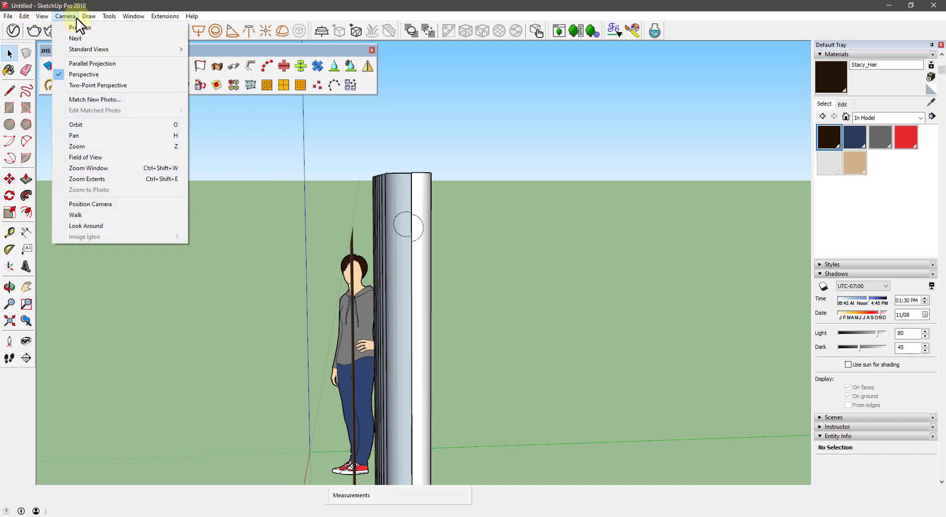
# Step: Switch the camera to Parallel Projection and the standard Left view
pyautogui.click(88, 60)
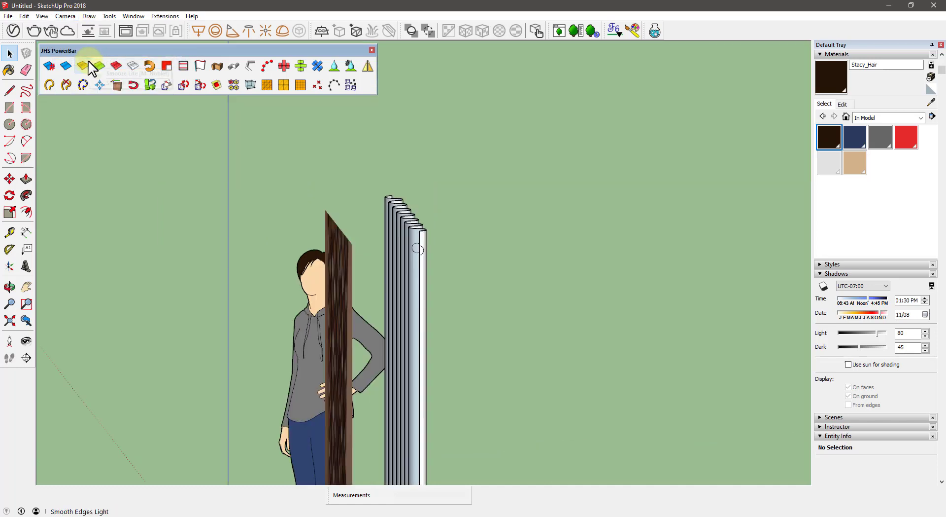
pyautogui.click(64, 16)
pyautogui.moveTo(89, 49)
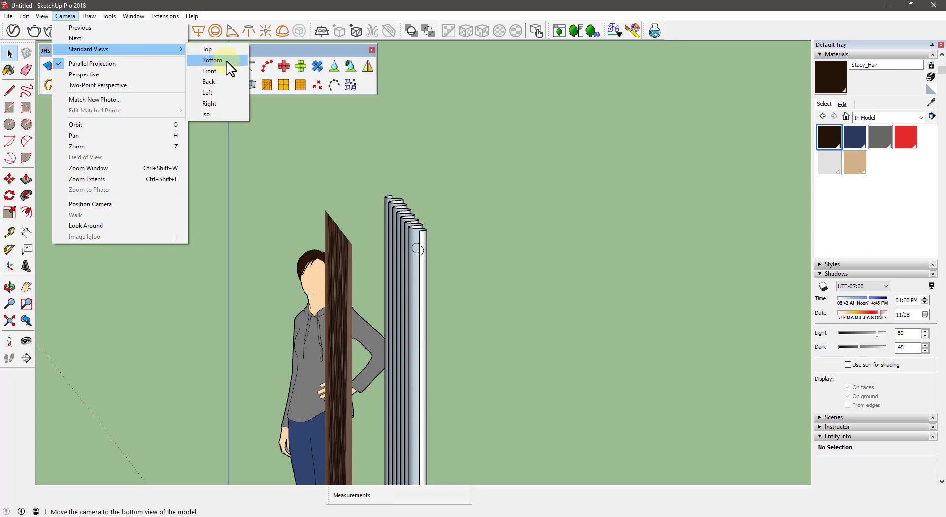
pyautogui.click(221, 91)
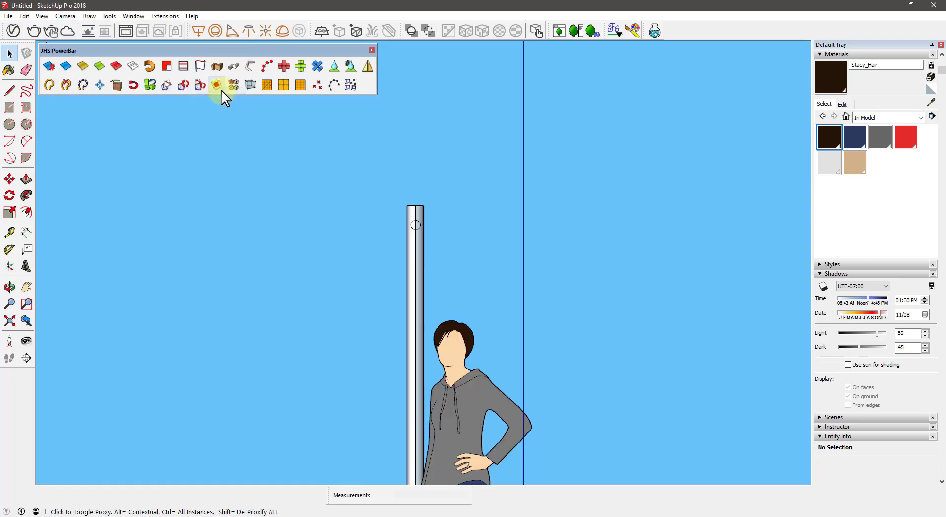
# Step: Zoom in on the rod hole and select the circle cut into the curtain
pyautogui.scroll(1, 413, 228)
pyautogui.scroll(1, 417, 226)
pyautogui.scroll(2, 419, 226)
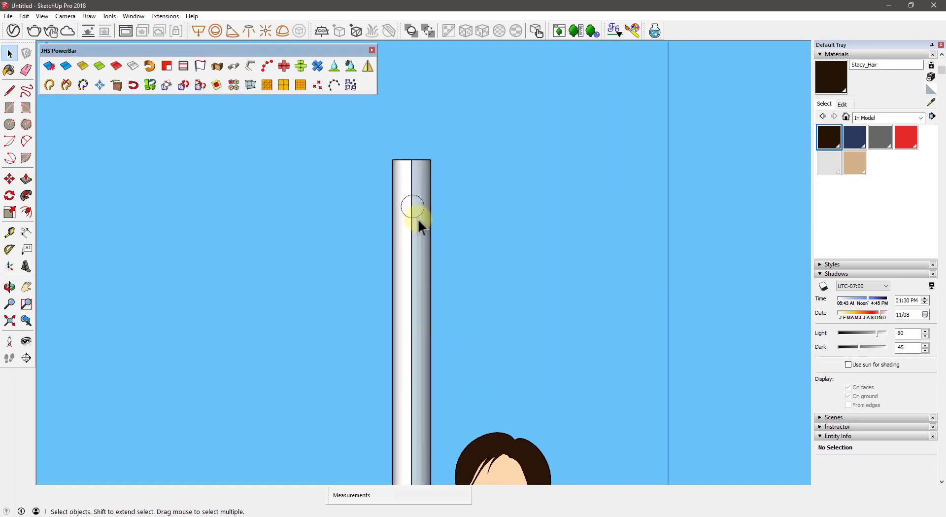
pyautogui.scroll(2, 420, 226)
pyautogui.scroll(1, 418, 224)
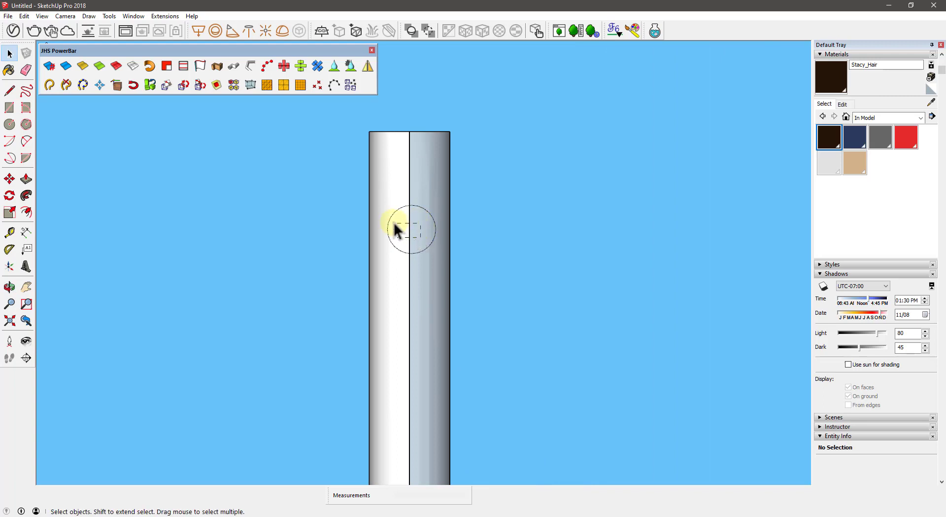
pyautogui.tripleClick(395, 228)
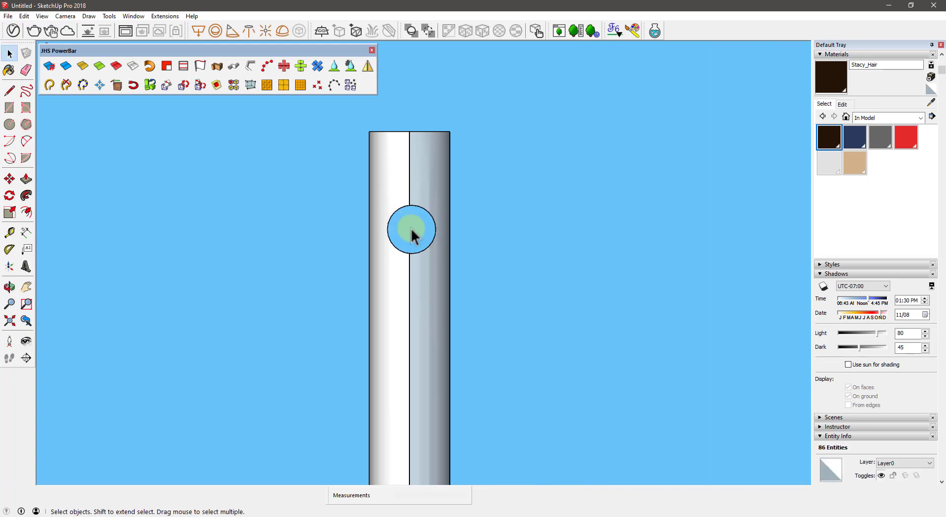
# Step: Window-select the hole's circle edges through every curtain panel and orbit to check them
pyautogui.press('Escape')
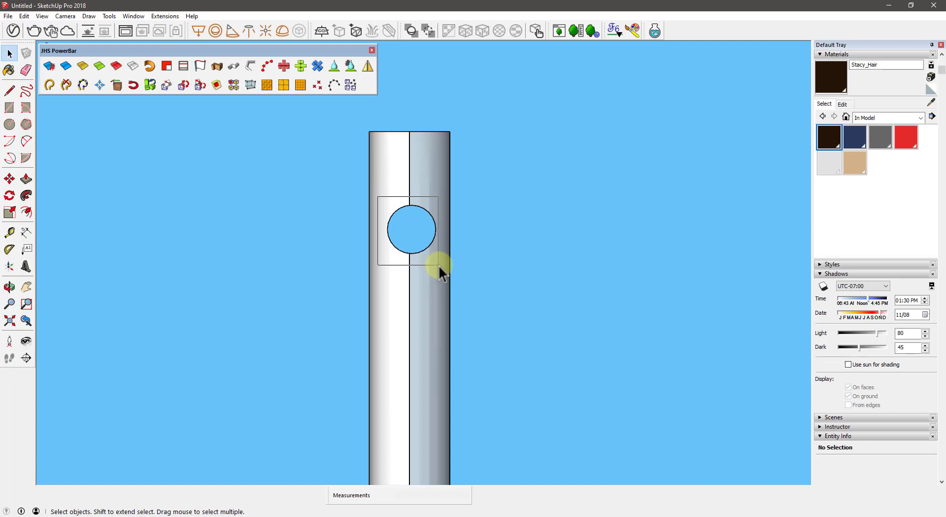
pyautogui.moveTo(443, 268); pyautogui.dragTo(439, 265)
pyautogui.moveTo(397, 232)
pyautogui.mouseDown(button='middle')
pyautogui.moveTo(561, 279)
pyautogui.moveTo(566, 243)
pyautogui.moveTo(380, 253)
pyautogui.moveTo(239, 233)
pyautogui.moveTo(257, 226)
pyautogui.moveTo(419, 260)
pyautogui.moveTo(416, 220)
pyautogui.moveTo(391, 246)
pyautogui.moveTo(422, 268)
pyautogui.mouseUp(button='middle')
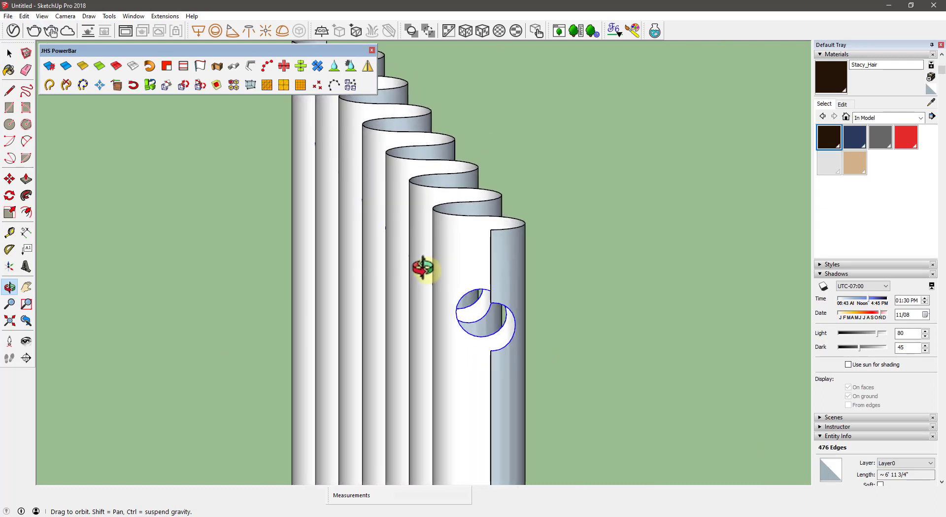
pyautogui.moveTo(84, 52); pyautogui.dragTo(86, 52)
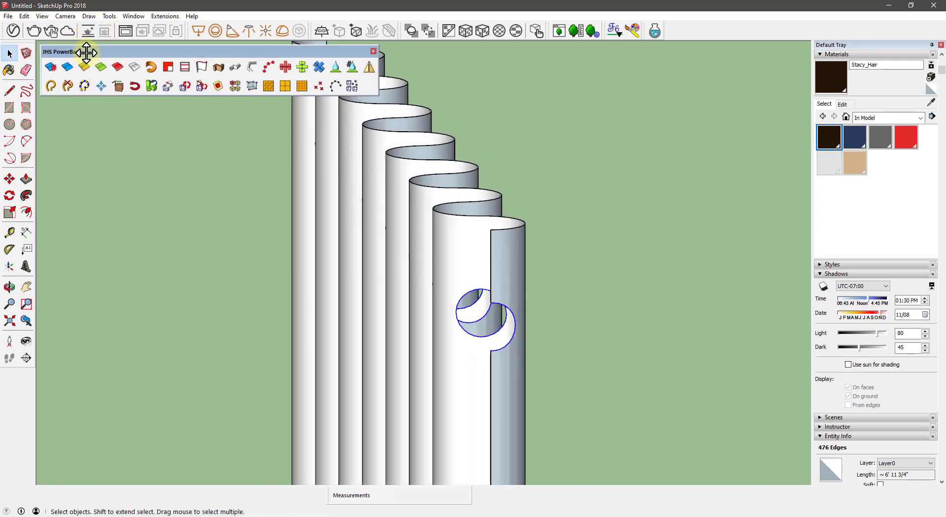
# Step: Turn the circle edges into 0.2" tubes with JHS PowerBar Lines to Tubes, then inspect the rings
pyautogui.click(247, 70)
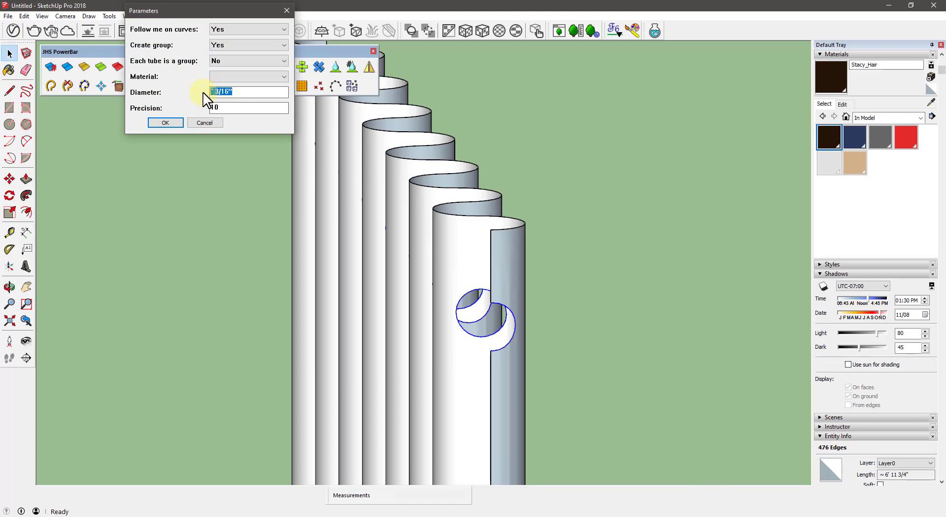
pyautogui.click(165, 122)
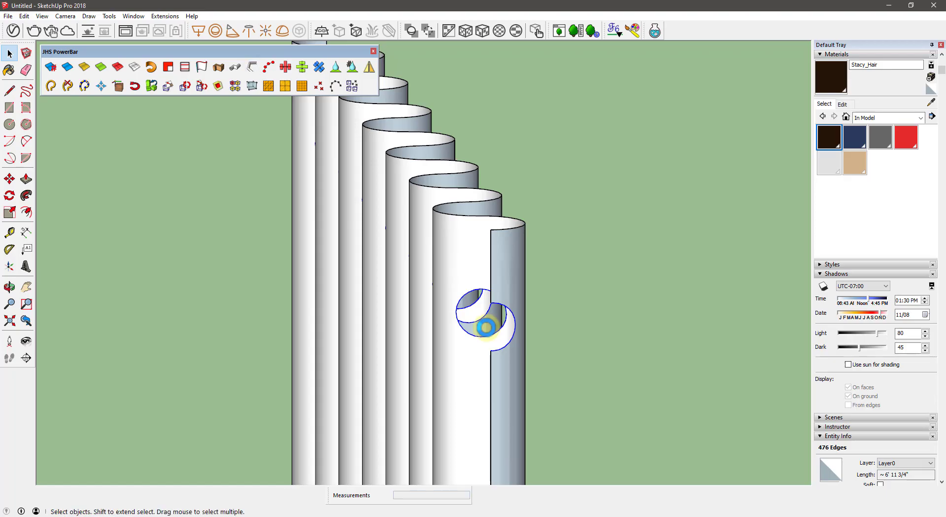
pyautogui.moveTo(450, 312); pyautogui.dragTo(492, 277, button='middle')
pyautogui.scroll(5, 622, 279)
pyautogui.moveTo(622, 280)
pyautogui.mouseDown()
pyautogui.moveTo(557, 332)
pyautogui.moveTo(566, 312)
pyautogui.mouseUp()
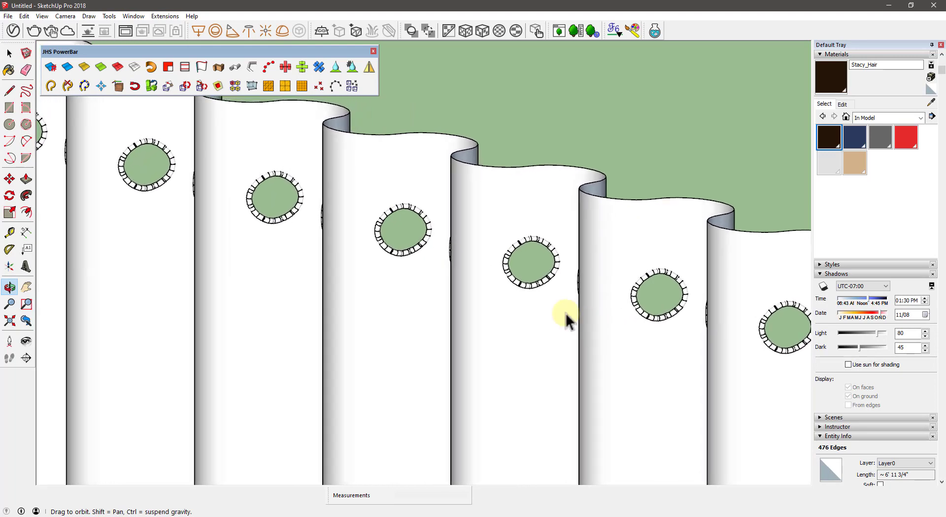
# Step: Select the ring tube group, open it for editing, and orbit around the rings
pyautogui.press('space')
pyautogui.hotkey('ctrl', 'g')
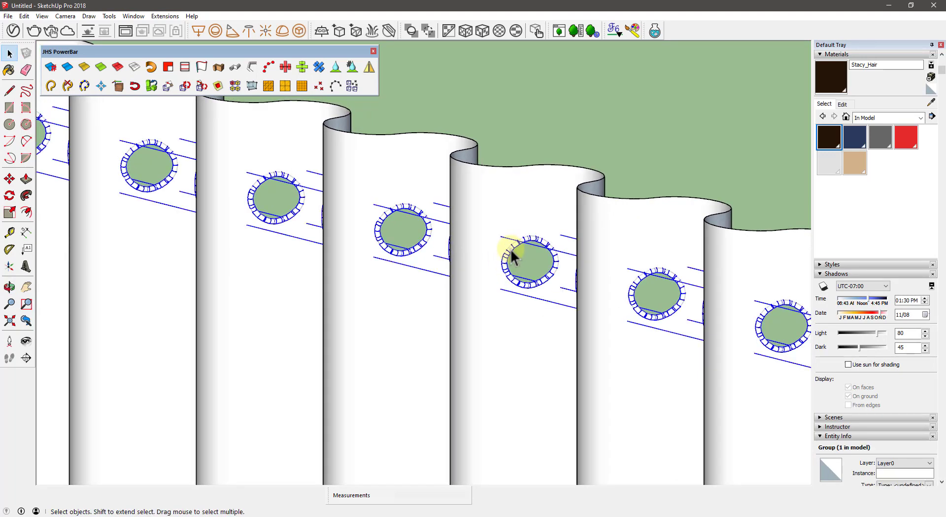
pyautogui.click(502, 206)
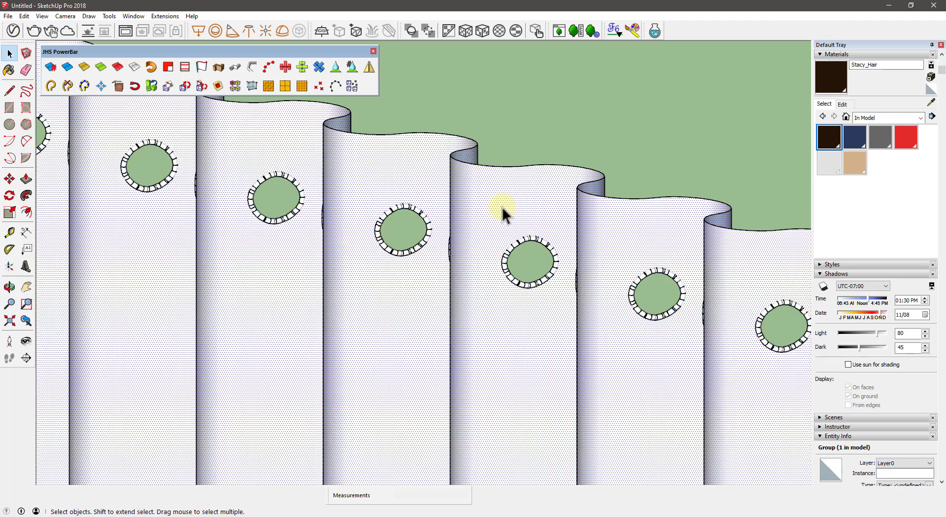
pyautogui.click(510, 247)
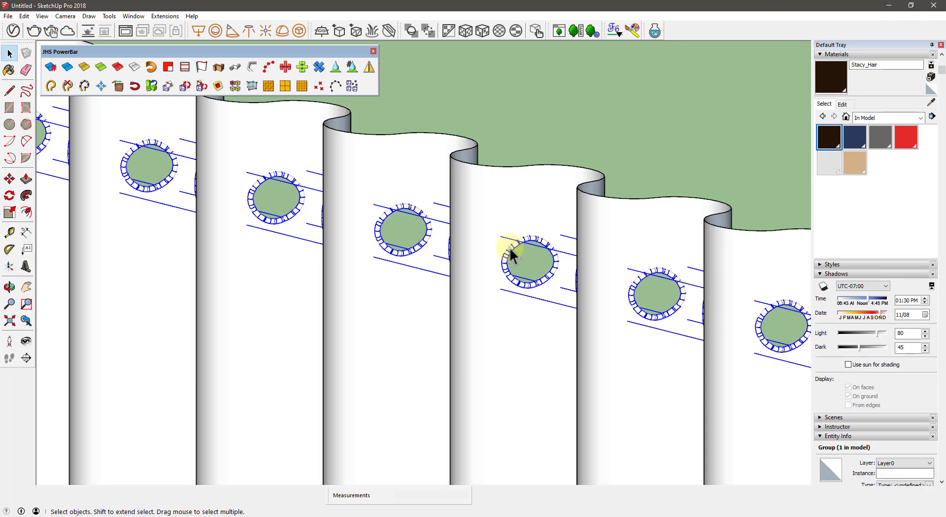
pyautogui.doubleClick(509, 247)
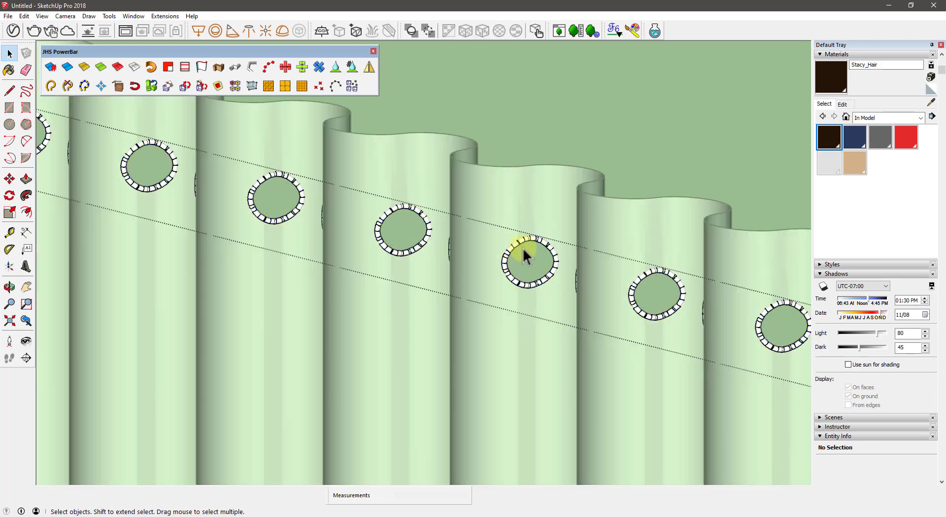
pyautogui.scroll(-3, 523, 249)
pyautogui.moveTo(525, 259)
pyautogui.mouseDown(button='middle')
pyautogui.moveTo(327, 269)
pyautogui.moveTo(276, 347)
pyautogui.mouseUp(button='middle')
pyautogui.moveTo(433, 339)
pyautogui.mouseDown()
pyautogui.moveTo(575, 320)
pyautogui.moveTo(665, 344)
pyautogui.mouseUp()
# Step: Frame the curtain front and triple-click to select all connected curtain geometry
pyautogui.press('space')
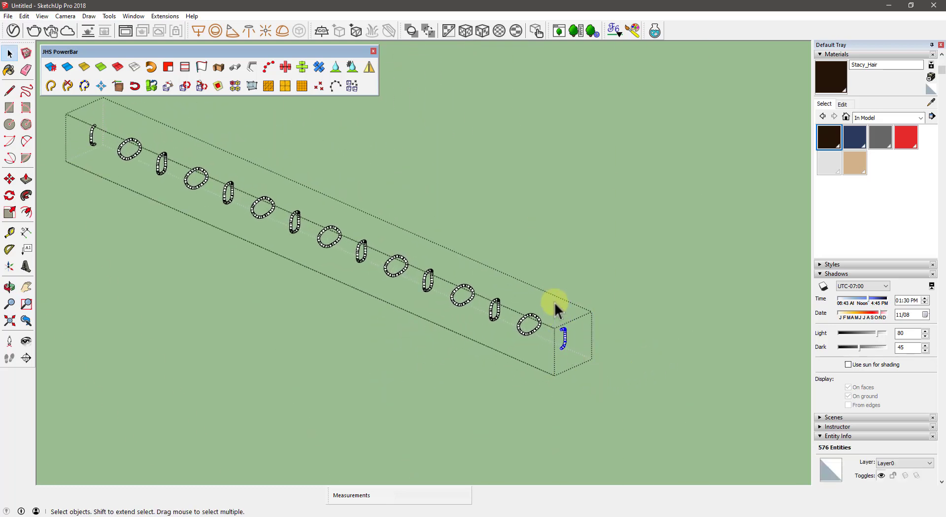
pyautogui.moveTo(555, 302)
pyautogui.mouseDown()
pyautogui.moveTo(55, 120)
pyautogui.moveTo(322, 205)
pyautogui.mouseUp()
pyautogui.moveTo(466, 321)
pyautogui.mouseDown(button='middle')
pyautogui.moveTo(644, 281)
pyautogui.moveTo(404, 257)
pyautogui.moveTo(249, 299)
pyautogui.moveTo(425, 264)
pyautogui.moveTo(327, 264)
pyautogui.moveTo(366, 253)
pyautogui.moveTo(460, 288)
pyautogui.moveTo(516, 268)
pyautogui.moveTo(537, 288)
pyautogui.moveTo(489, 221)
pyautogui.moveTo(351, 271)
pyautogui.moveTo(385, 274)
pyautogui.mouseUp(button='middle')
pyautogui.scroll(2, 628, 296)
pyautogui.scroll(3, 627, 291)
pyautogui.tripleClick(488, 222)
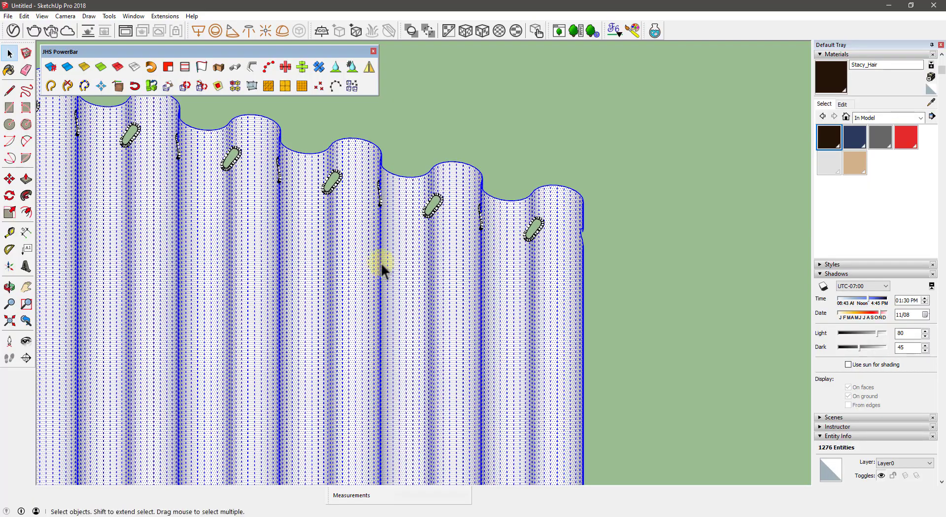
# Step: Set the curtain's Soften/Smooth Edges angle between normals to 0.0 degrees
pyautogui.moveTo(380, 266)
pyautogui.mouseDown(button='middle')
pyautogui.moveTo(243, 232)
pyautogui.moveTo(279, 185)
pyautogui.moveTo(377, 224)
pyautogui.mouseUp(button='middle')
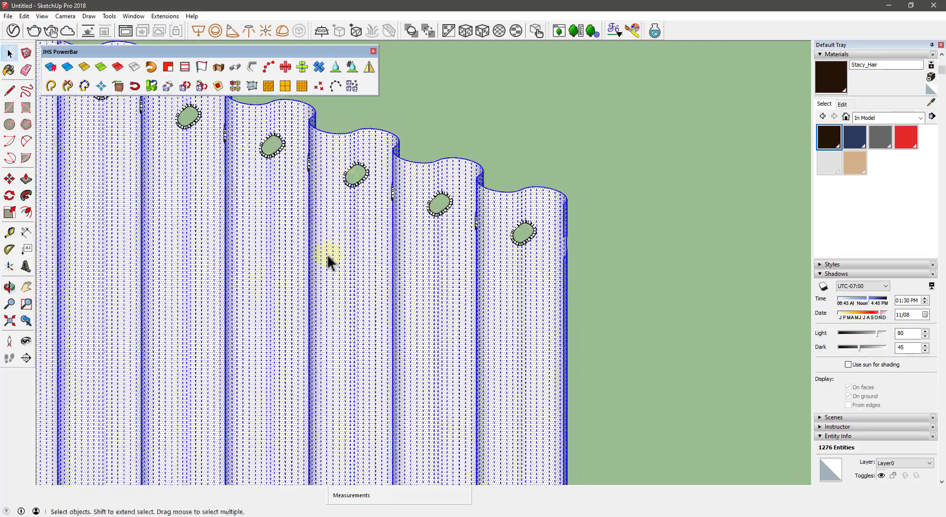
pyautogui.rightClick(368, 232)
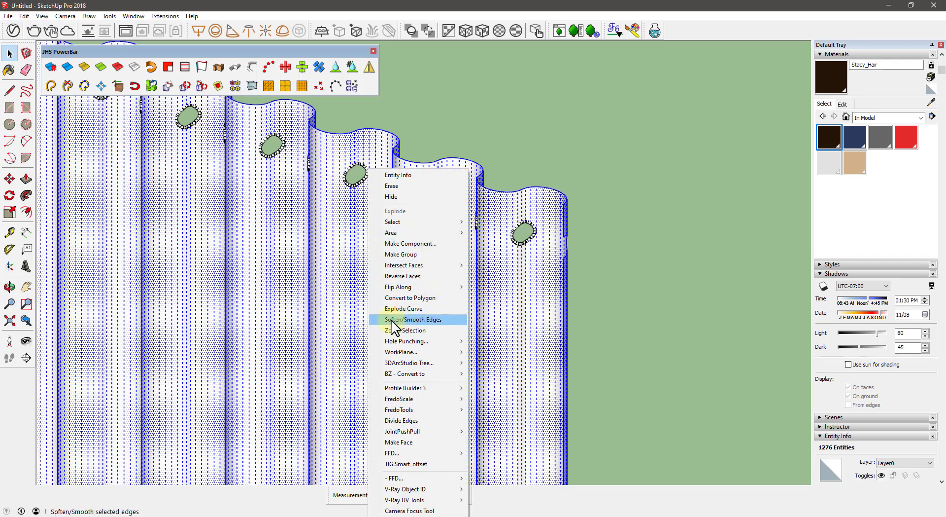
pyautogui.click(430, 329)
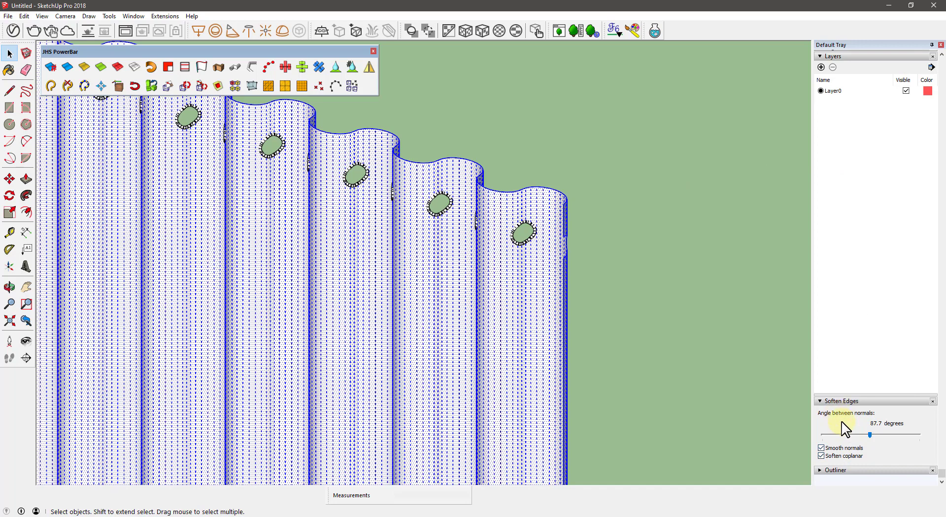
pyautogui.click(830, 56)
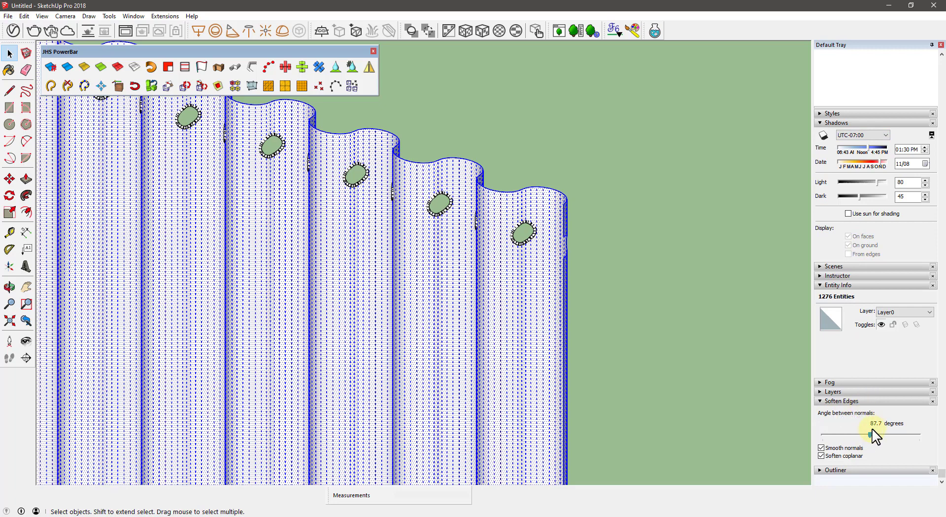
pyautogui.moveTo(870, 434); pyautogui.dragTo(823, 435)
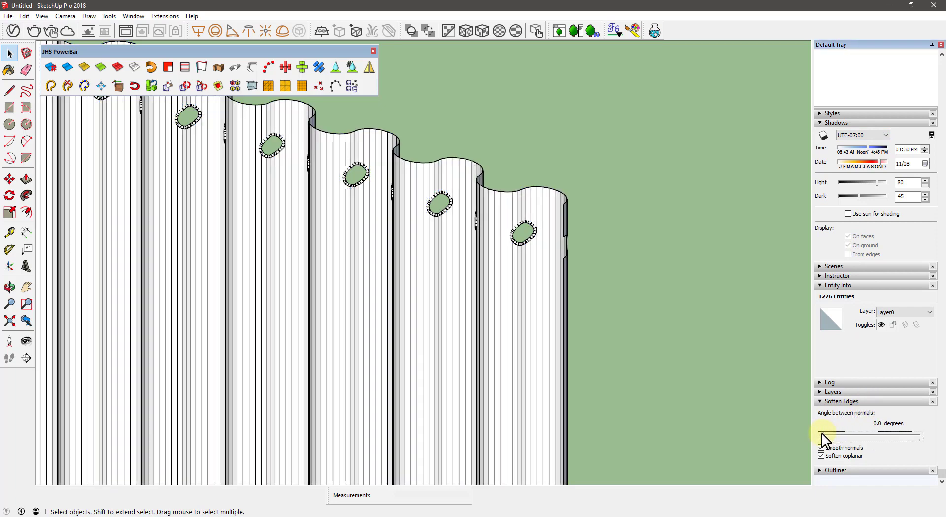
pyautogui.scroll(-5, 404, 273)
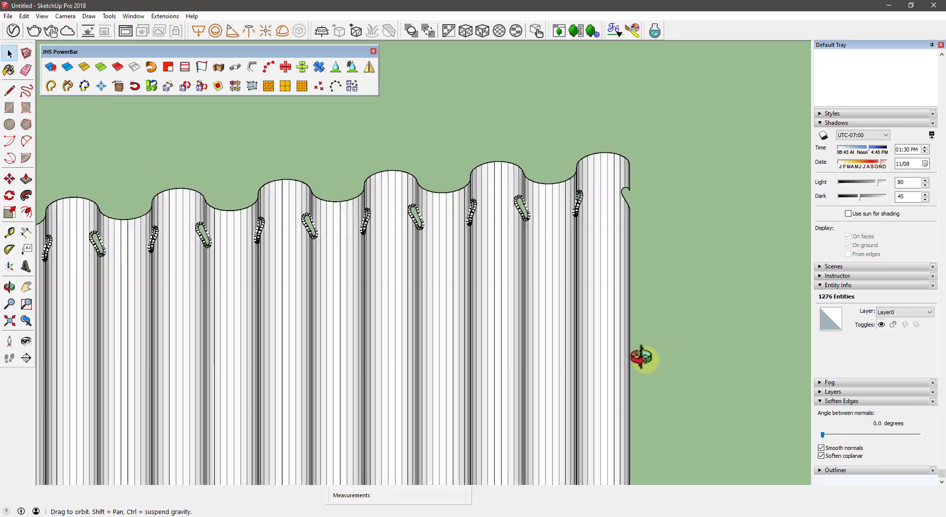
# Step: Select the right end pleat's top curve and explode it into separate edges
pyautogui.moveTo(598, 274); pyautogui.dragTo(608, 196, button='middle')
pyautogui.scroll(3, 616, 217)
pyautogui.scroll(3, 637, 219)
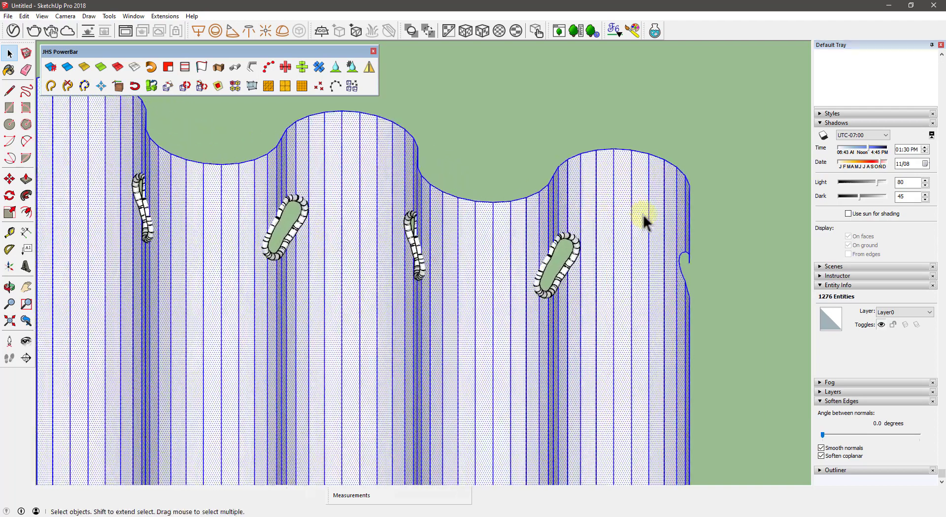
pyautogui.scroll(3, 643, 218)
pyautogui.moveTo(518, 209)
pyautogui.mouseDown(button='middle')
pyautogui.moveTo(463, 294)
pyautogui.moveTo(474, 260)
pyautogui.mouseUp(button='middle')
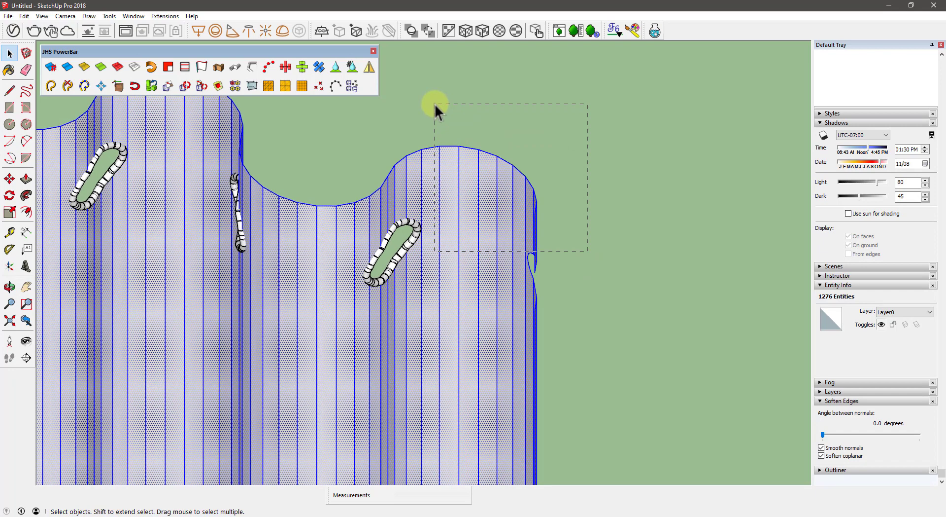
pyautogui.moveTo(434, 104); pyautogui.dragTo(436, 105)
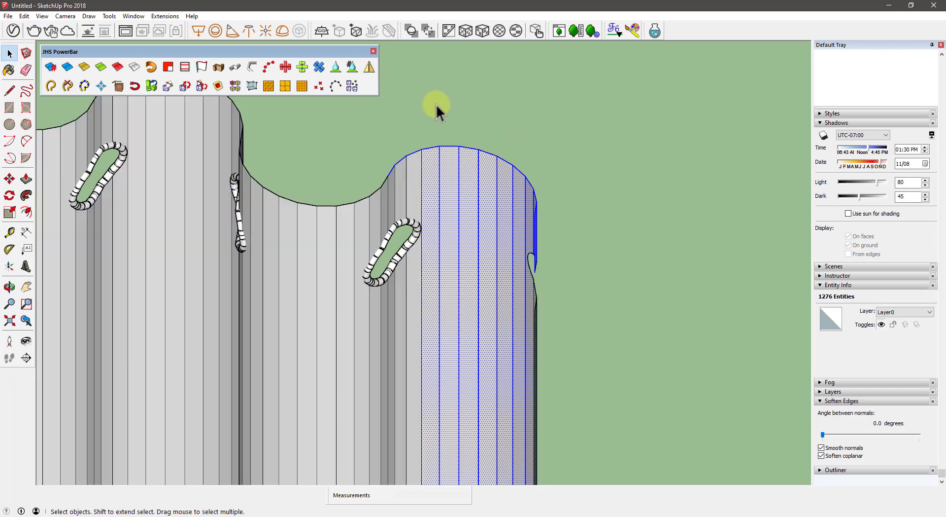
pyautogui.click(448, 144)
pyautogui.moveTo(431, 94); pyautogui.dragTo(431, 95)
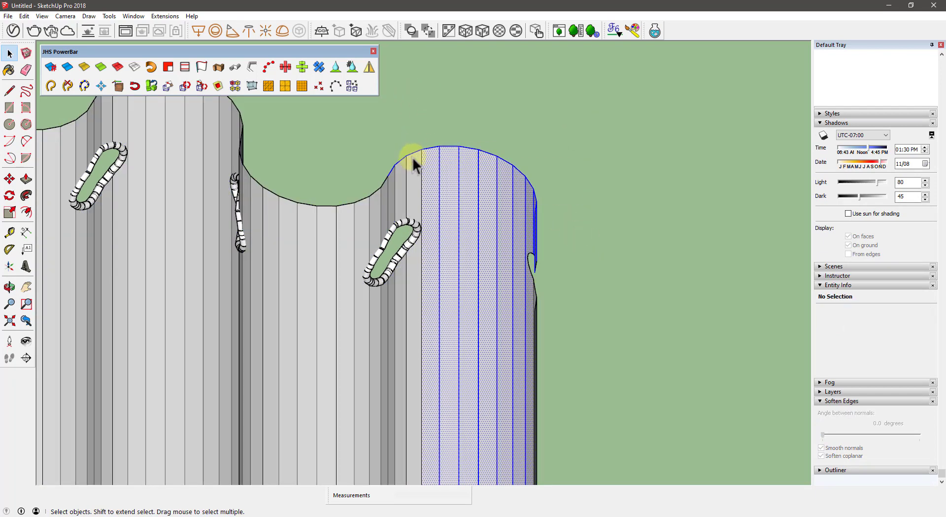
pyautogui.moveTo(415, 149)
pyautogui.mouseDown(button='middle')
pyautogui.moveTo(407, 163)
pyautogui.moveTo(447, 158)
pyautogui.mouseUp(button='middle')
pyautogui.click(446, 158)
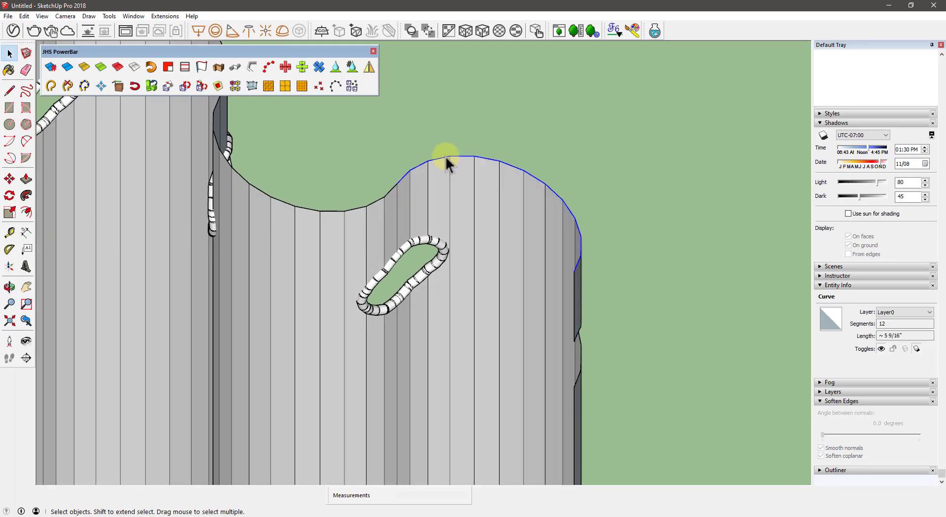
pyautogui.rightClick(445, 157)
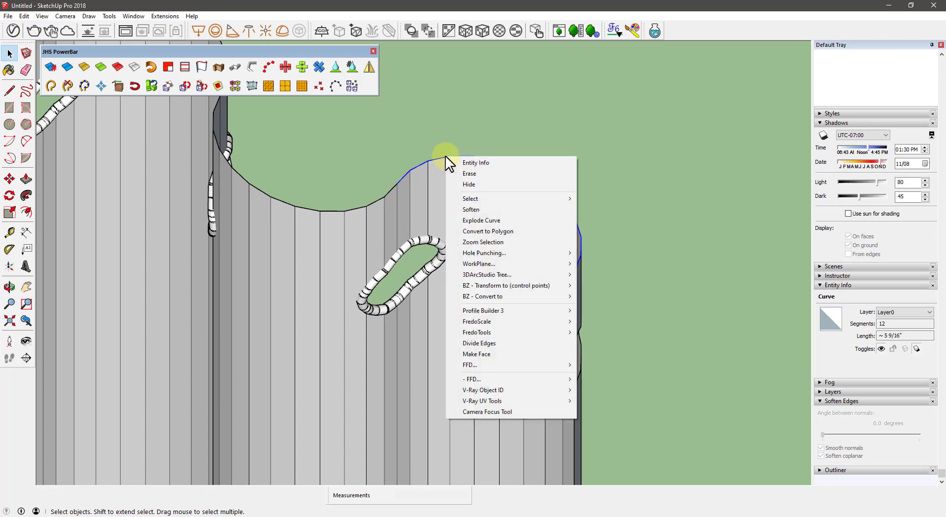
pyautogui.click(475, 219)
# Step: Delete the right end pleat's faces and the leftover thin strip
pyautogui.moveTo(475, 220)
pyautogui.mouseDown(button='middle')
pyautogui.moveTo(443, 186)
pyautogui.moveTo(587, 226)
pyautogui.mouseUp(button='middle')
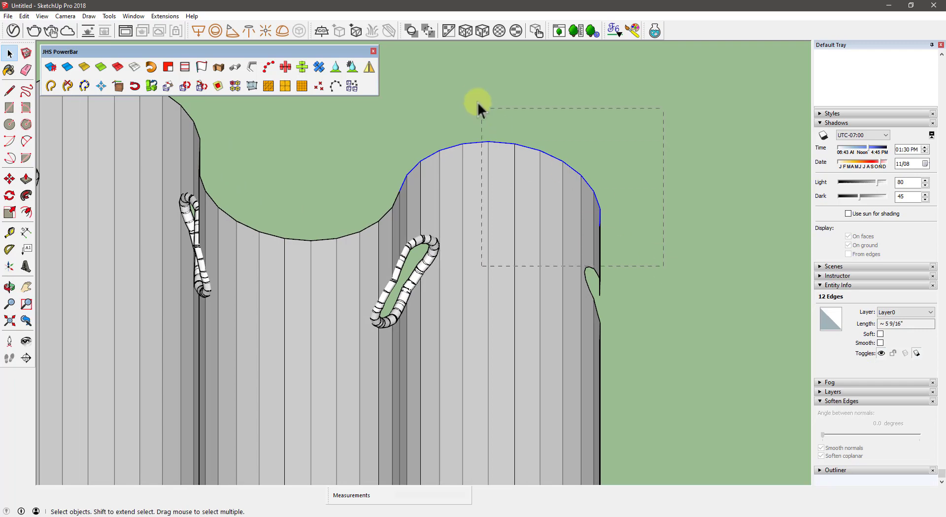
pyautogui.moveTo(451, 85); pyautogui.dragTo(450, 86)
pyautogui.moveTo(451, 85)
pyautogui.mouseDown(button='middle')
pyautogui.moveTo(460, 164)
pyautogui.moveTo(474, 183)
pyautogui.mouseUp(button='middle')
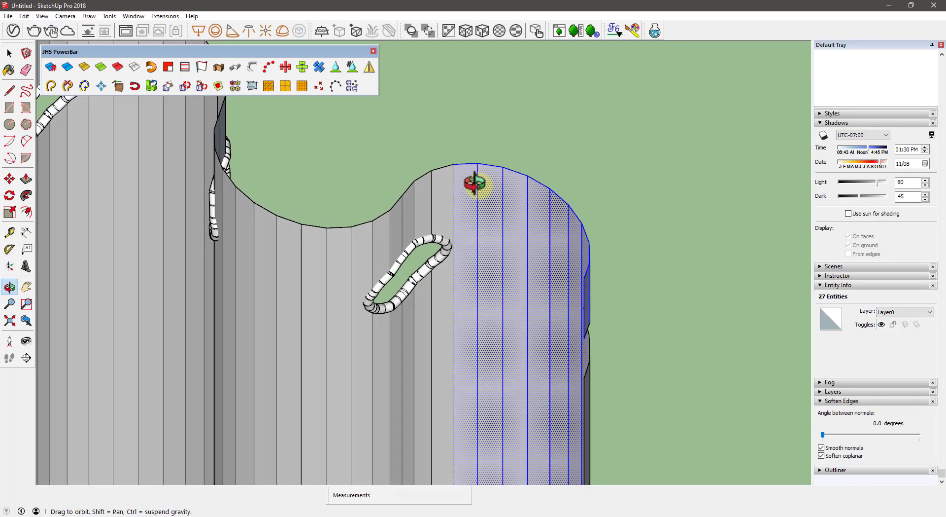
pyautogui.press('Delete')
pyautogui.moveTo(508, 220)
pyautogui.mouseDown(button='middle')
pyautogui.moveTo(629, 267)
pyautogui.moveTo(528, 194)
pyautogui.moveTo(534, 120)
pyautogui.mouseUp(button='middle')
pyautogui.moveTo(552, 276); pyautogui.dragTo(466, 144)
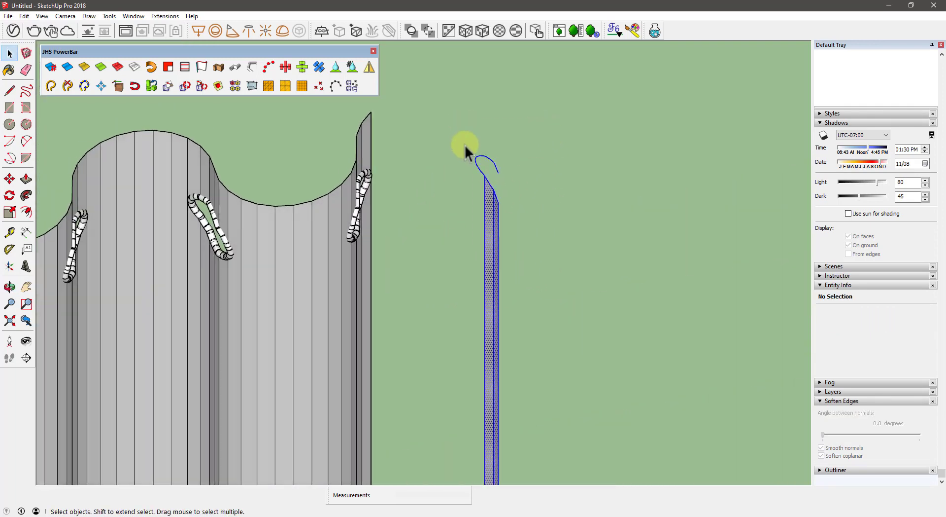
pyautogui.press('Delete')
pyautogui.click(64, 12)
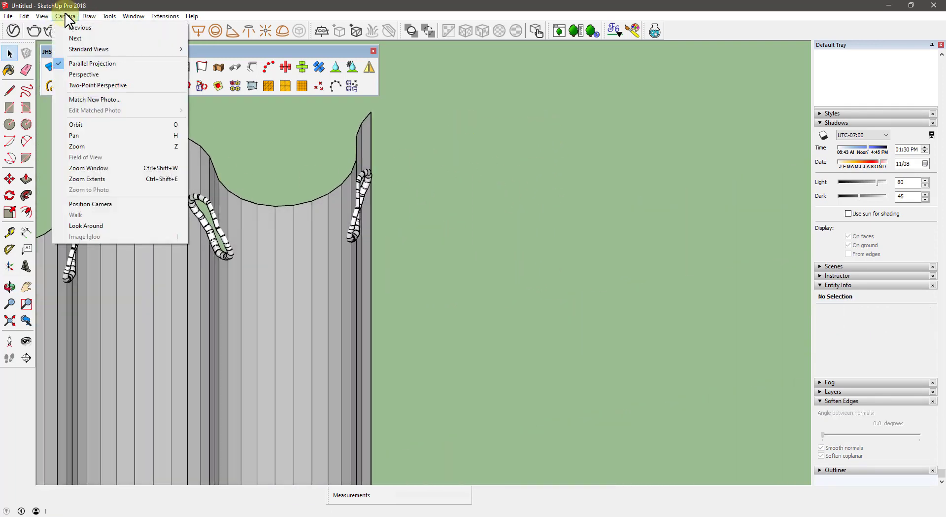
# Step: Switch the camera to Perspective and zoom to the curtain's bottom-right corner
pyautogui.click(82, 64)
pyautogui.moveTo(626, 359); pyautogui.dragTo(380, 221, button='middle')
pyautogui.scroll(3, 413, 428)
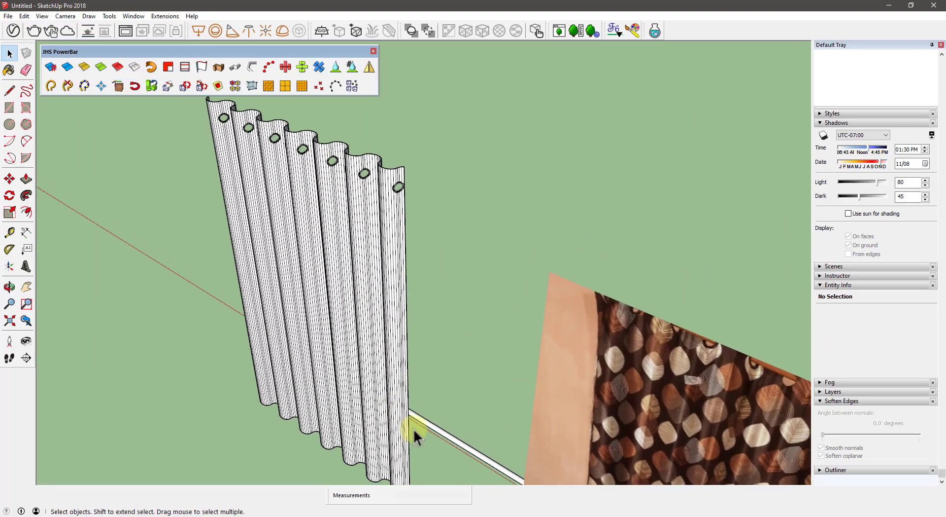
pyautogui.scroll(3, 383, 457)
pyautogui.moveTo(382, 456)
pyautogui.mouseDown(button='middle')
pyautogui.moveTo(364, 175)
pyautogui.moveTo(423, 331)
pyautogui.mouseUp(button='middle')
pyautogui.scroll(2, 438, 354)
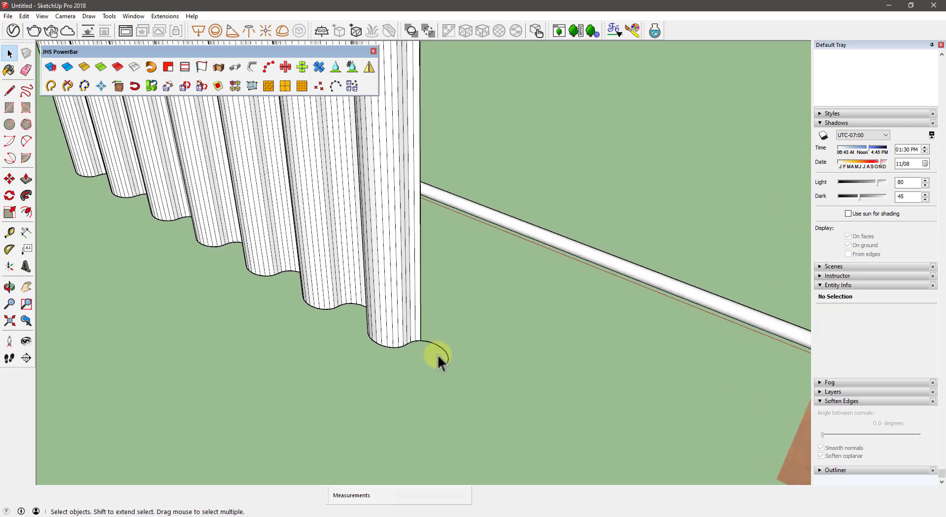
pyautogui.scroll(2, 438, 354)
pyautogui.scroll(2, 438, 354)
pyautogui.scroll(1, 455, 413)
# Step: Explode the bottom-corner arc and delete its stray outer segments
pyautogui.click(446, 396)
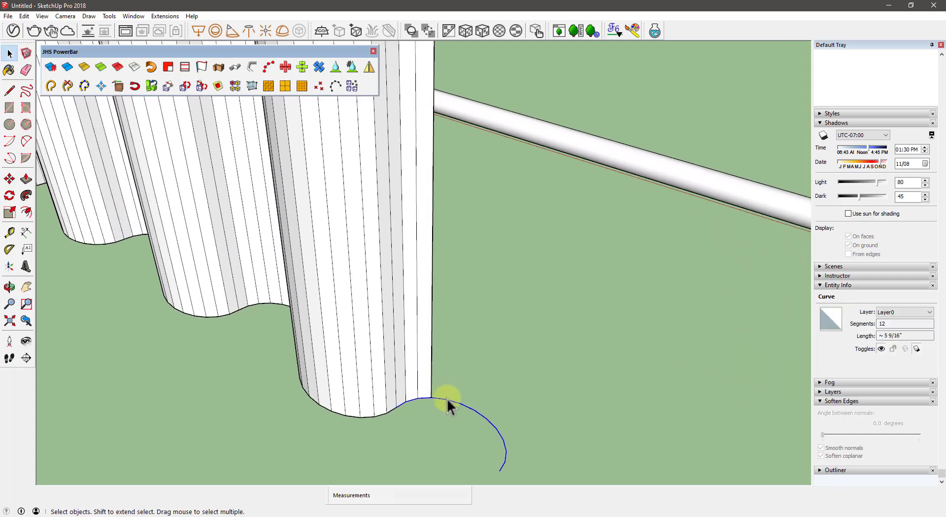
pyautogui.rightClick(448, 398)
pyautogui.click(482, 199)
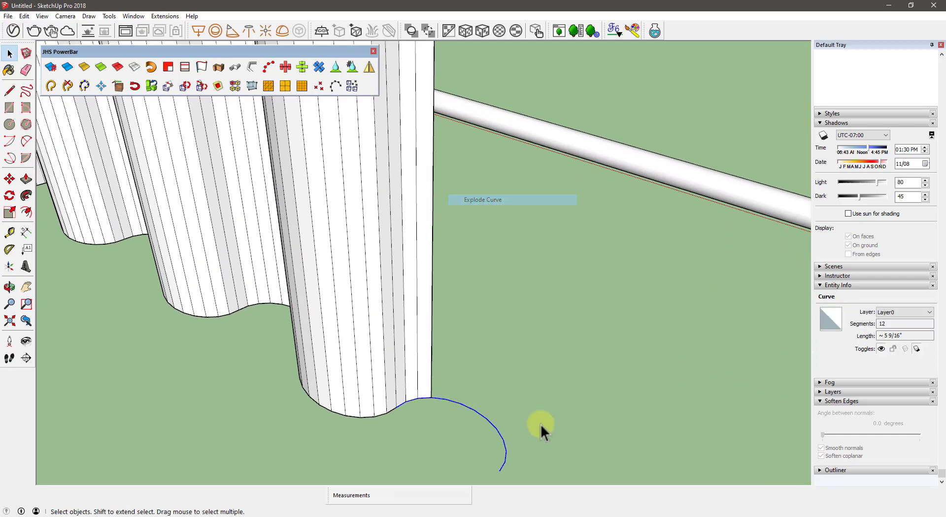
pyautogui.click(469, 398)
pyautogui.press('Delete')
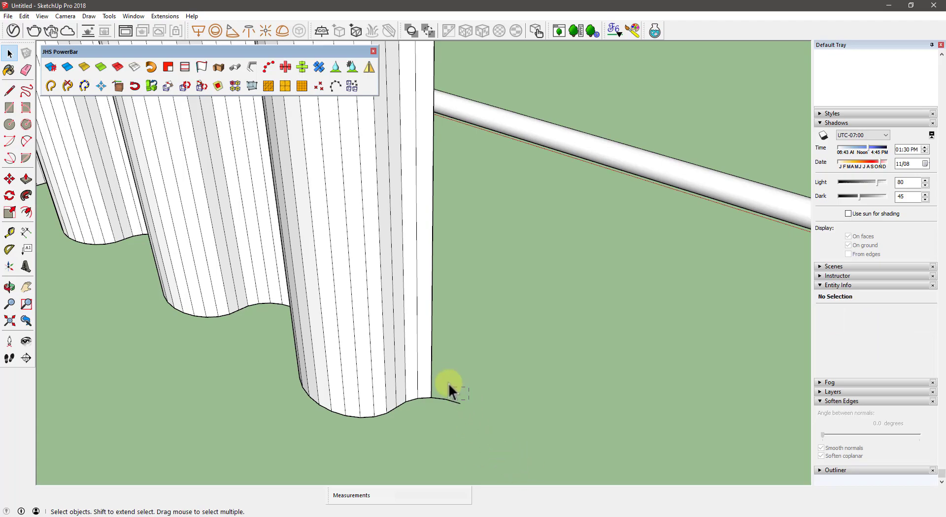
pyautogui.moveTo(331, 297)
pyautogui.mouseDown(button='middle')
pyautogui.moveTo(460, 268)
pyautogui.moveTo(734, 402)
pyautogui.moveTo(493, 143)
pyautogui.moveTo(493, 482)
pyautogui.moveTo(472, 291)
pyautogui.moveTo(418, 379)
pyautogui.mouseUp(button='middle')
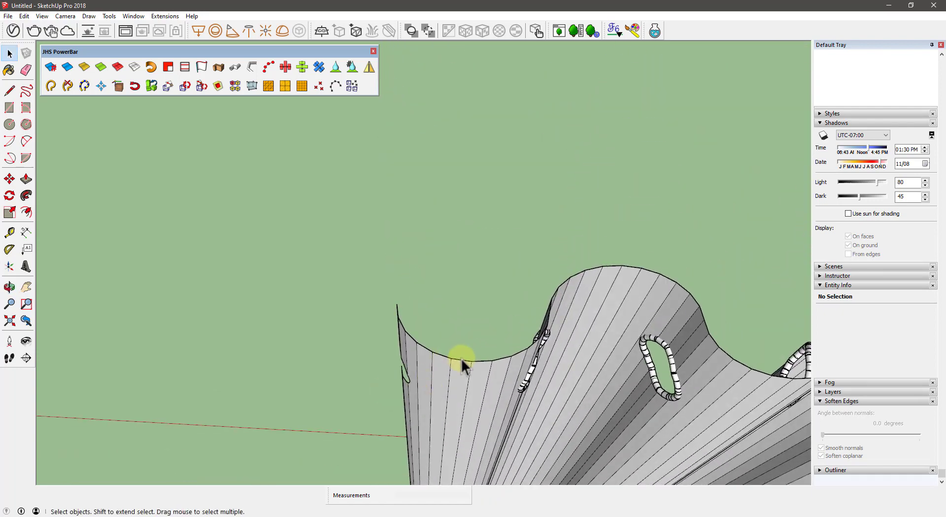
# Step: Explode the left end's top curve, then delete the partial pleat and leftover dark strip
pyautogui.moveTo(462, 356)
pyautogui.mouseDown(button='middle')
pyautogui.moveTo(486, 364)
pyautogui.moveTo(400, 356)
pyautogui.mouseUp(button='middle')
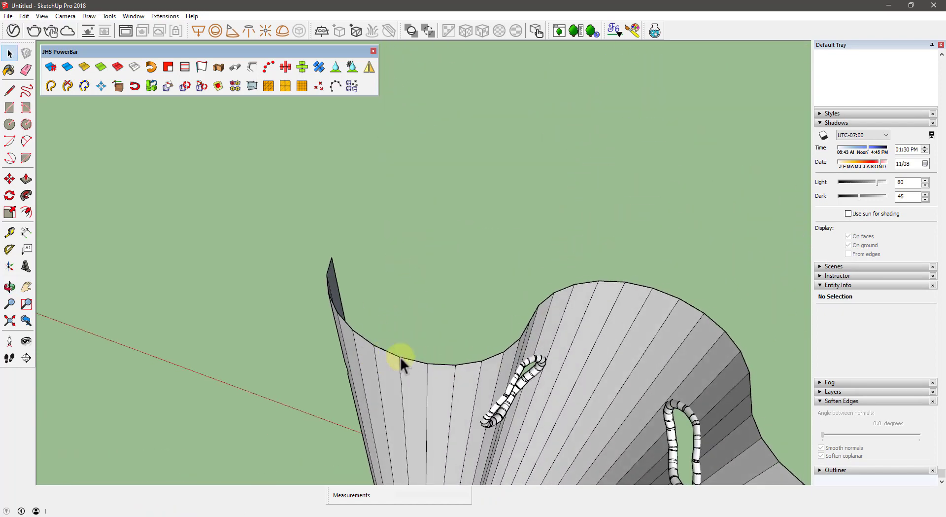
pyautogui.click(411, 361)
pyautogui.rightClick(410, 361)
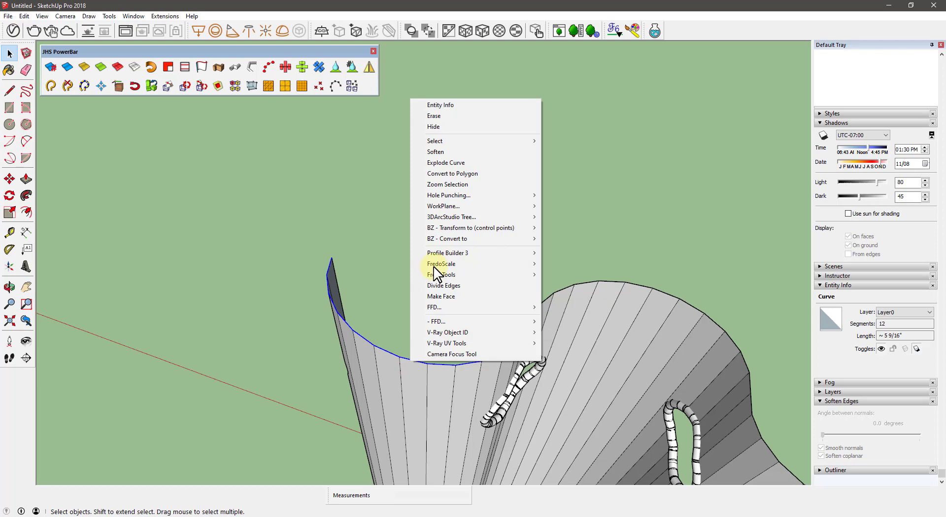
pyautogui.click(443, 162)
pyautogui.moveTo(463, 382)
pyautogui.mouseDown(button='middle')
pyautogui.moveTo(334, 266)
pyautogui.moveTo(359, 291)
pyautogui.mouseUp(button='middle')
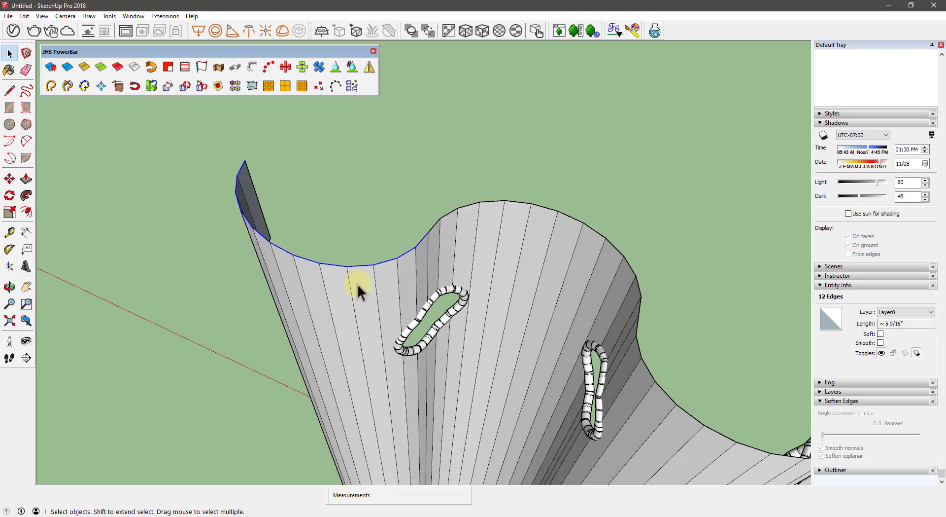
pyautogui.moveTo(194, 158); pyautogui.dragTo(187, 139)
pyautogui.press('Delete')
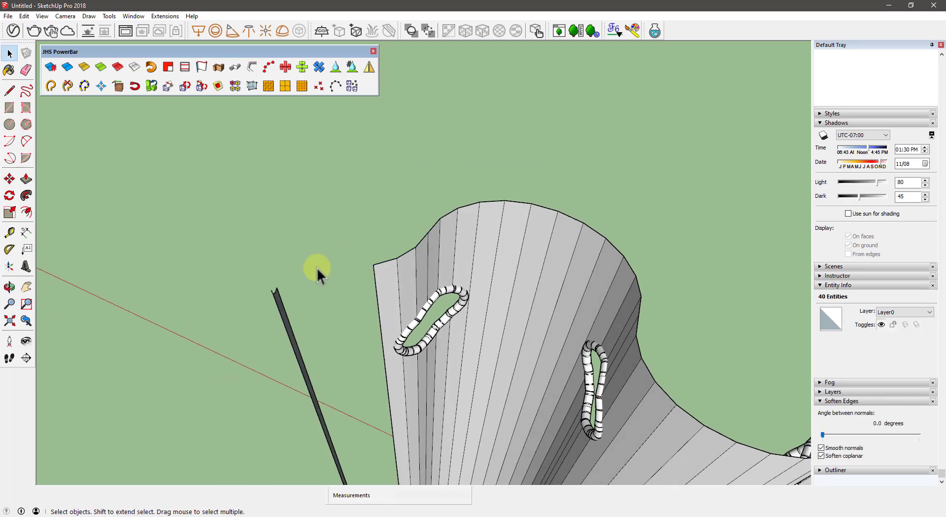
pyautogui.press('Delete')
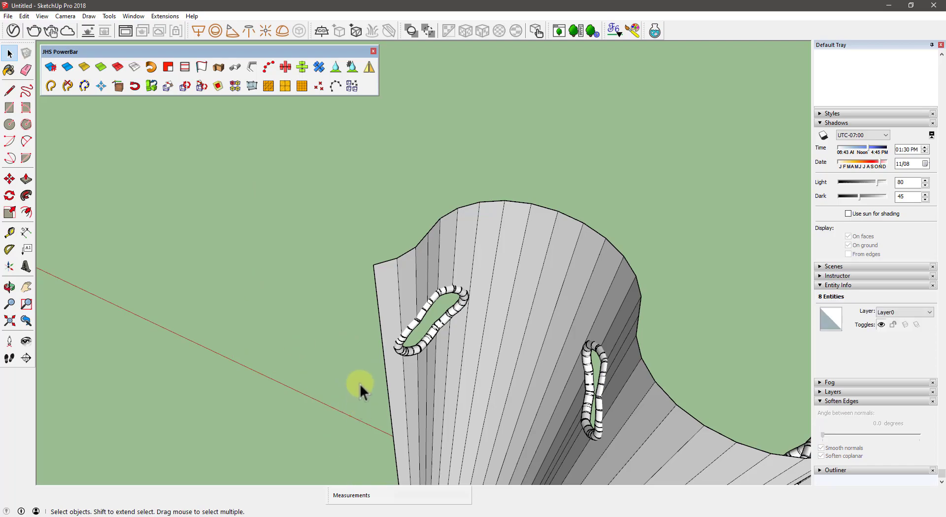
# Step: Explode the stray arc at the bottom-left corner and delete its edges
pyautogui.moveTo(360, 383)
pyautogui.mouseDown(button='middle')
pyautogui.moveTo(409, 407)
pyautogui.moveTo(430, 287)
pyautogui.mouseUp(button='middle')
pyautogui.scroll(2, 401, 343)
pyautogui.scroll(2, 399, 353)
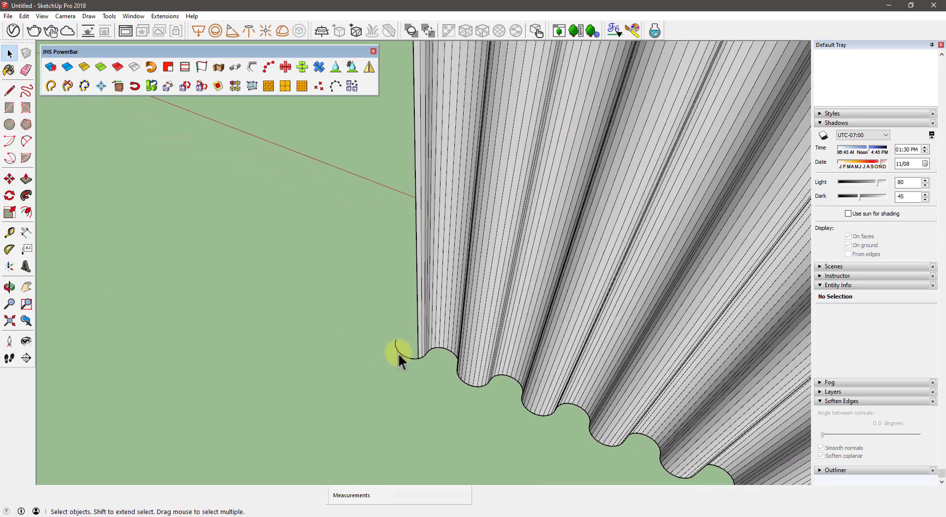
pyautogui.scroll(2, 414, 360)
pyautogui.scroll(2, 422, 354)
pyautogui.moveTo(421, 354); pyautogui.dragTo(449, 382, button='middle')
pyautogui.click(435, 372)
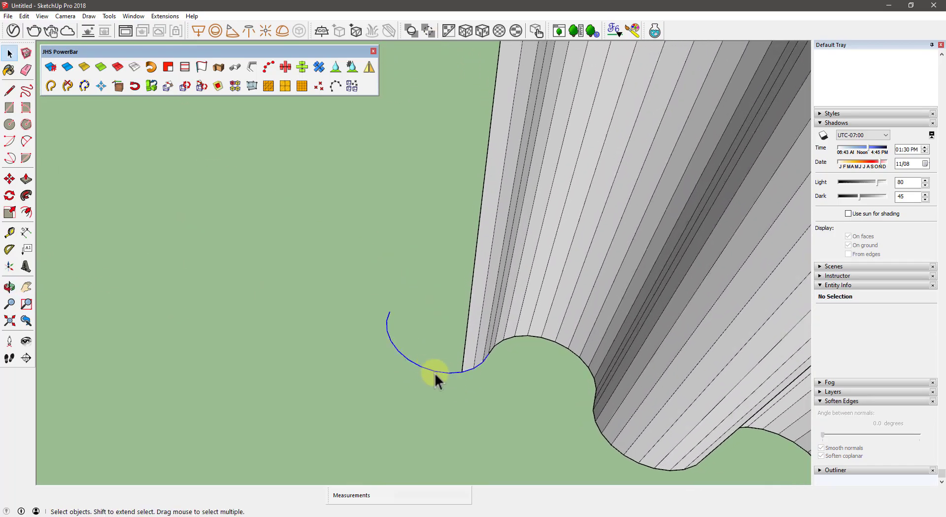
pyautogui.rightClick(434, 371)
pyautogui.click(451, 172)
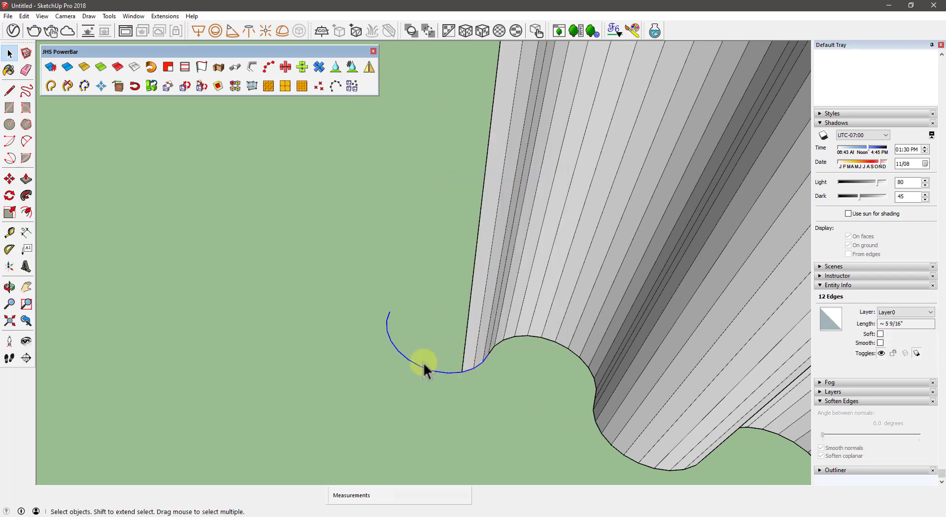
pyautogui.press('Delete')
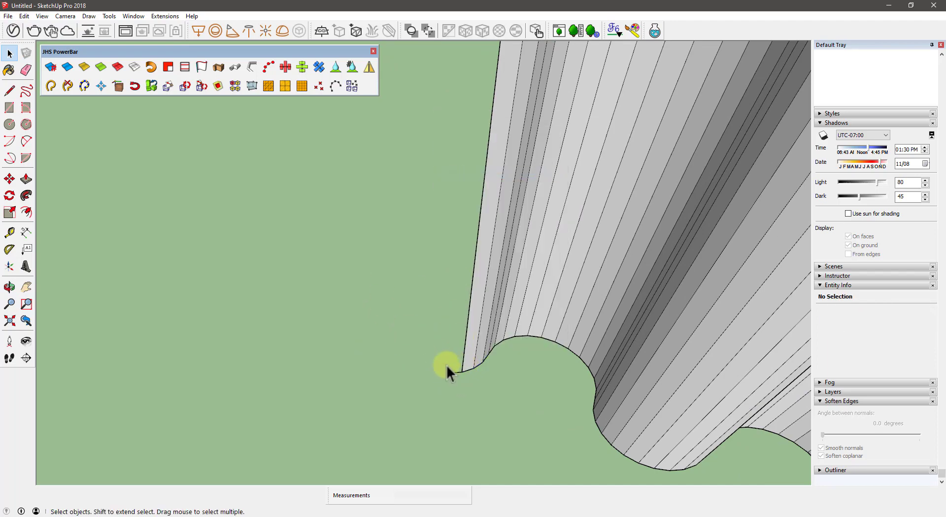
# Step: Orbit and zoom back out to face the front of the curtain
pyautogui.scroll(-5, 442, 340)
pyautogui.moveTo(587, 207)
pyautogui.mouseDown(button='middle')
pyautogui.moveTo(414, 315)
pyautogui.moveTo(407, 254)
pyautogui.mouseUp(button='middle')
pyautogui.scroll(3, 495, 261)
pyautogui.scroll(3, 450, 285)
pyautogui.moveTo(450, 285)
pyautogui.mouseDown(button='middle')
pyautogui.moveTo(166, 184)
pyautogui.moveTo(401, 232)
pyautogui.moveTo(385, 131)
pyautogui.moveTo(291, 173)
pyautogui.moveTo(418, 190)
pyautogui.mouseUp(button='middle')
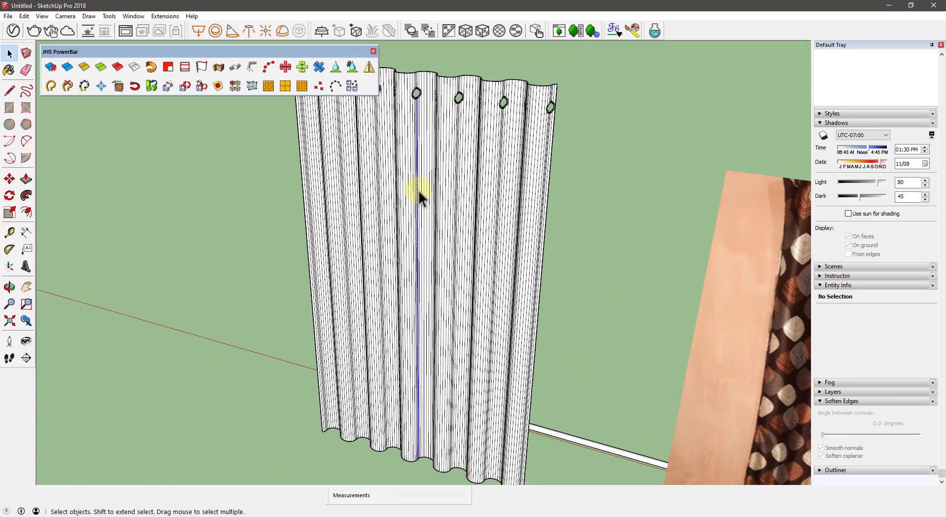
# Step: Select the whole curtain, set its soften angle to 41.1 degrees, then view it from the front
pyautogui.tripleClick(418, 191)
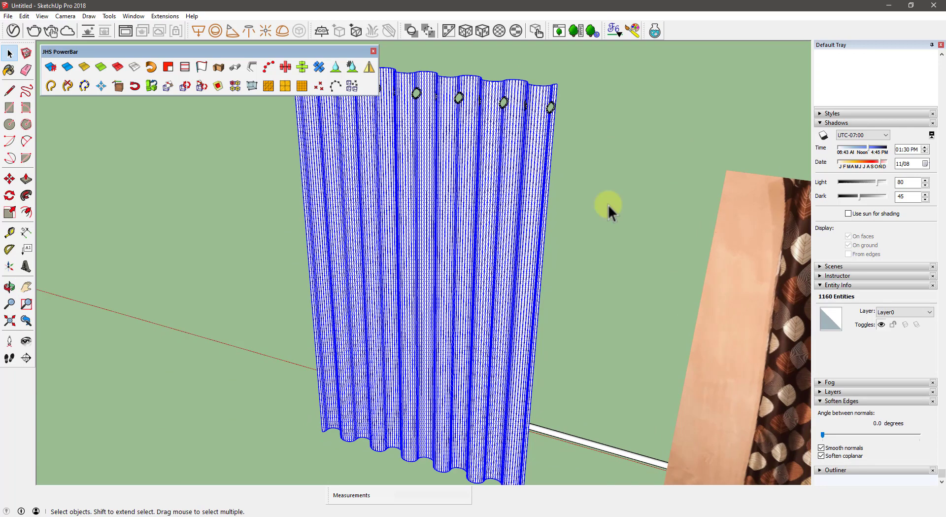
pyautogui.moveTo(828, 426); pyautogui.dragTo(845, 438)
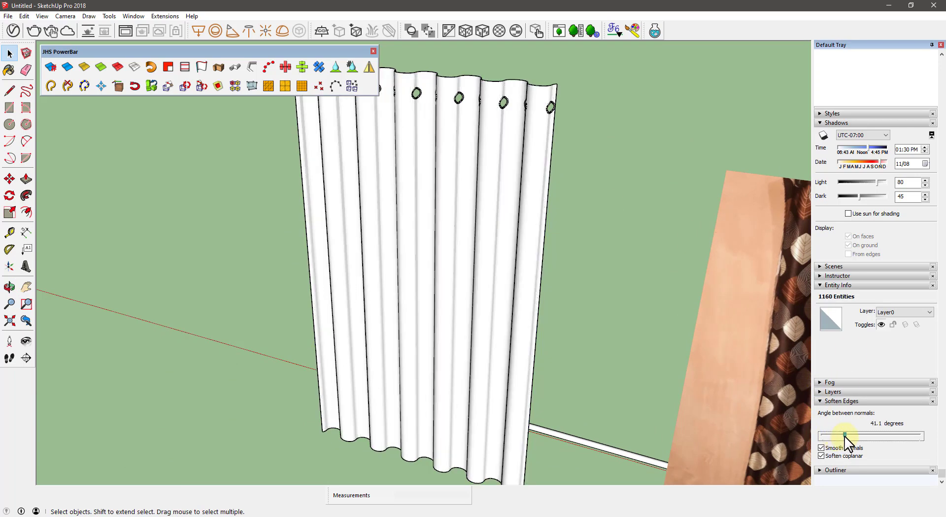
pyautogui.moveTo(367, 271); pyautogui.dragTo(572, 185, button='middle')
pyautogui.click(572, 185)
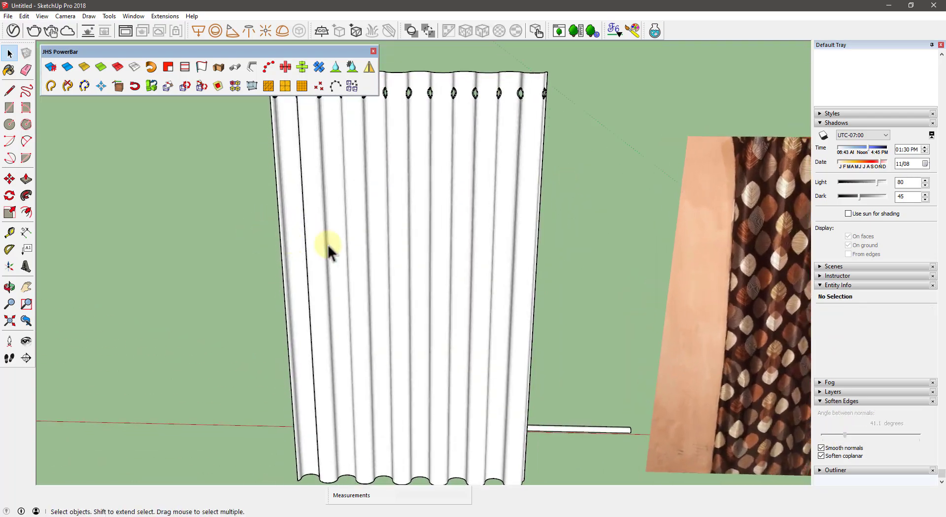
pyautogui.moveTo(327, 249)
pyautogui.mouseDown(button='middle')
pyautogui.moveTo(336, 264)
pyautogui.moveTo(559, 411)
pyautogui.moveTo(383, 255)
pyautogui.moveTo(480, 217)
pyautogui.moveTo(351, 380)
pyautogui.mouseUp(button='middle')
# Step: Make the tube lying on the ground into a group
pyautogui.click(345, 441)
pyautogui.moveTo(345, 441); pyautogui.dragTo(334, 376, button='middle')
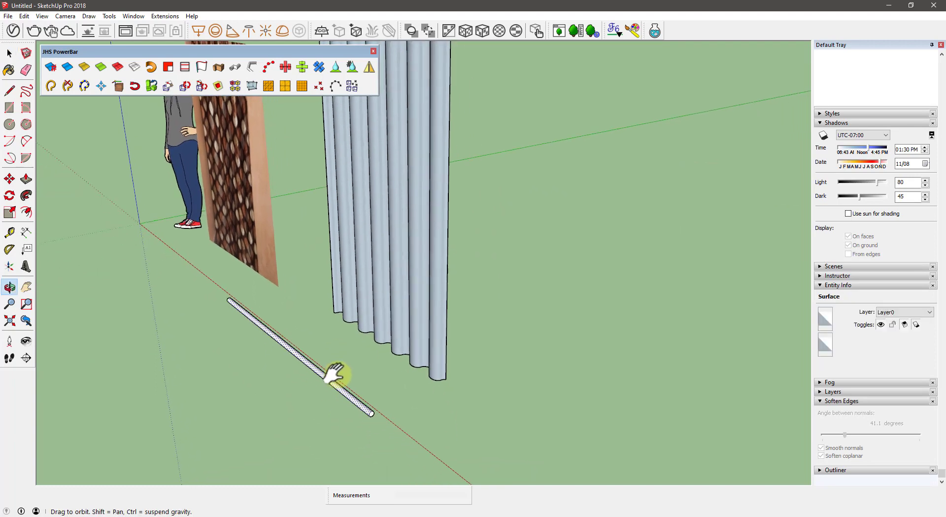
pyautogui.rightClick(344, 391)
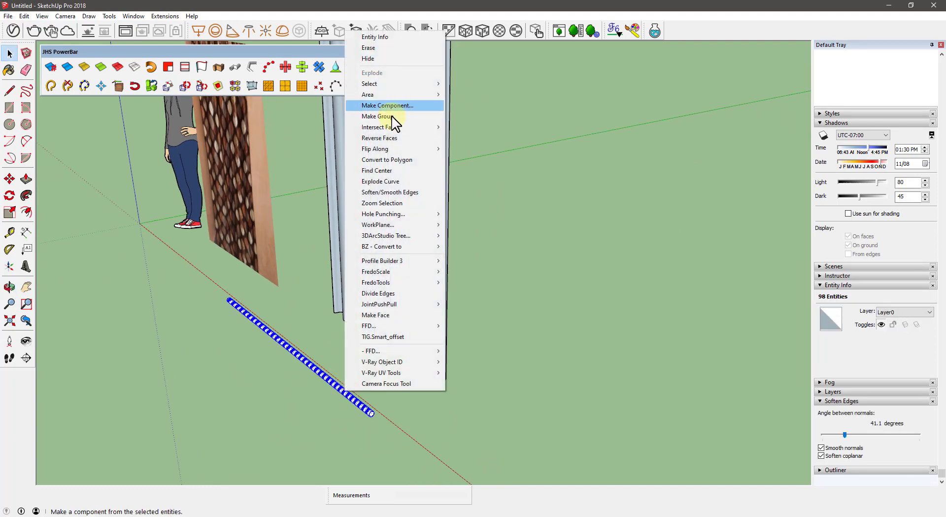
pyautogui.click(392, 116)
pyautogui.scroll(1, 350, 407)
# Step: Move the tube group up onto the curtain tops and slide it through the rings
pyautogui.press('m')
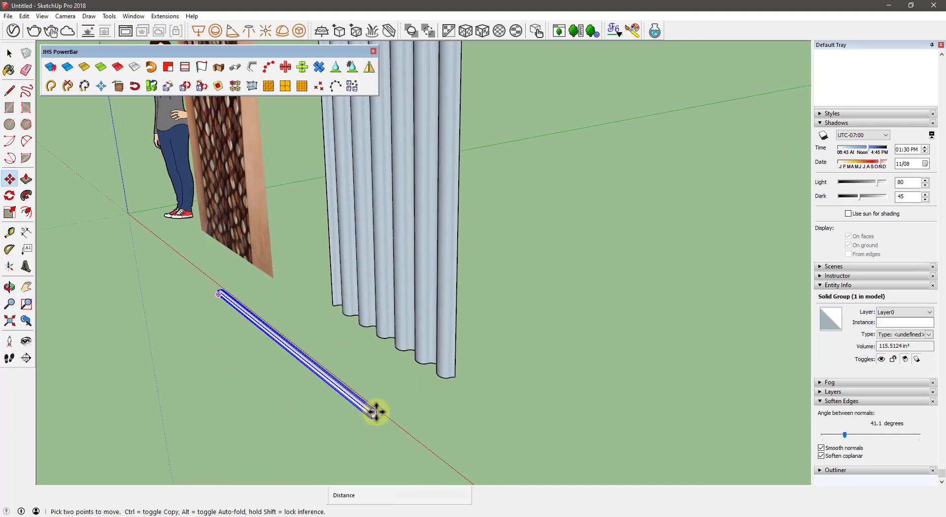
pyautogui.click(376, 411)
pyautogui.moveTo(444, 196); pyautogui.dragTo(408, 321, button='middle')
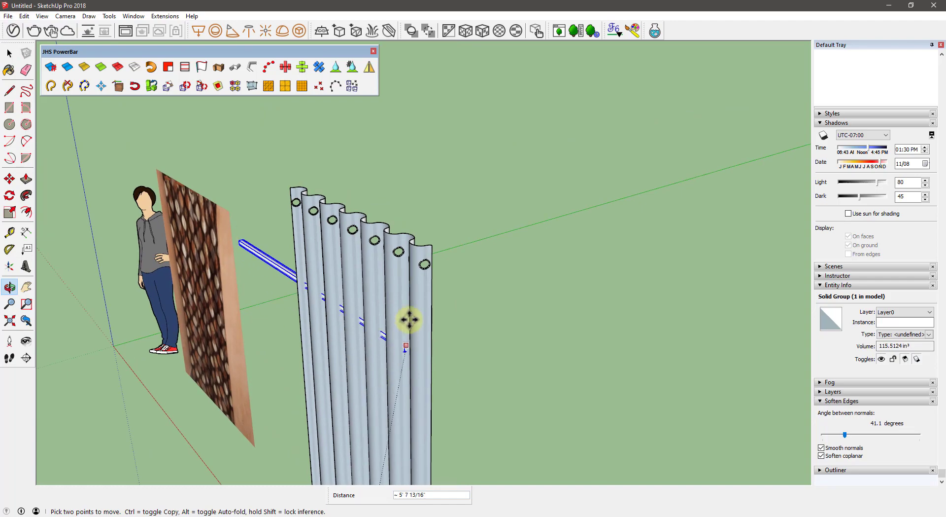
pyautogui.click(424, 265)
pyautogui.scroll(1, 424, 265)
pyautogui.click(477, 305)
pyautogui.click(495, 310)
pyautogui.scroll(1, 401, 248)
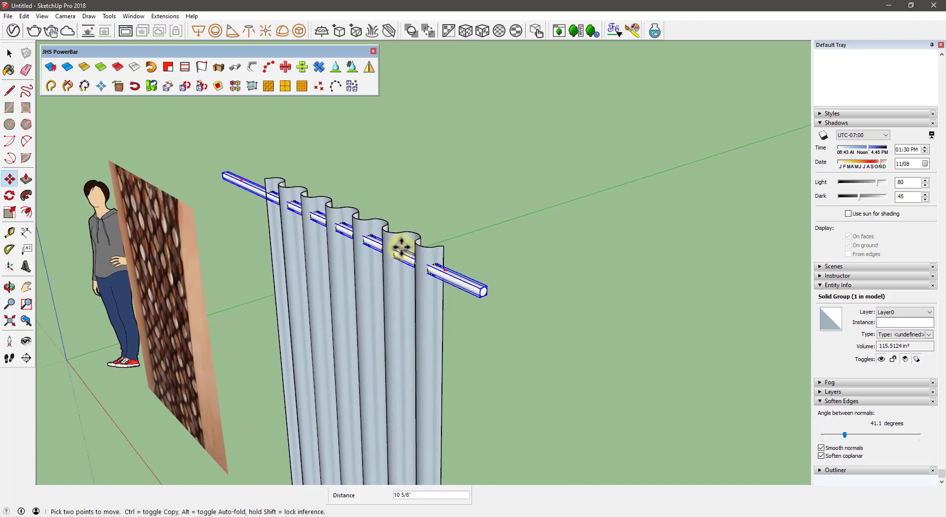
pyautogui.scroll(1, 402, 249)
pyautogui.scroll(1, 401, 252)
pyautogui.scroll(2, 400, 257)
pyautogui.scroll(2, 399, 262)
# Step: Apply Orient Faces to the curtain so all its faces point the same way
pyautogui.moveTo(399, 262)
pyautogui.mouseDown(button='middle')
pyautogui.moveTo(302, 215)
pyautogui.moveTo(306, 237)
pyautogui.moveTo(271, 207)
pyautogui.moveTo(334, 215)
pyautogui.moveTo(249, 271)
pyautogui.moveTo(78, 242)
pyautogui.moveTo(19, 269)
pyautogui.moveTo(20, 338)
pyautogui.moveTo(391, 253)
pyautogui.moveTo(275, 249)
pyautogui.moveTo(536, 299)
pyautogui.moveTo(334, 380)
pyautogui.moveTo(358, 237)
pyautogui.mouseUp(button='middle')
pyautogui.scroll(-3, 274, 247)
pyautogui.scroll(-2, 357, 238)
pyautogui.scroll(-1, 354, 242)
pyautogui.rightClick(350, 251)
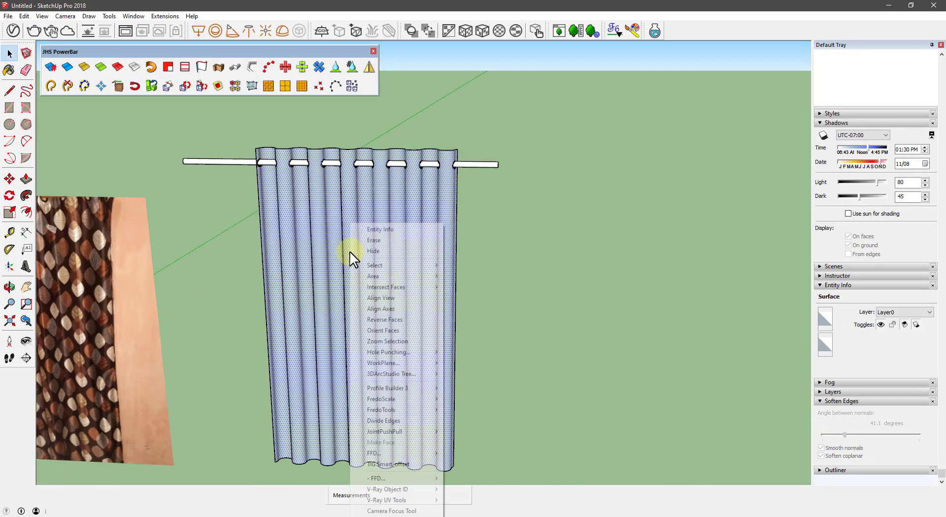
pyautogui.click(388, 324)
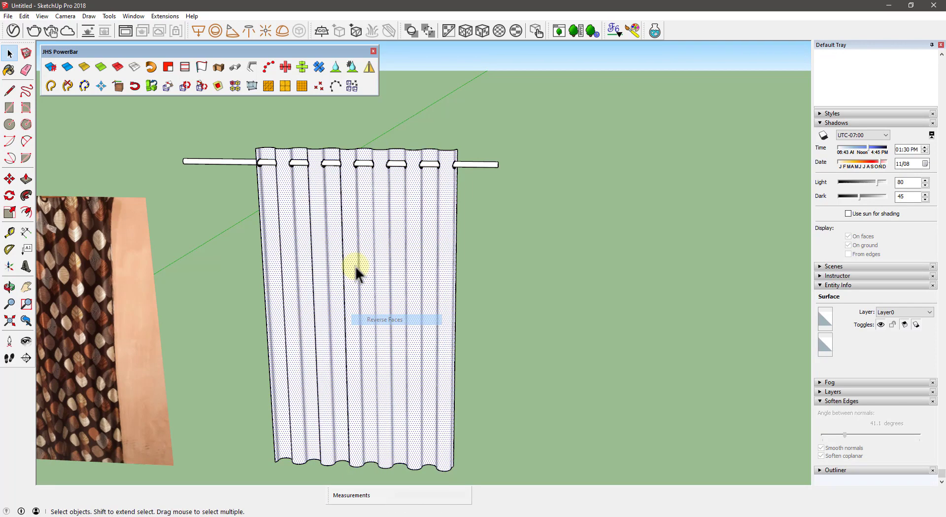
# Step: Nudge the curtain rod along the red axis into its final position
pyautogui.moveTo(356, 266); pyautogui.dragTo(556, 252, button='middle')
pyautogui.moveTo(412, 256); pyautogui.dragTo(543, 152, button='middle')
pyautogui.click(537, 154)
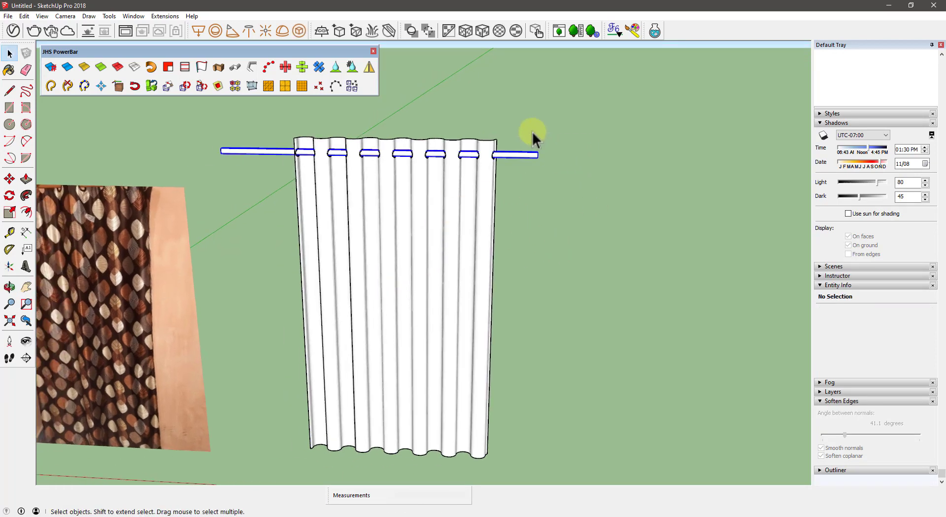
pyautogui.press('m')
pyautogui.click(533, 131)
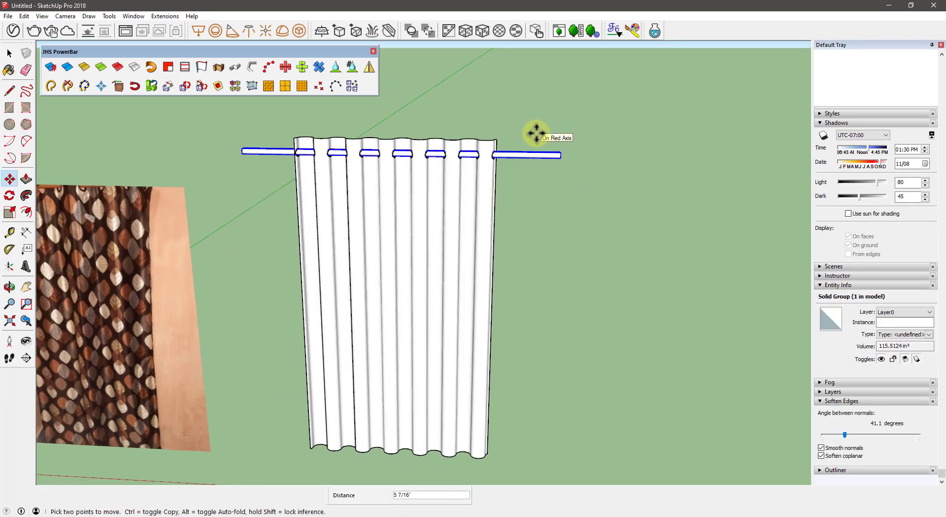
pyautogui.click(519, 153)
pyautogui.press('space')
pyautogui.moveTo(519, 153); pyautogui.dragTo(321, 264, button='middle')
pyautogui.moveTo(194, 275)
pyautogui.mouseDown(button='middle')
pyautogui.moveTo(411, 228)
pyautogui.moveTo(382, 255)
pyautogui.moveTo(416, 256)
pyautogui.moveTo(391, 276)
pyautogui.moveTo(409, 221)
pyautogui.moveTo(355, 273)
pyautogui.mouseUp(button='middle')
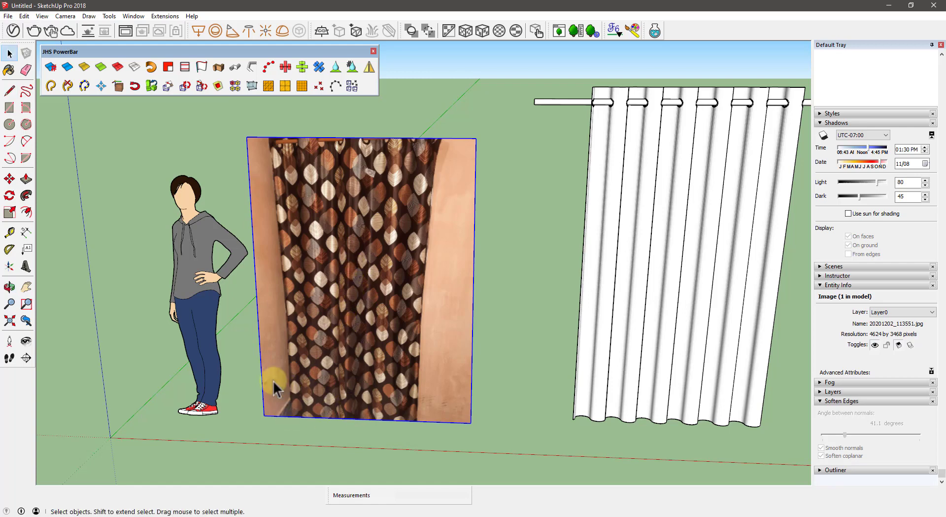
pyautogui.click(8, 16)
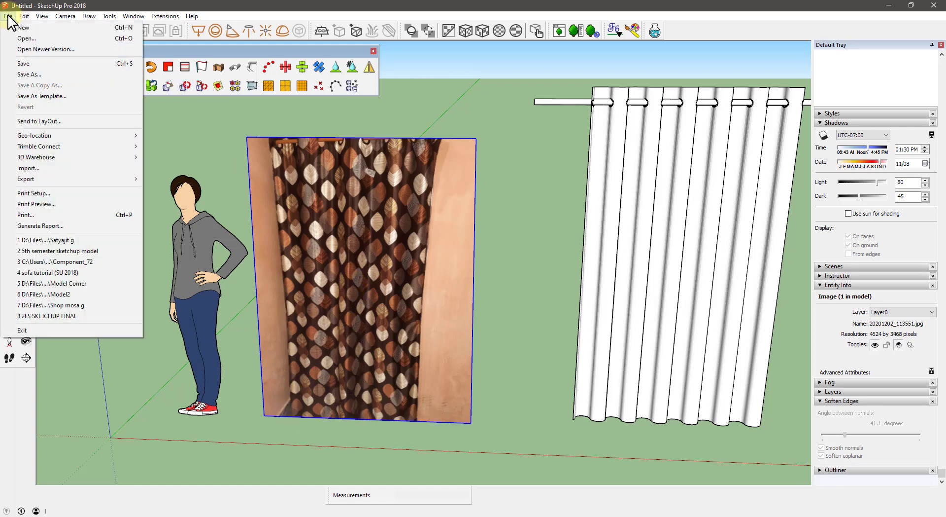
pyautogui.click(45, 168)
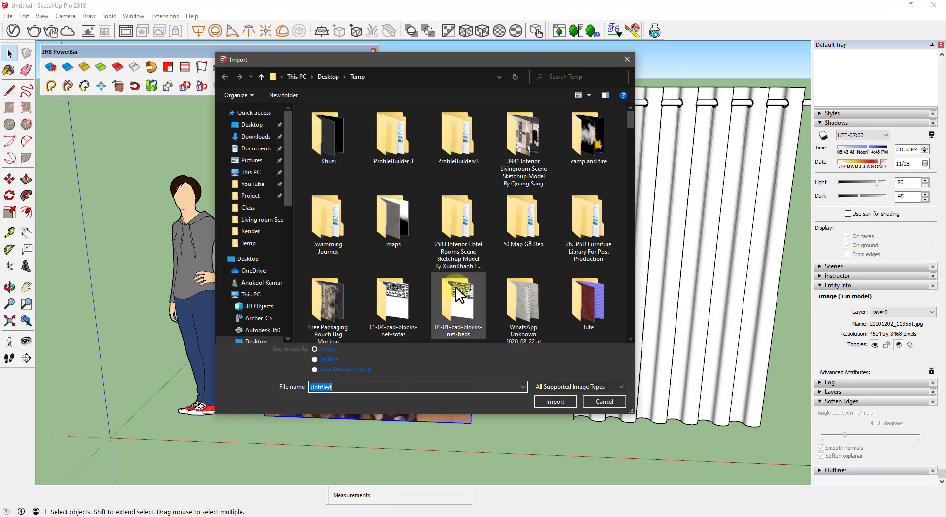
pyautogui.scroll(2, 354, 261)
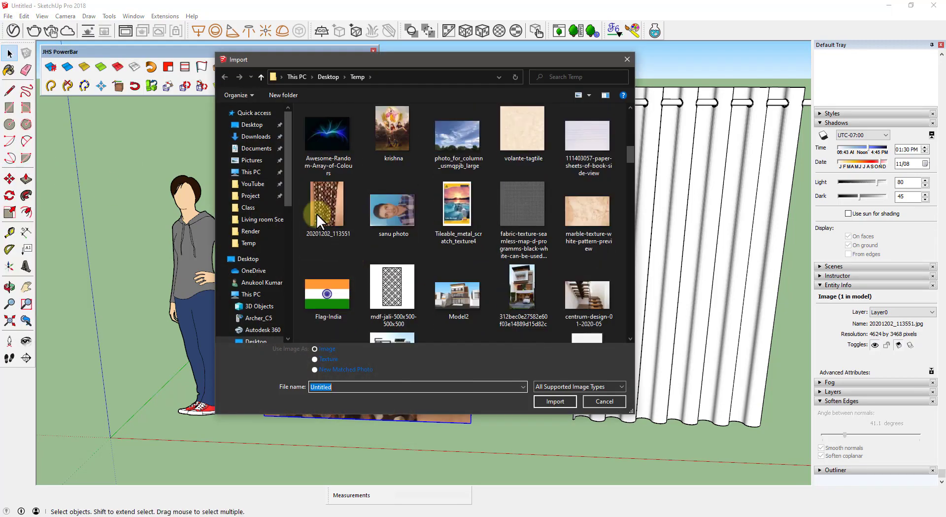
pyautogui.click(321, 206)
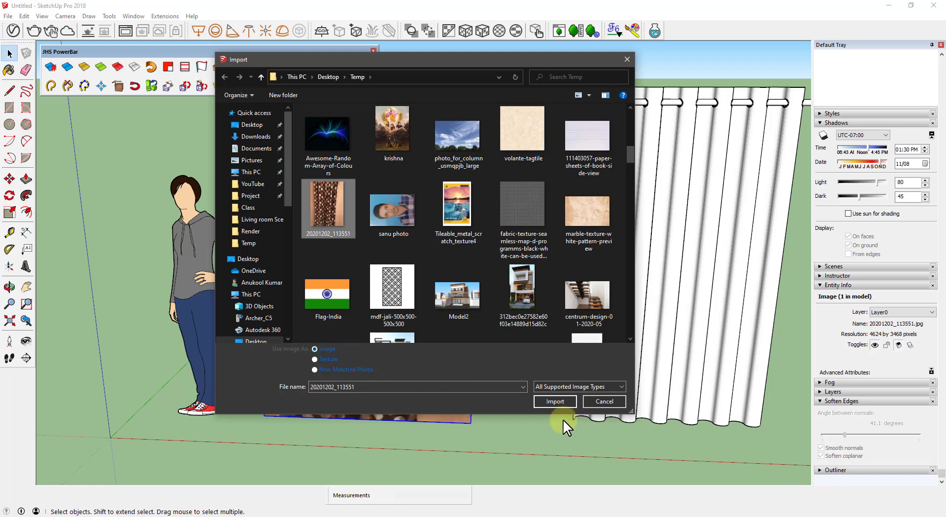
pyautogui.click(592, 402)
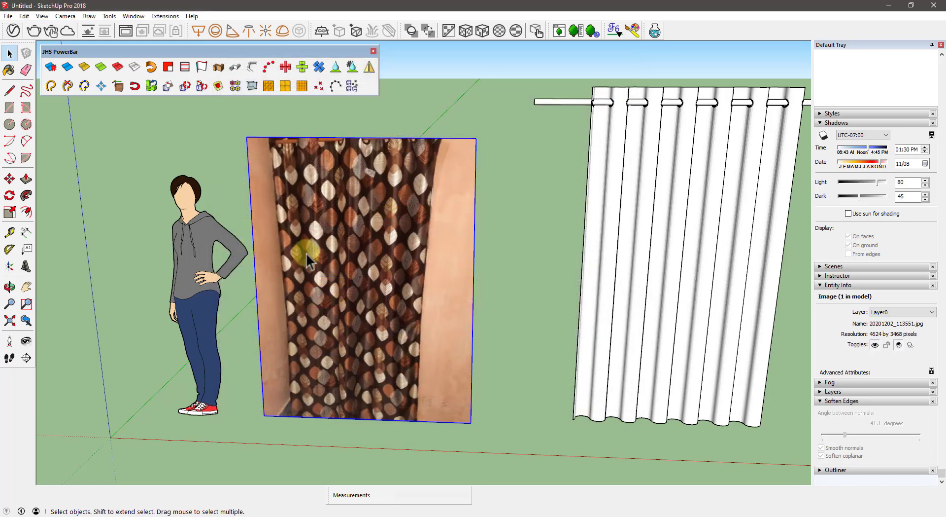
pyautogui.moveTo(332, 239)
pyautogui.mouseDown(button='middle')
pyautogui.moveTo(296, 249)
pyautogui.moveTo(310, 267)
pyautogui.moveTo(325, 331)
pyautogui.moveTo(339, 296)
pyautogui.mouseUp(button='middle')
# Step: Move the 20201202_113551 photo to the left of the pleated curtain
pyautogui.press('m')
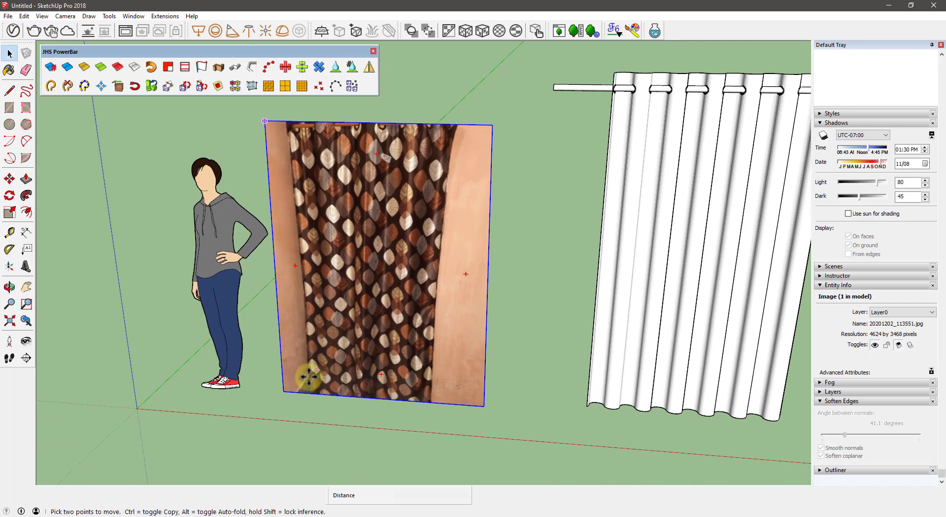
pyautogui.moveTo(284, 390); pyautogui.dragTo(136, 407)
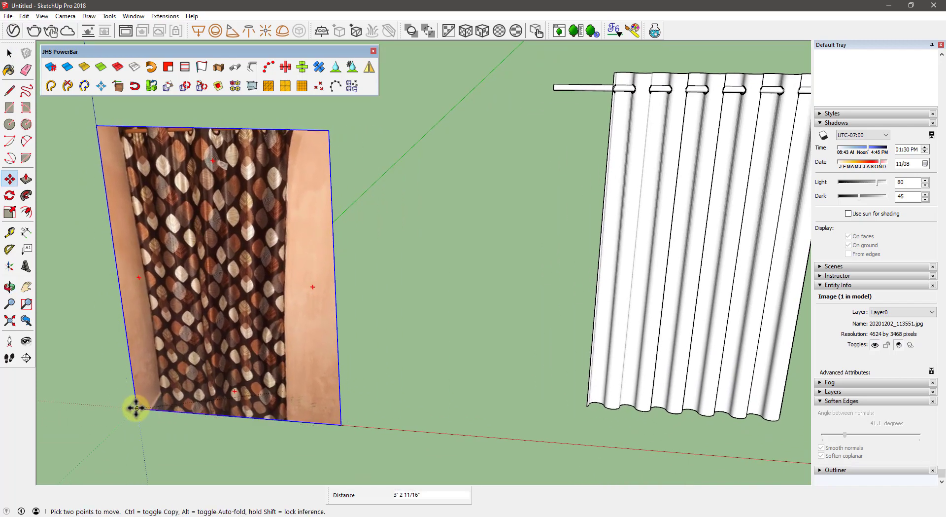
pyautogui.moveTo(200, 361)
pyautogui.mouseDown(button='middle')
pyautogui.moveTo(254, 306)
pyautogui.moveTo(292, 310)
pyautogui.moveTo(264, 310)
pyautogui.mouseUp(button='middle')
pyautogui.press('space')
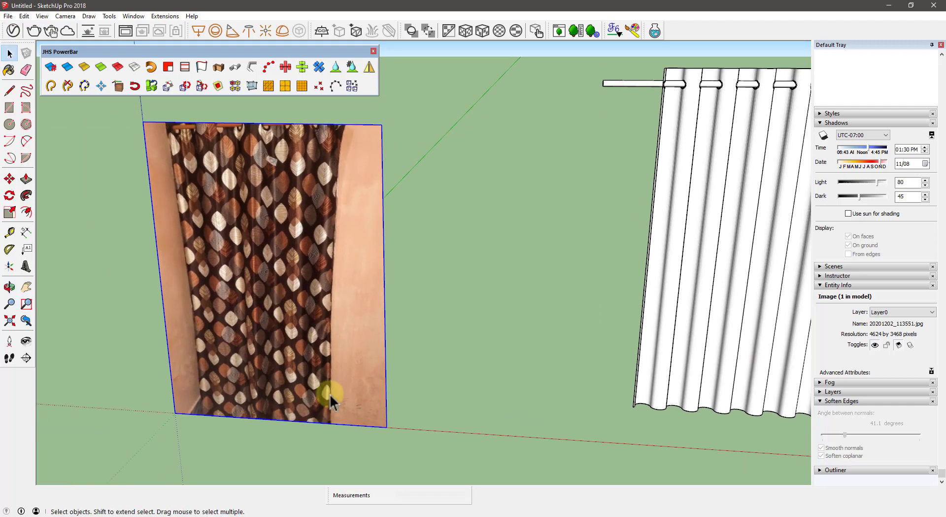
# Step: Draw vertical reference lines marking the curtain's full height beside the photo
pyautogui.press('l')
pyautogui.click(663, 409)
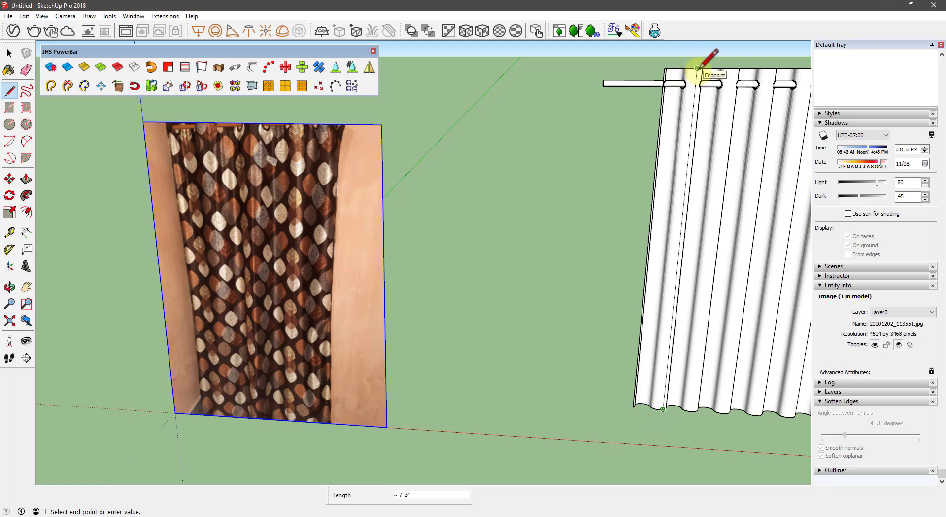
pyautogui.click(697, 68)
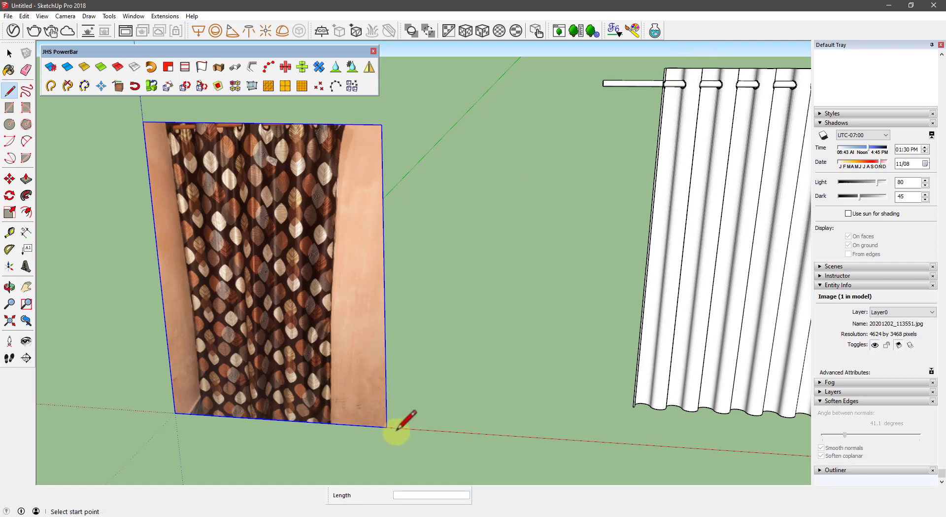
pyautogui.click(383, 106)
pyautogui.write("7'4'")
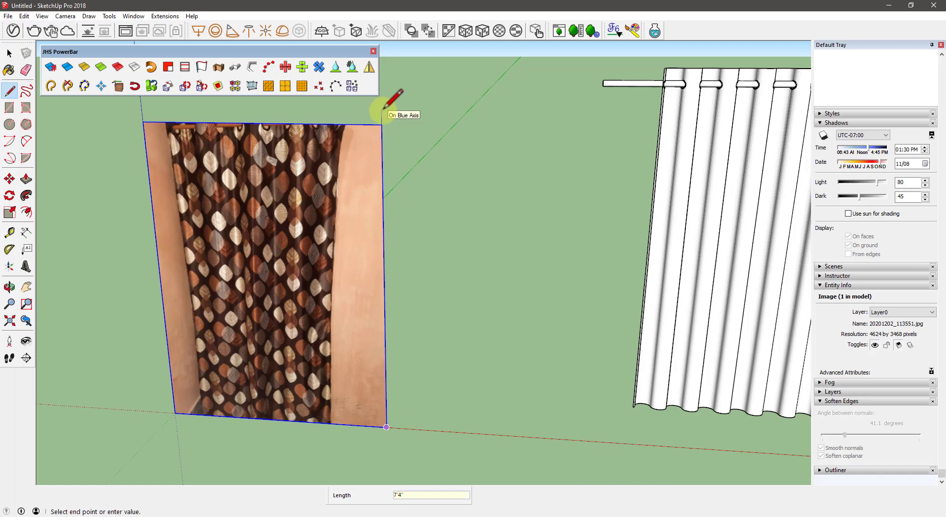
pyautogui.click(384, 107)
pyautogui.moveTo(338, 151)
pyautogui.mouseDown(button='middle')
pyautogui.moveTo(364, 184)
pyautogui.moveTo(343, 207)
pyautogui.mouseUp(button='middle')
# Step: Scale the photo uniformly by 1.19 from its top corner to reach the reference line
pyautogui.press('s')
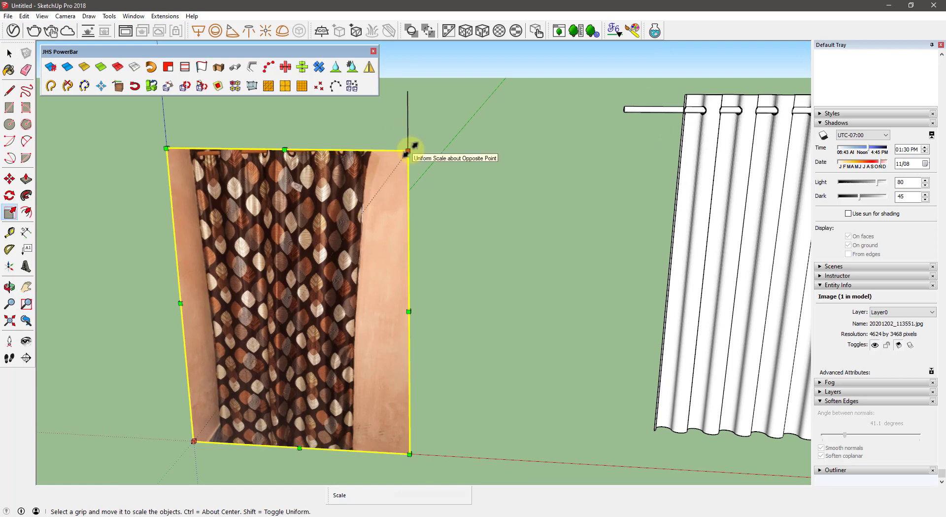
pyautogui.moveTo(413, 145); pyautogui.dragTo(474, 94)
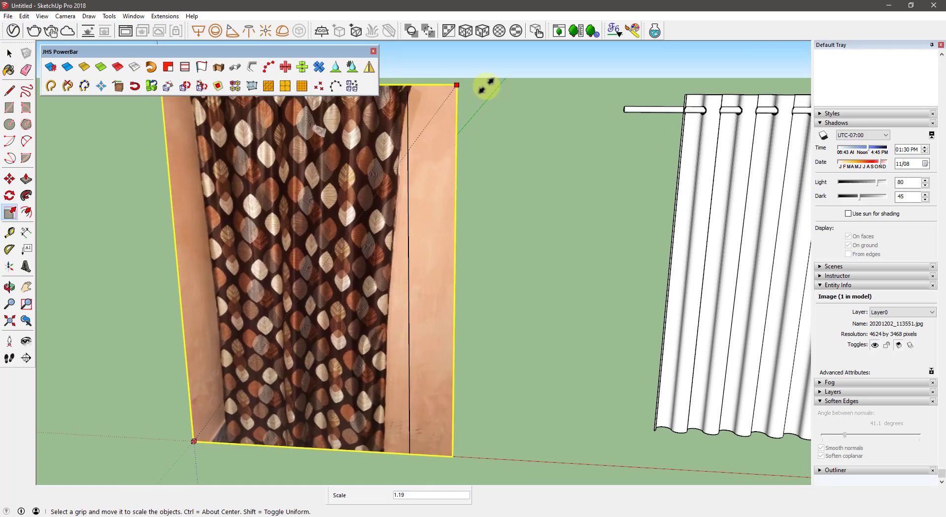
pyautogui.moveTo(485, 86); pyautogui.dragTo(479, 88)
pyautogui.press('space')
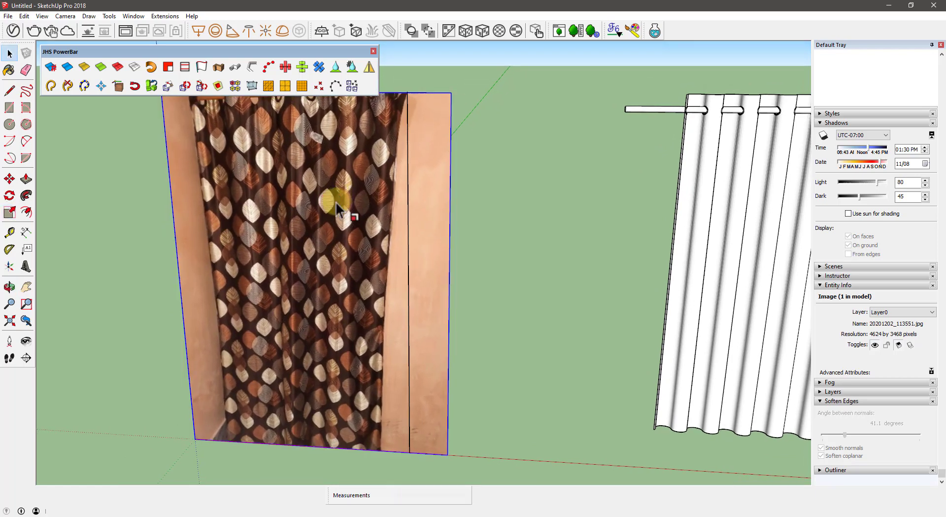
pyautogui.rightClick(336, 201)
pyautogui.click(407, 143)
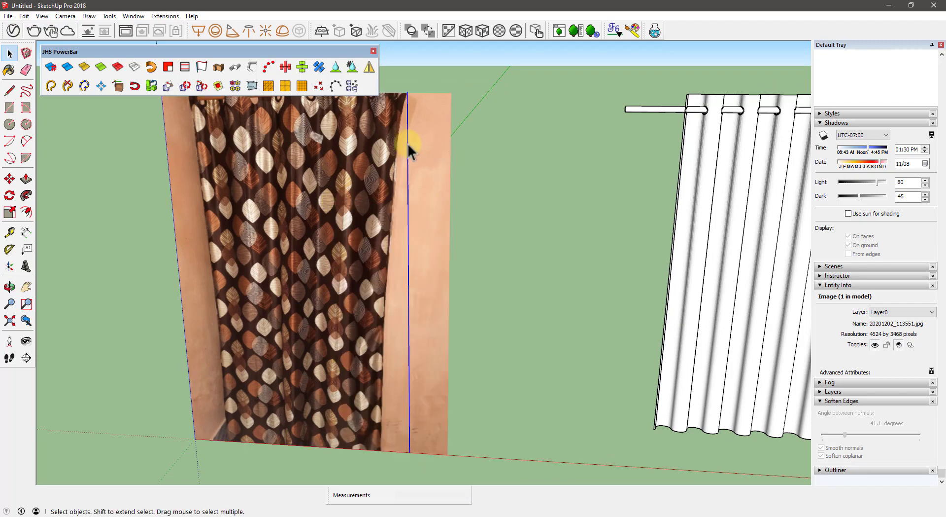
pyautogui.click(407, 143)
pyautogui.moveTo(407, 143); pyautogui.dragTo(398, 175, button='middle')
# Step: Select the 20201202_113551 photo, cancelling an accidental image export along the way
pyautogui.click(344, 161)
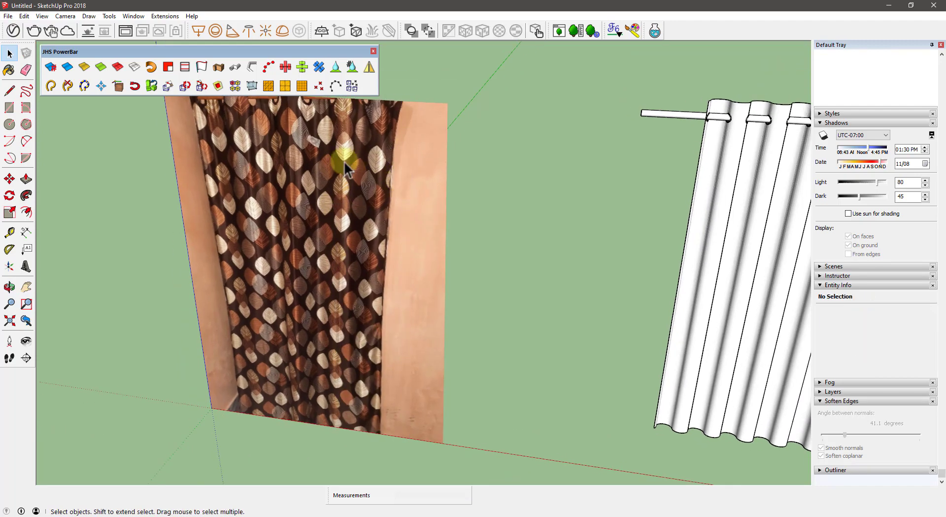
pyautogui.moveTo(344, 161)
pyautogui.mouseDown(button='middle')
pyautogui.moveTo(317, 196)
pyautogui.moveTo(376, 183)
pyautogui.moveTo(395, 196)
pyautogui.moveTo(389, 186)
pyautogui.mouseUp(button='middle')
pyautogui.rightClick(392, 184)
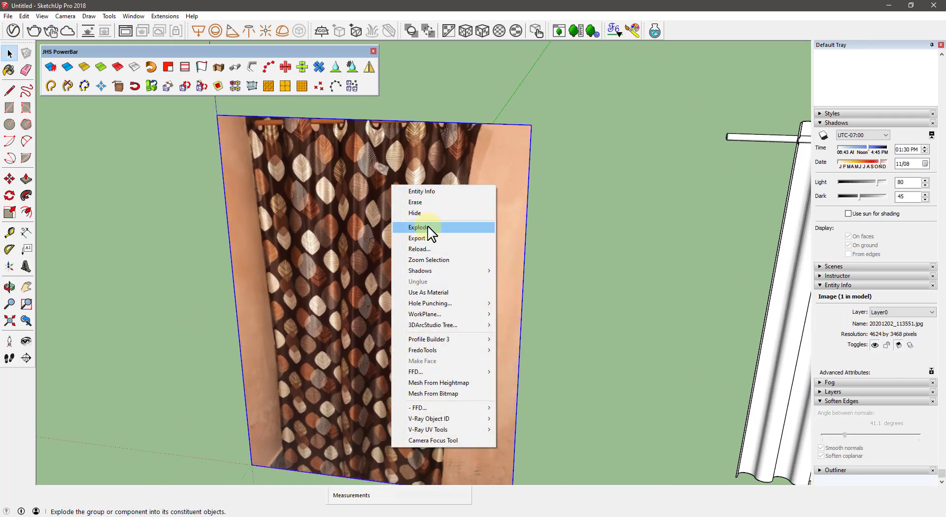
pyautogui.click(354, 208)
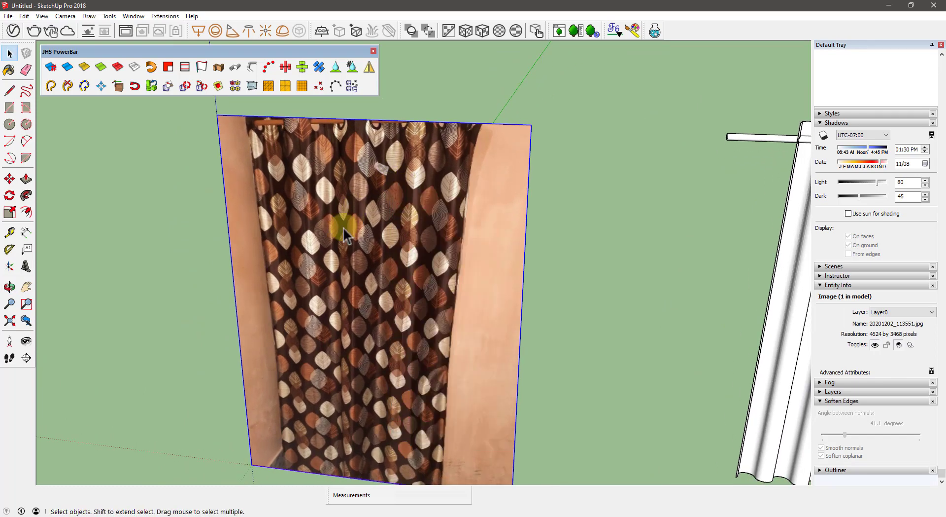
pyautogui.moveTo(343, 227)
pyautogui.mouseDown(button='middle')
pyautogui.moveTo(351, 219)
pyautogui.moveTo(334, 197)
pyautogui.moveTo(357, 195)
pyautogui.mouseUp(button='middle')
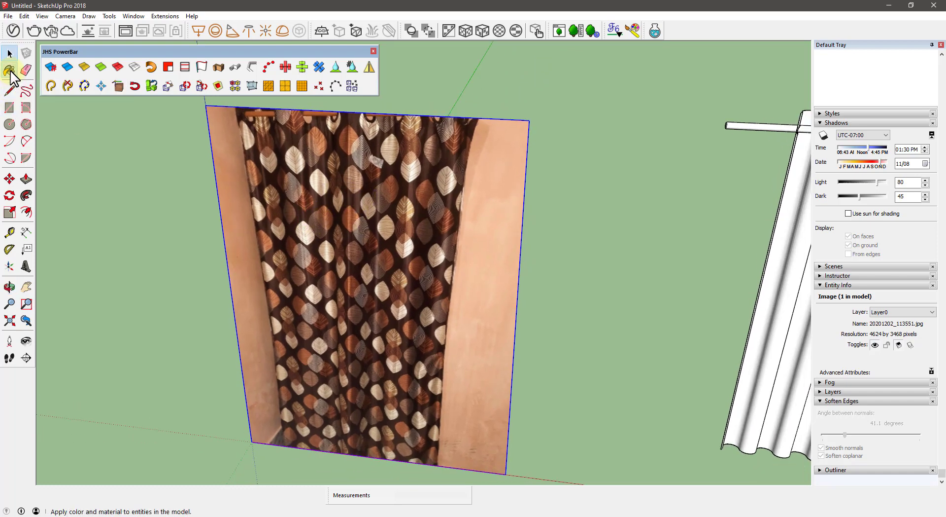
pyautogui.click(9, 70)
pyautogui.press('alt')
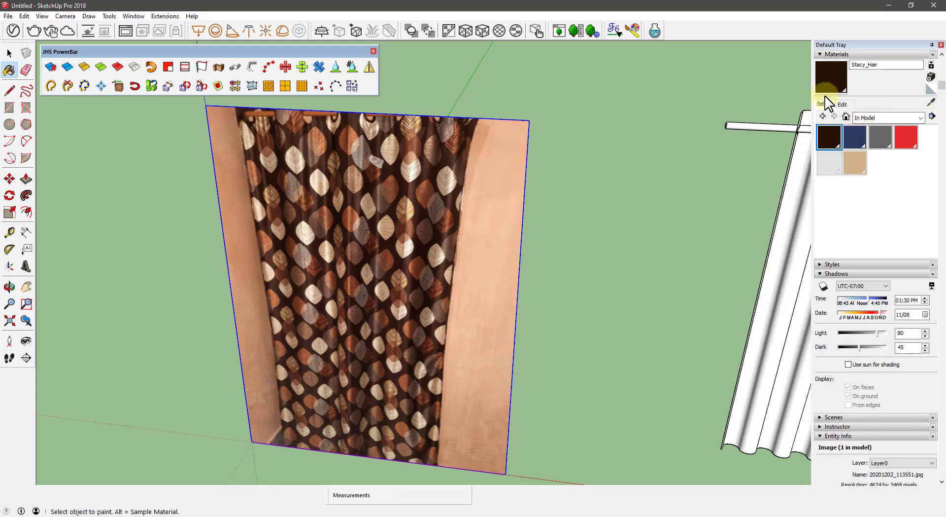
pyautogui.moveTo(433, 159)
pyautogui.mouseDown(button='middle')
pyautogui.moveTo(419, 192)
pyautogui.moveTo(370, 210)
pyautogui.mouseUp(button='middle')
pyautogui.press('space')
pyautogui.rightClick(370, 217)
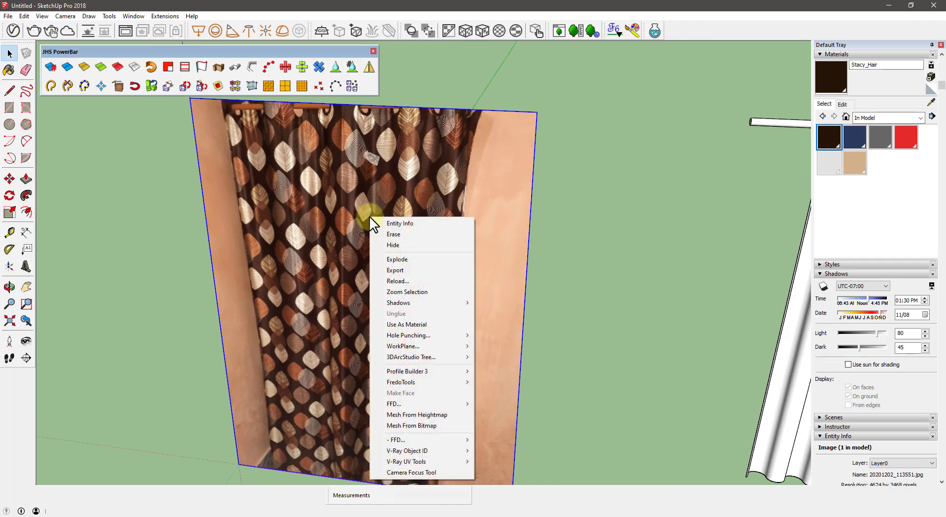
pyautogui.click(404, 270)
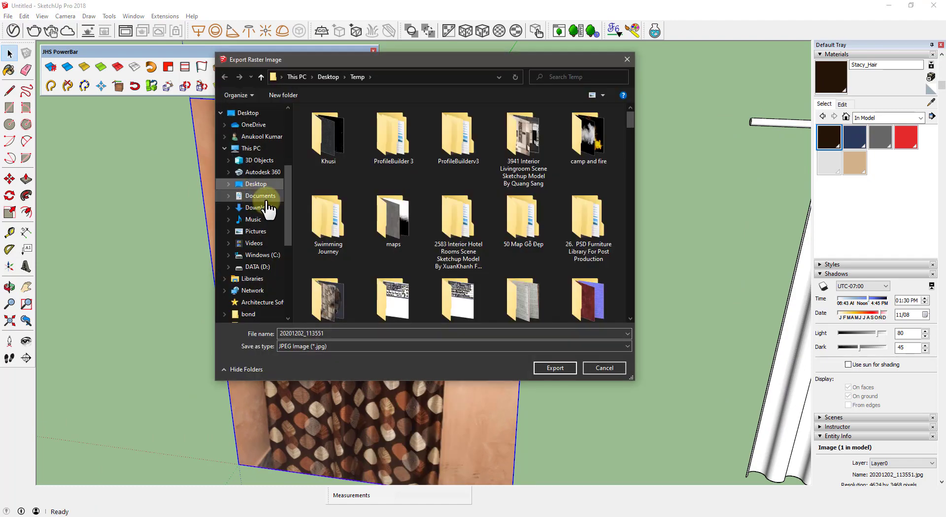
pyautogui.click(622, 371)
# Step: Explode the photo into a textured face and sample its texture as the paint material
pyautogui.rightClick(404, 243)
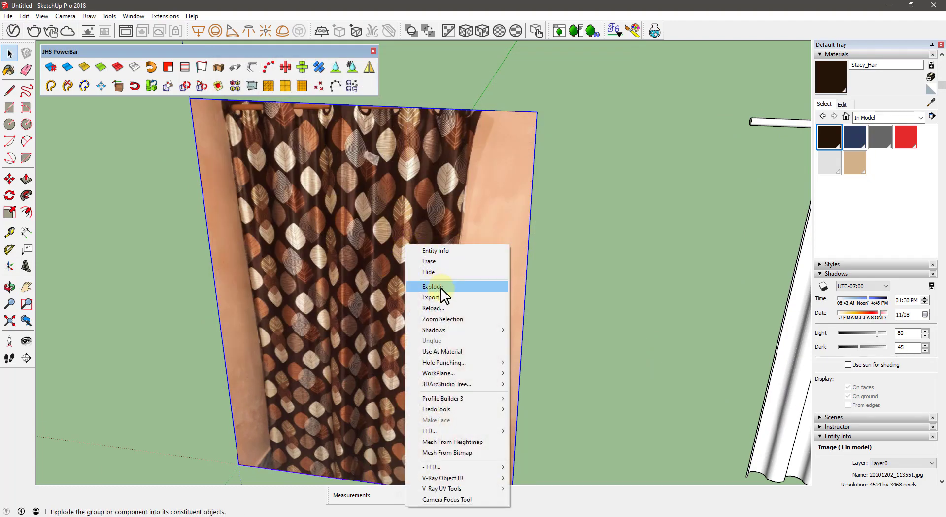
pyautogui.click(433, 286)
pyautogui.press('o')
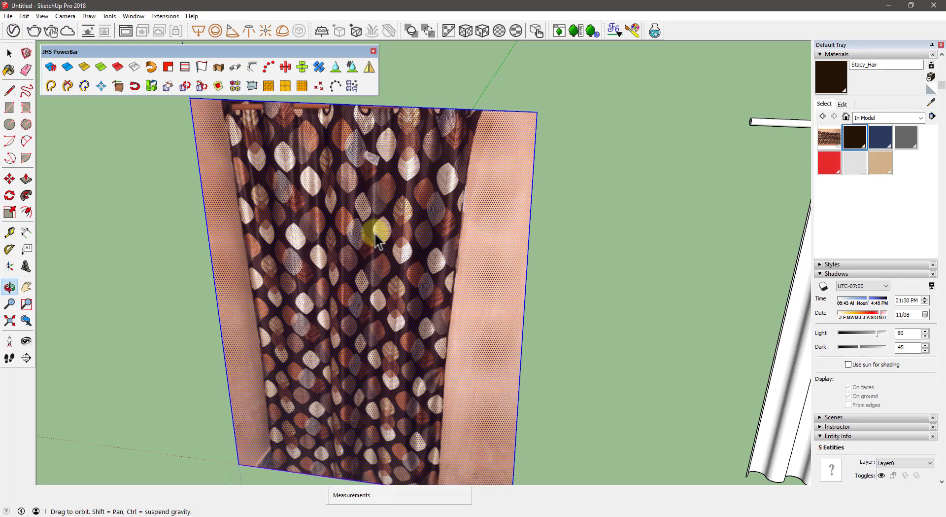
pyautogui.keyDown('alt'); pyautogui.click(370, 230); pyautogui.keyUp('alt')
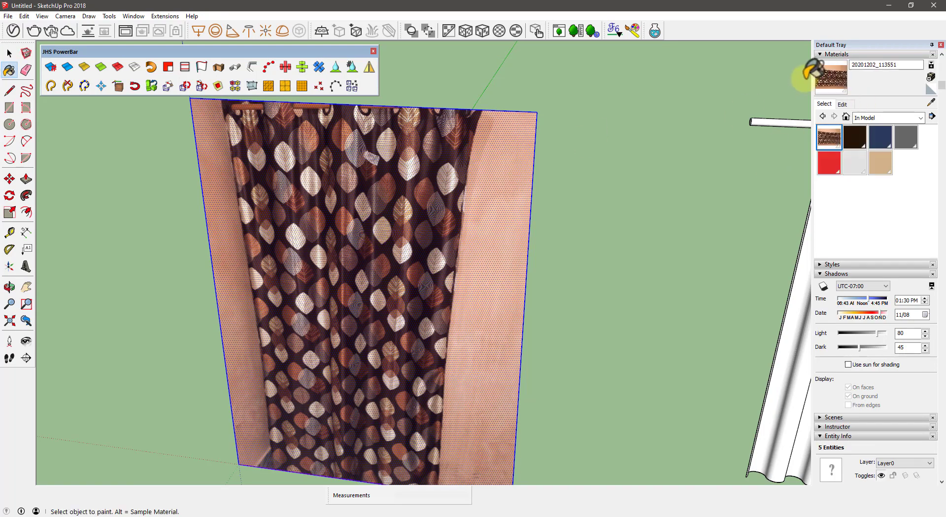
# Step: Lower the photo face's top edge to cut away the wall above the fabric
pyautogui.moveTo(473, 219)
pyautogui.mouseDown(button='middle')
pyautogui.moveTo(316, 180)
pyautogui.moveTo(345, 163)
pyautogui.mouseUp(button='middle')
pyautogui.press('space')
pyautogui.press('Escape')
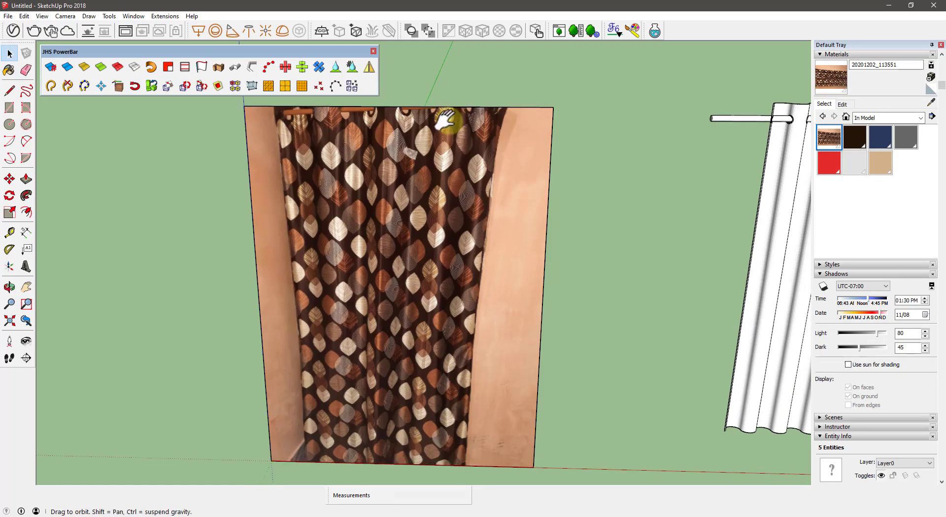
pyautogui.moveTo(452, 105); pyautogui.dragTo(453, 120, button='middle')
pyautogui.moveTo(513, 141); pyautogui.dragTo(422, 153, button='middle')
pyautogui.press('m')
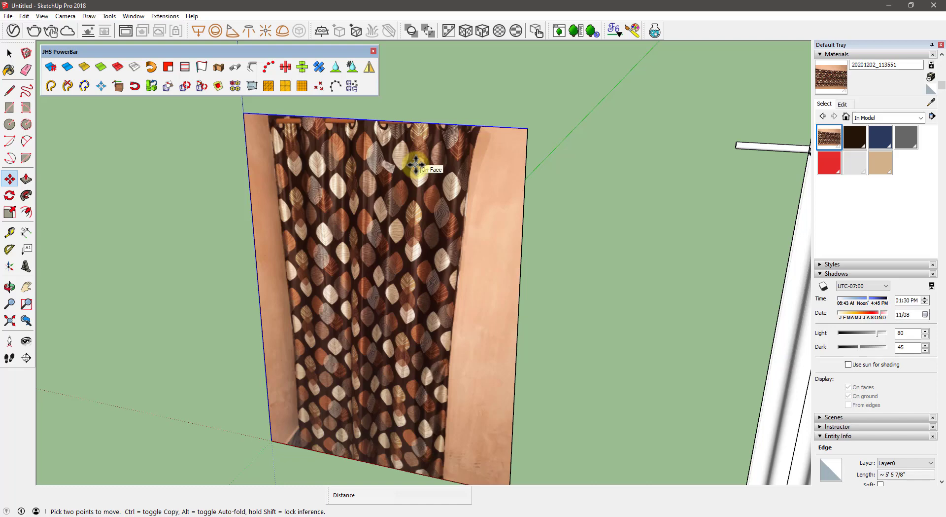
pyautogui.moveTo(415, 164); pyautogui.dragTo(413, 176)
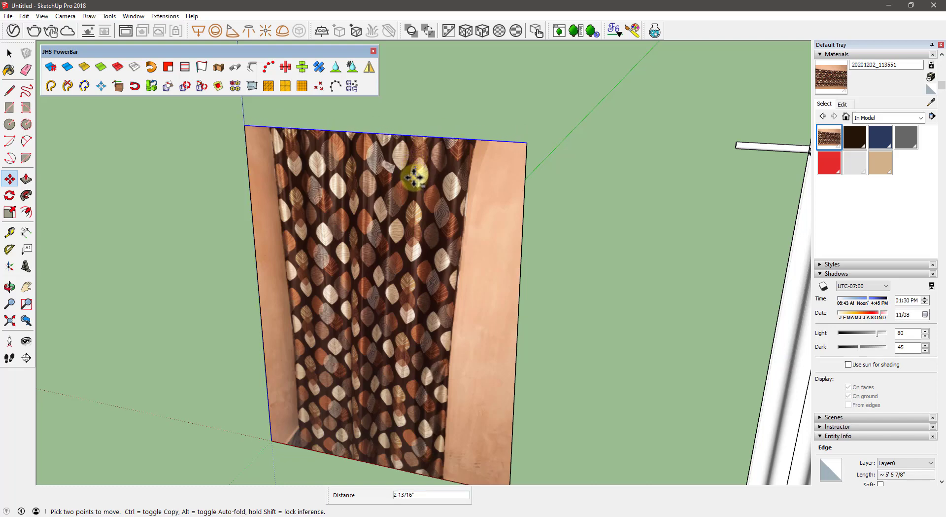
pyautogui.press('space')
# Step: Slide the right and left edges in to the fabric boundary, then select the trimmed face
pyautogui.click(525, 209)
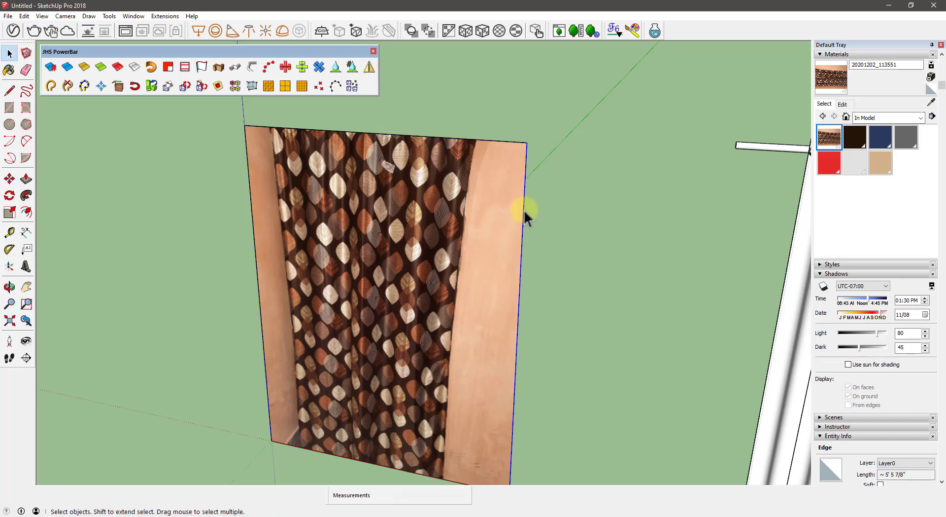
pyautogui.press('m')
pyautogui.moveTo(495, 209); pyautogui.dragTo(418, 197)
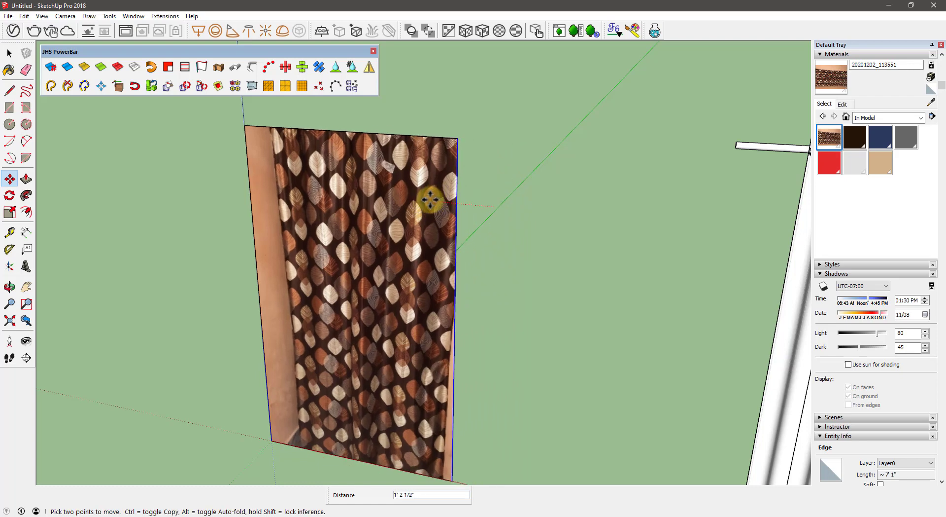
pyautogui.moveTo(375, 205); pyautogui.dragTo(233, 202, button='middle')
pyautogui.press('space')
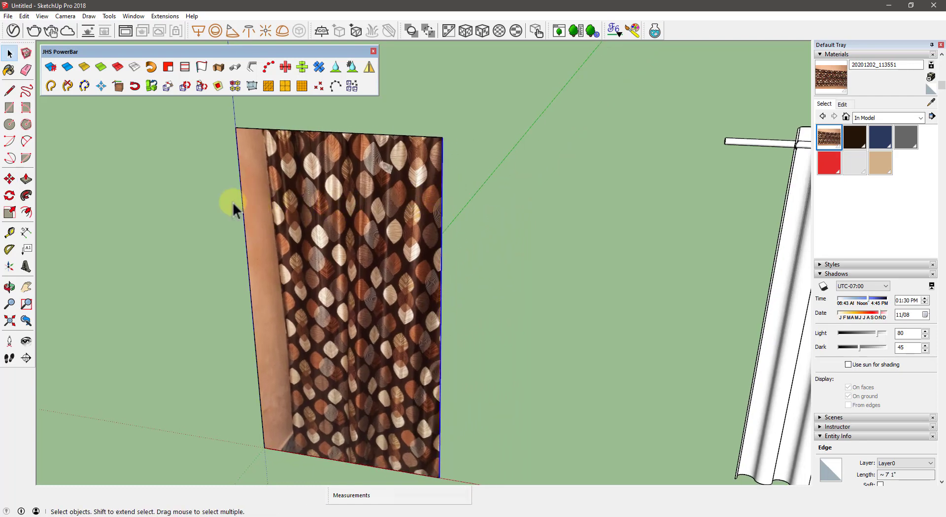
pyautogui.click(244, 200)
pyautogui.press('m')
pyautogui.moveTo(285, 201); pyautogui.dragTo(321, 200)
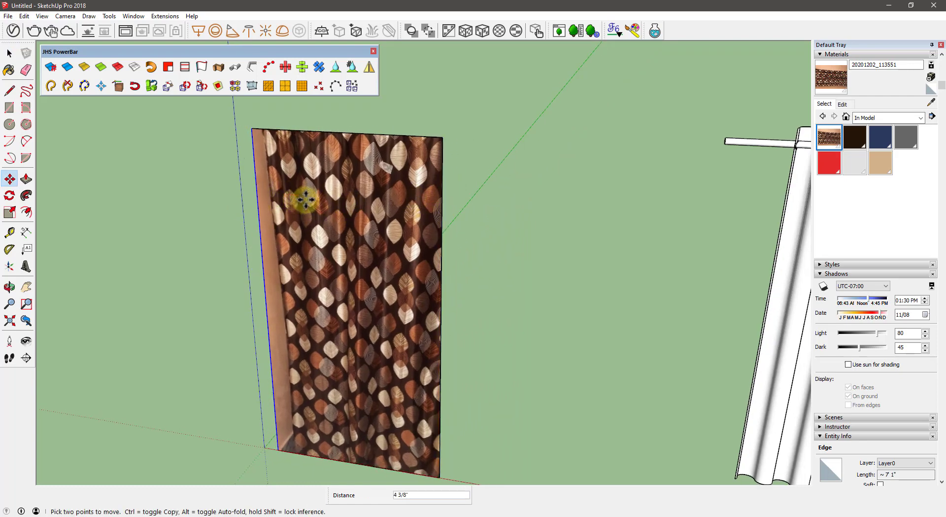
pyautogui.moveTo(317, 211)
pyautogui.mouseDown(button='middle')
pyautogui.moveTo(387, 205)
pyautogui.moveTo(455, 168)
pyautogui.moveTo(441, 166)
pyautogui.moveTo(450, 173)
pyautogui.moveTo(370, 173)
pyautogui.moveTo(826, 202)
pyautogui.mouseUp(button='middle')
pyautogui.press('space')
pyautogui.click(382, 211)
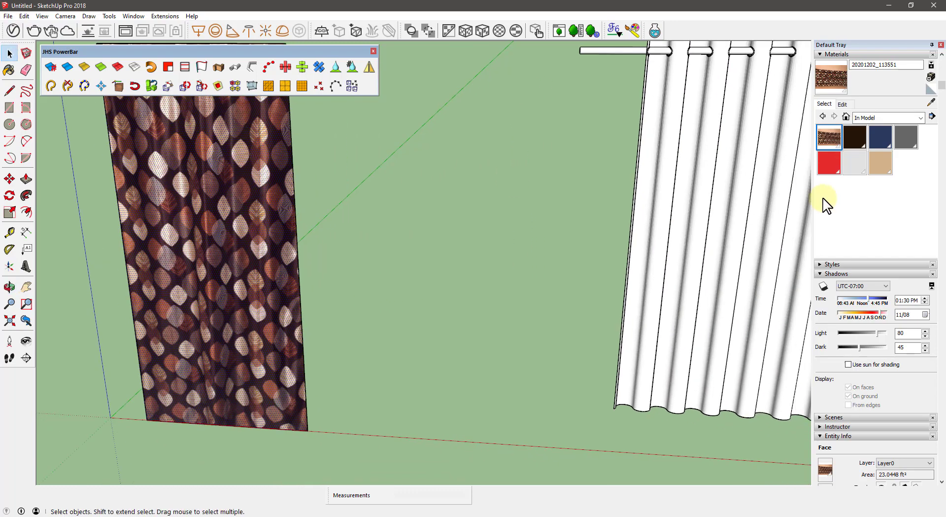
# Step: Shift the leaf texture down on the panel and switch to free texture pins
pyautogui.moveTo(275, 167)
pyautogui.mouseDown(button='middle')
pyautogui.moveTo(422, 205)
pyautogui.moveTo(409, 178)
pyautogui.mouseUp(button='middle')
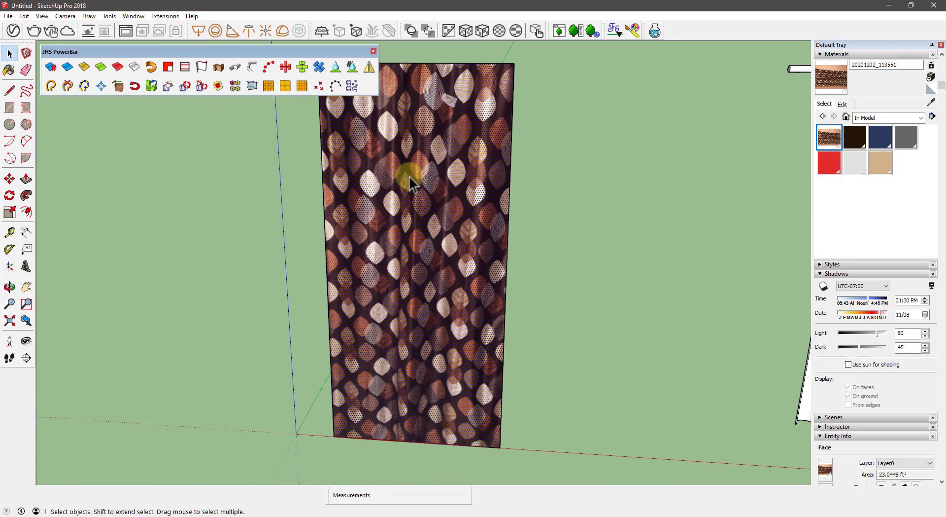
pyautogui.rightClick(409, 176)
pyautogui.moveTo(436, 305)
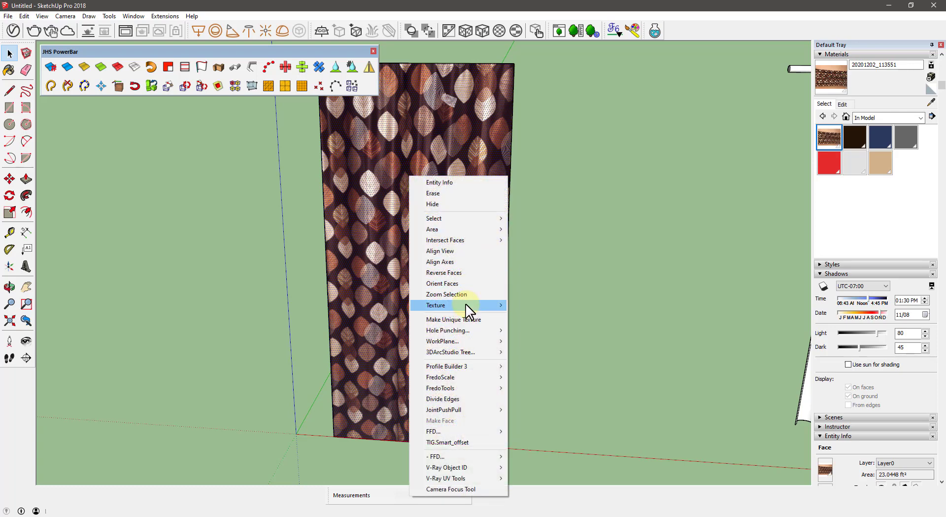
pyautogui.click(375, 132)
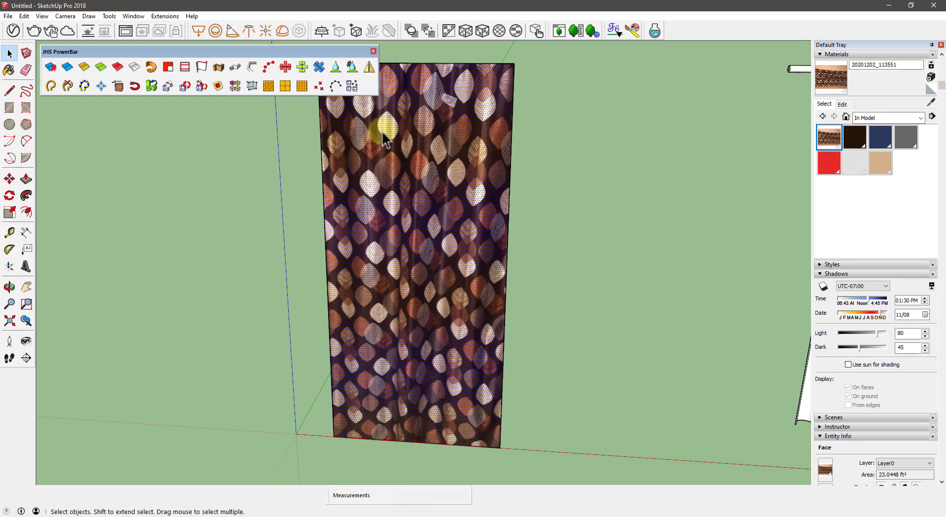
pyautogui.rightClick(410, 150)
pyautogui.moveTo(444, 279)
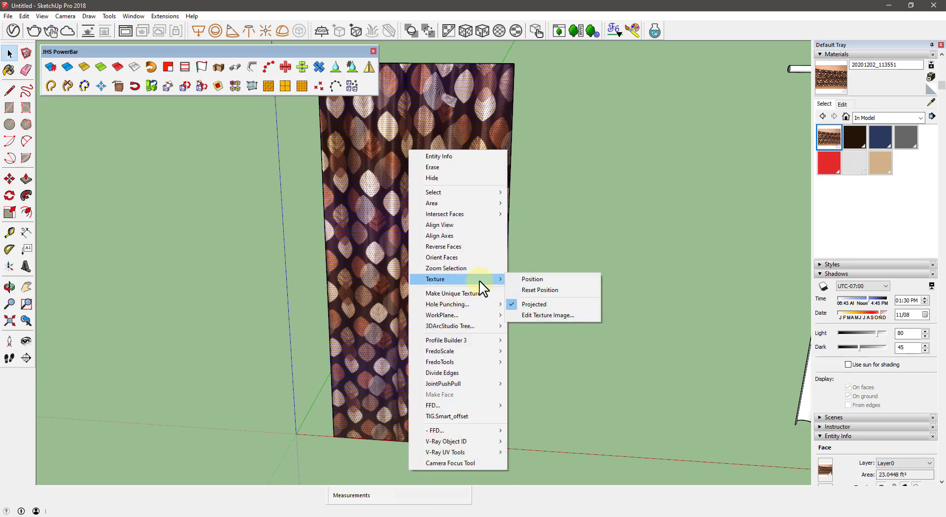
pyautogui.click(548, 280)
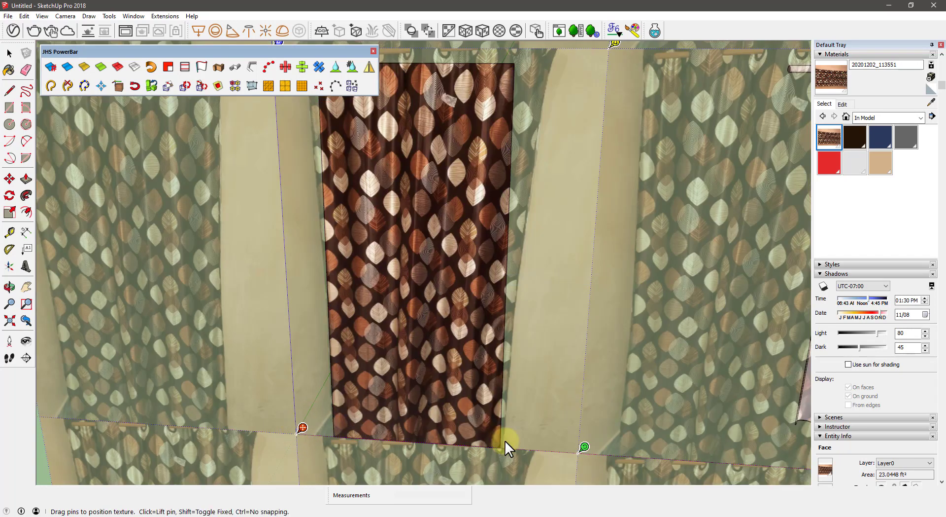
pyautogui.moveTo(438, 178); pyautogui.dragTo(442, 207)
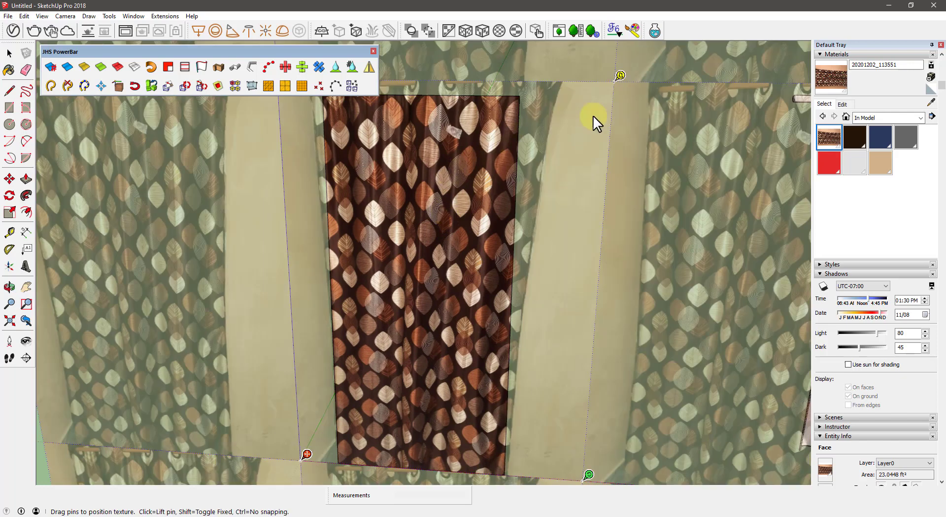
pyautogui.rightClick(387, 314)
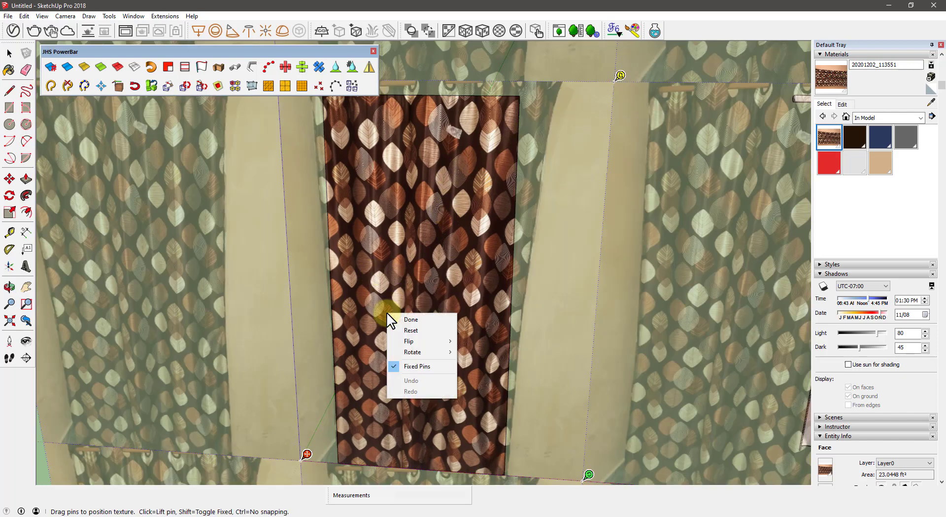
pyautogui.click(433, 367)
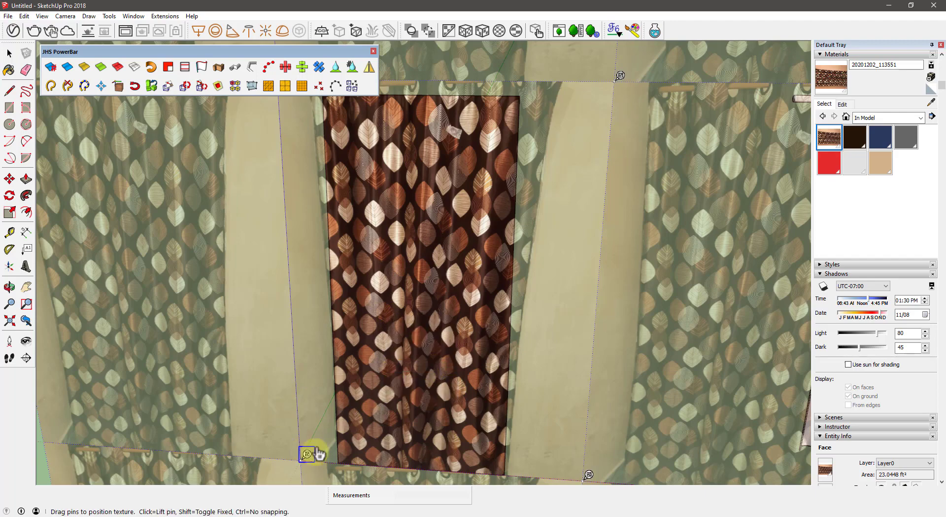
pyautogui.moveTo(306, 458); pyautogui.dragTo(321, 457)
# Step: Narrow the texture, pin it to the panel's top-left corner, fix the pins and finish
pyautogui.keyDown('shift'); pyautogui.moveTo(426, 425); pyautogui.dragTo(426, 352, button='middle'); pyautogui.keyUp('shift')
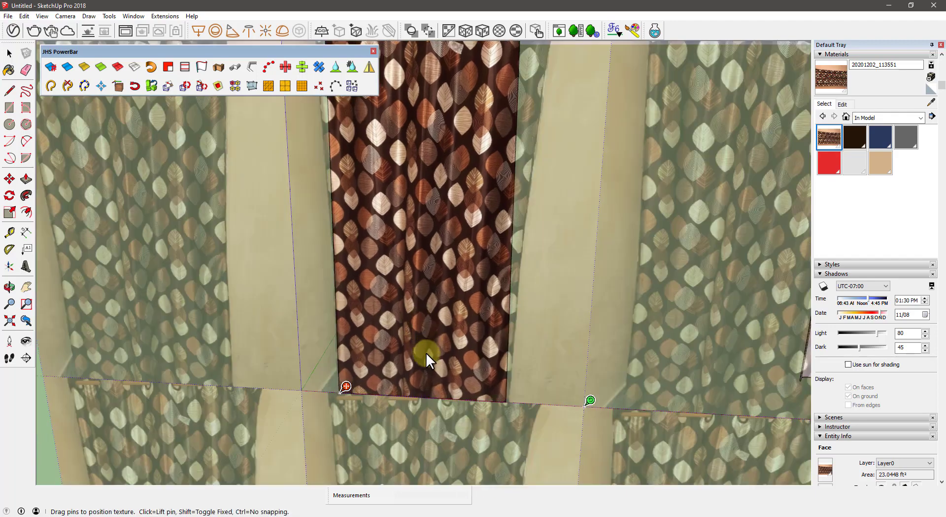
pyautogui.rightClick(372, 338)
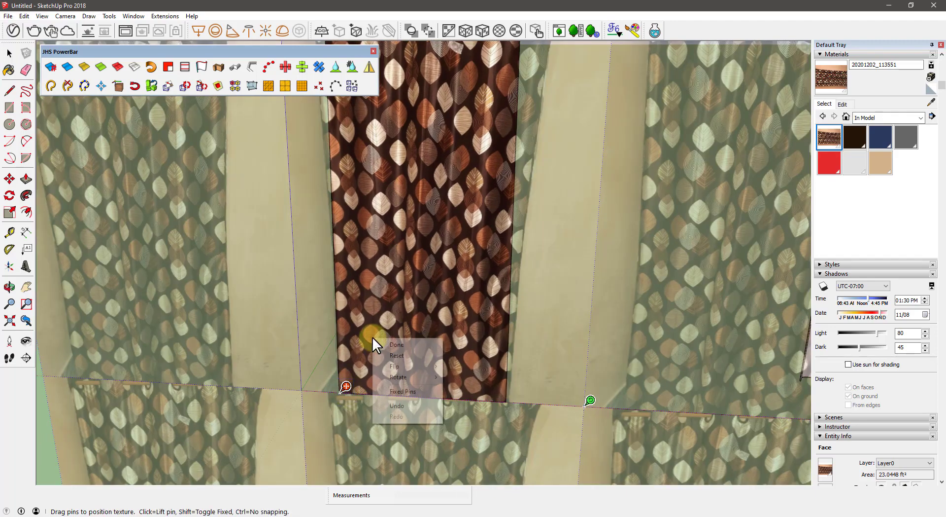
pyautogui.click(396, 393)
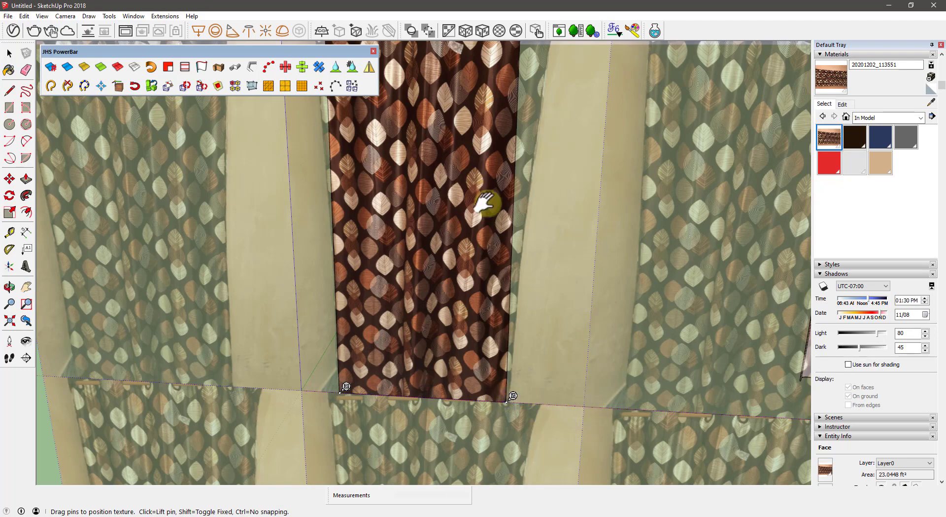
pyautogui.keyDown('shift'); pyautogui.moveTo(486, 205); pyautogui.dragTo(470, 360, button='middle'); pyautogui.keyUp('shift')
pyautogui.rightClick(585, 188)
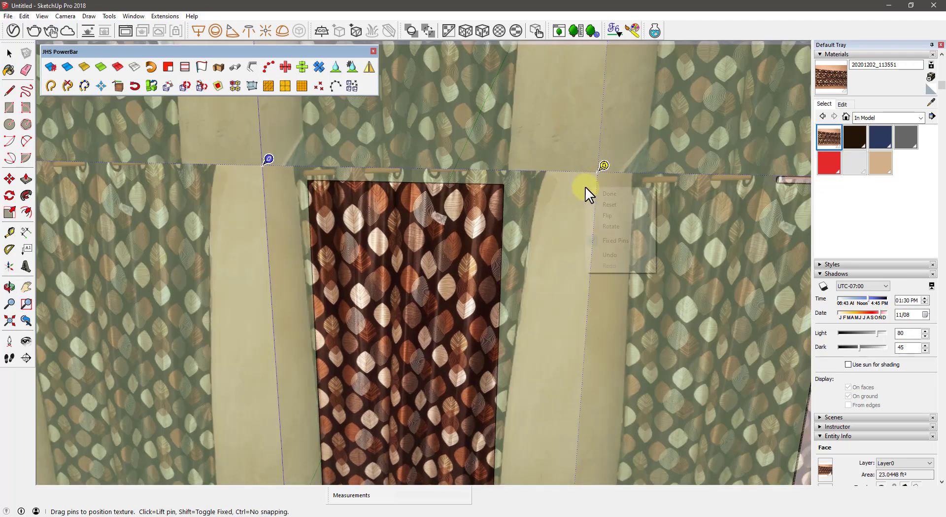
pyautogui.click(608, 240)
pyautogui.moveTo(602, 165); pyautogui.dragTo(508, 171)
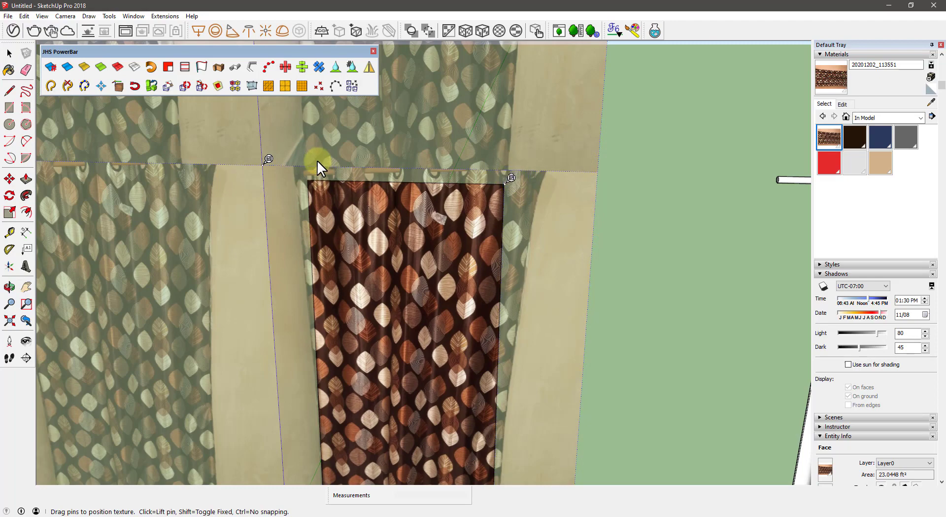
pyautogui.moveTo(268, 160); pyautogui.dragTo(311, 175)
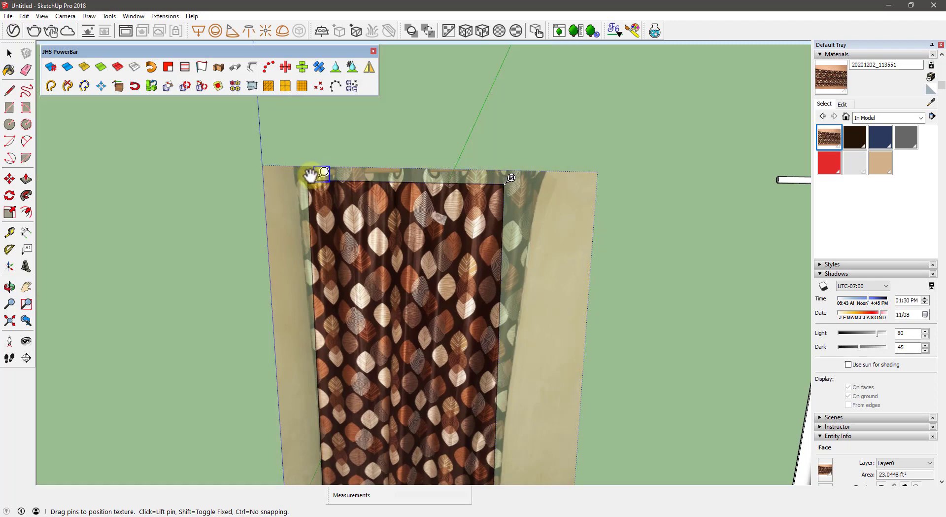
pyautogui.rightClick(353, 217)
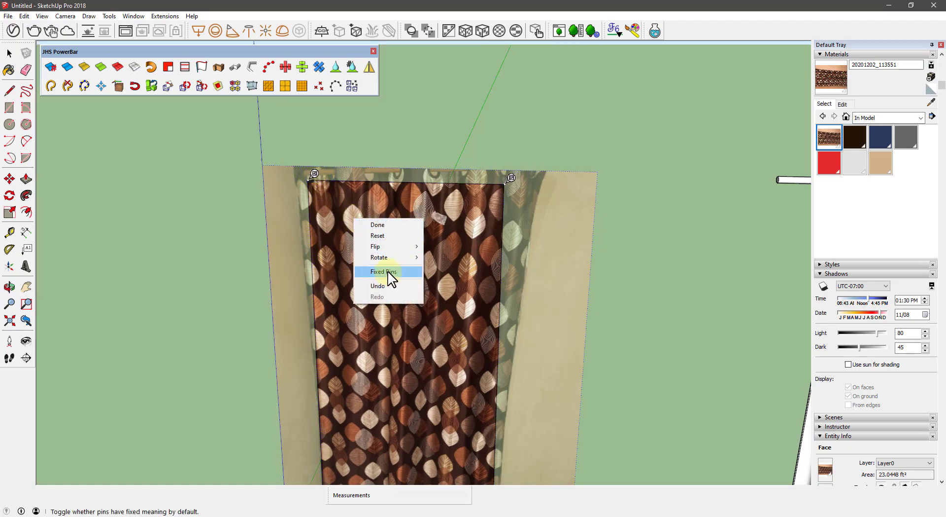
pyautogui.click(387, 270)
pyautogui.rightClick(383, 262)
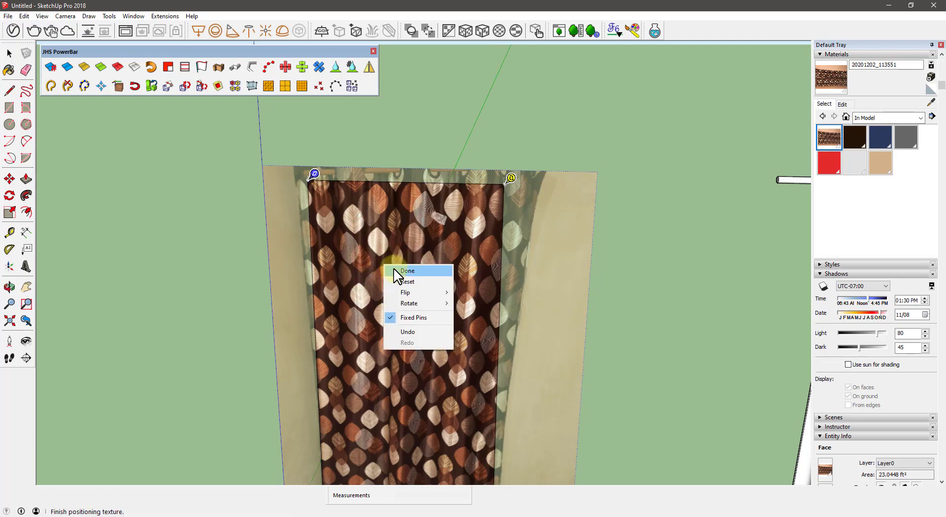
pyautogui.click(393, 270)
pyautogui.keyDown('shift'); pyautogui.moveTo(393, 269); pyautogui.dragTo(392, 180, button='middle'); pyautogui.keyUp('shift')
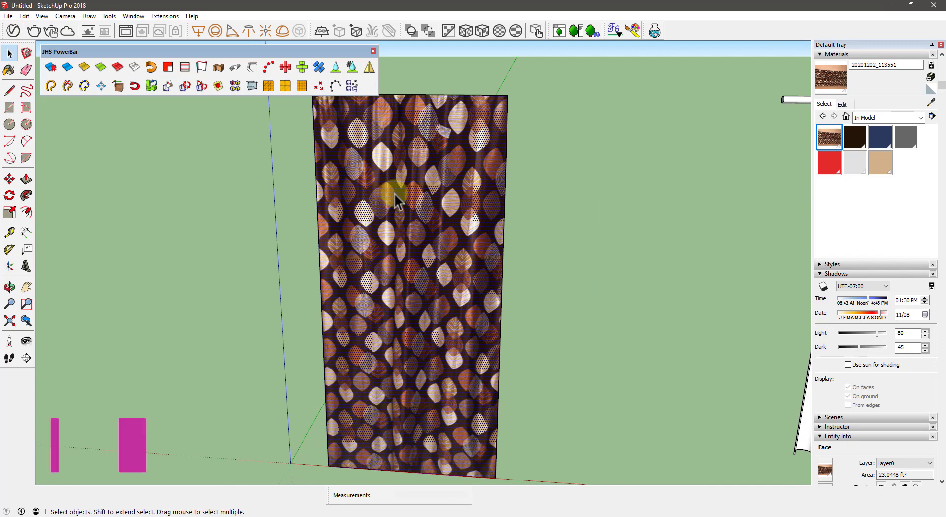
# Step: Make the panel's texture unique as 20201202_113551#1 and pick it from the In Model materials
pyautogui.rightClick(395, 193)
pyautogui.moveTo(421, 322)
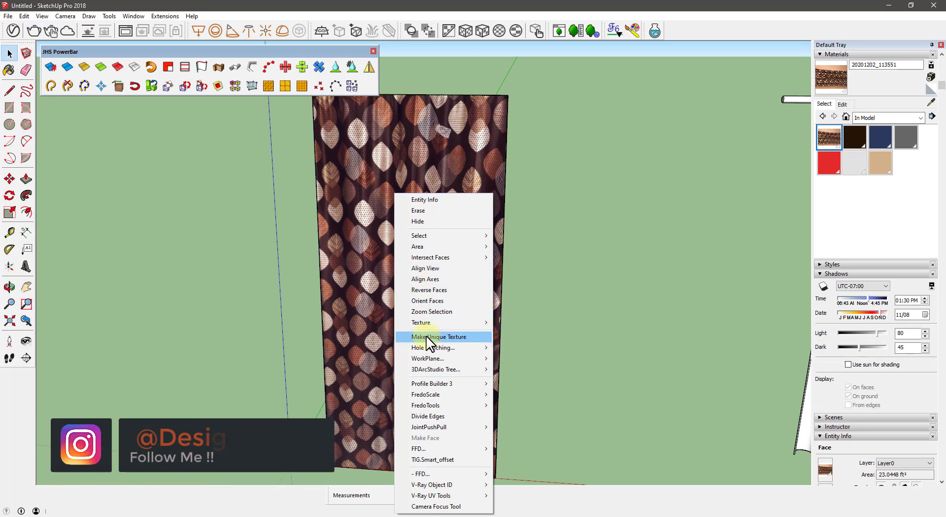
pyautogui.click(438, 335)
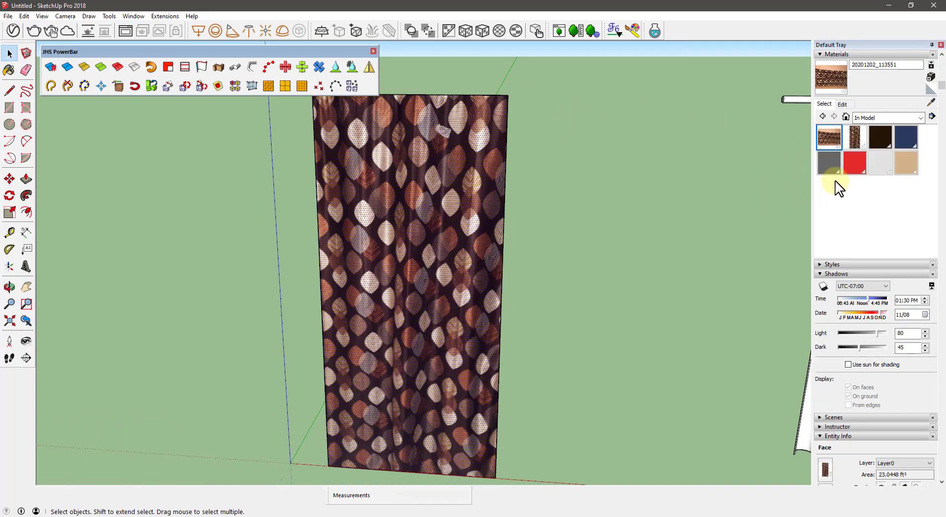
pyautogui.click(870, 117)
pyautogui.click(871, 128)
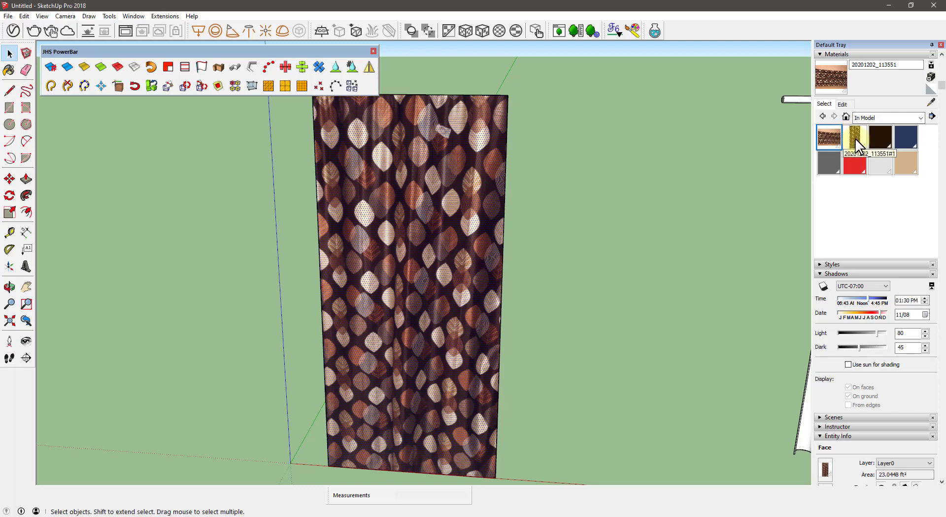
pyautogui.click(855, 137)
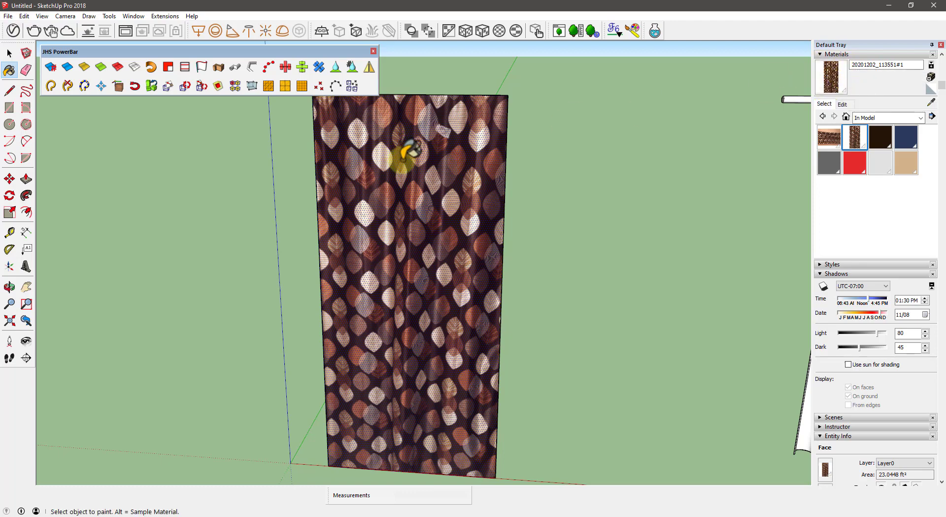
pyautogui.scroll(-3, 404, 153)
# Step: Move the leaf-textured panel over beside the pleated curtain
pyautogui.scroll(-2, 335, 173)
pyautogui.press('space')
pyautogui.click(335, 173)
pyautogui.moveTo(335, 173)
pyautogui.mouseDown(button='middle')
pyautogui.moveTo(339, 273)
pyautogui.moveTo(389, 324)
pyautogui.moveTo(351, 352)
pyautogui.mouseUp(button='middle')
pyautogui.press('m')
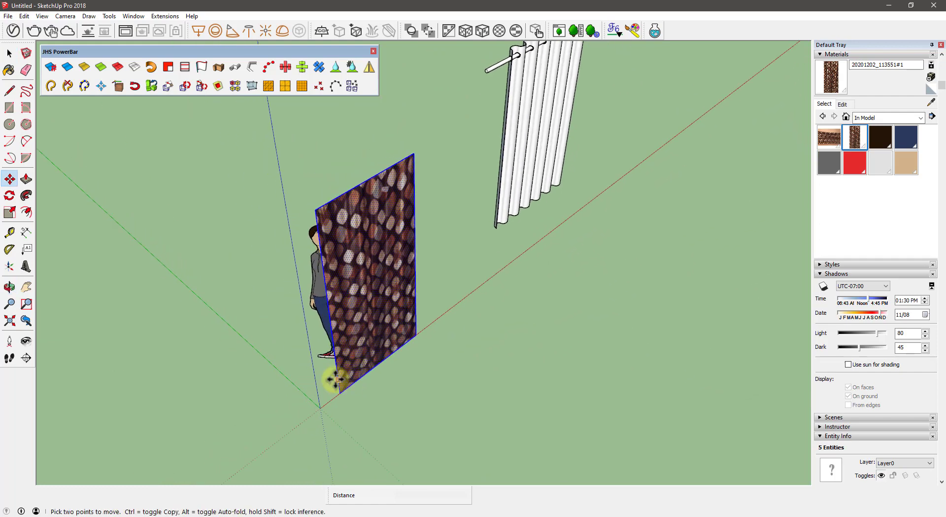
pyautogui.click(340, 393)
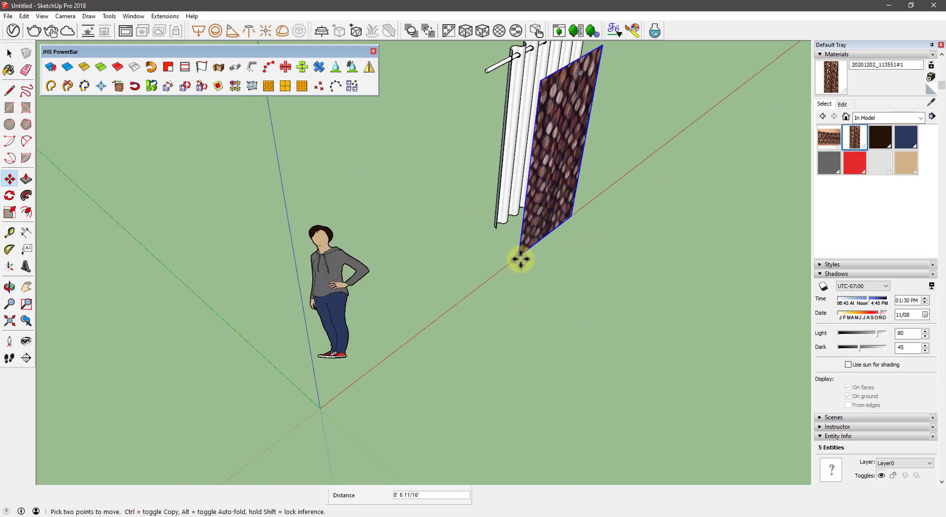
pyautogui.click(519, 255)
pyautogui.click(483, 274)
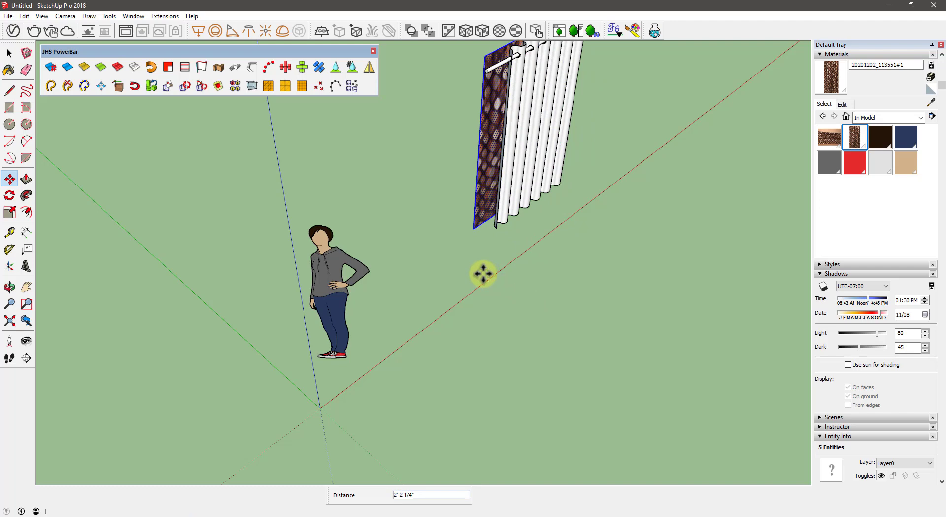
pyautogui.moveTo(482, 274)
pyautogui.mouseDown(button='middle')
pyautogui.moveTo(508, 241)
pyautogui.moveTo(332, 238)
pyautogui.mouseUp(button='middle')
# Step: Nudge the panel so it sits just behind the curtain, checking from above
pyautogui.press('ctrl')
pyautogui.click(507, 337)
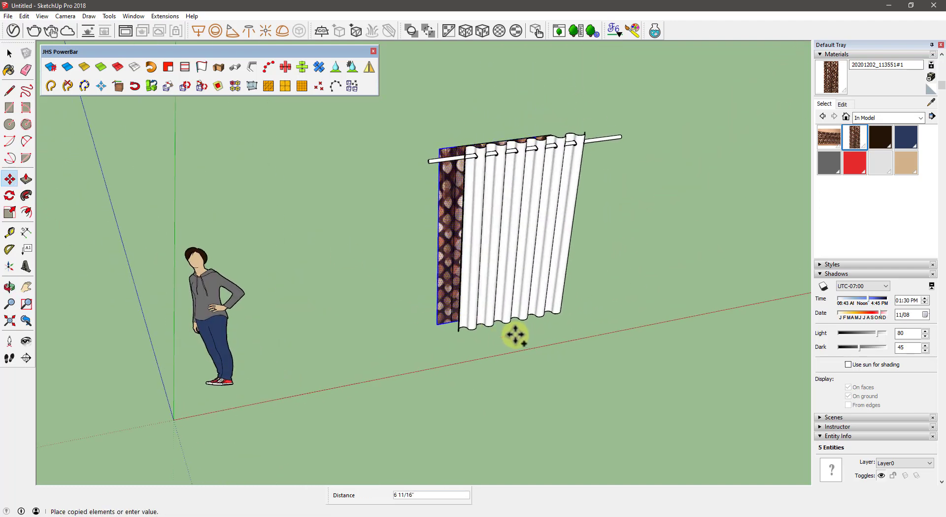
pyautogui.click(512, 336)
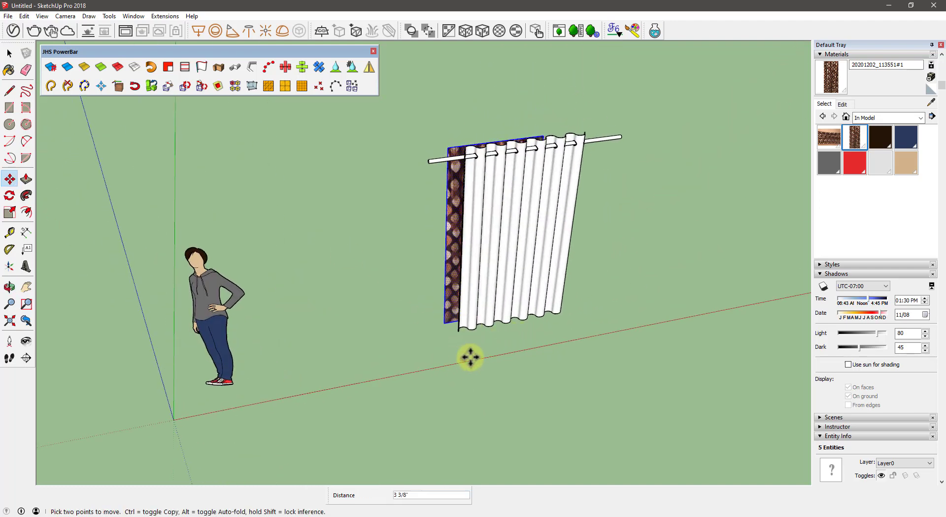
pyautogui.moveTo(477, 356)
pyautogui.mouseDown(button='middle')
pyautogui.moveTo(482, 383)
pyautogui.moveTo(479, 266)
pyautogui.moveTo(454, 321)
pyautogui.moveTo(511, 389)
pyautogui.moveTo(411, 419)
pyautogui.moveTo(391, 500)
pyautogui.moveTo(383, 362)
pyautogui.mouseUp(button='middle')
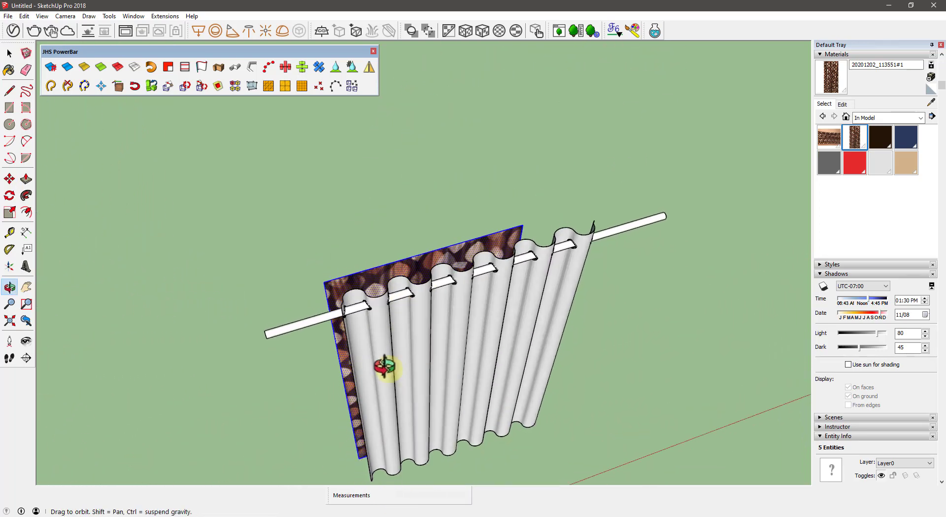
pyautogui.moveTo(450, 307)
pyautogui.mouseDown(button='middle')
pyautogui.moveTo(419, 302)
pyautogui.moveTo(422, 319)
pyautogui.moveTo(343, 296)
pyautogui.moveTo(399, 247)
pyautogui.moveTo(469, 270)
pyautogui.moveTo(430, 250)
pyautogui.mouseUp(button='middle')
pyautogui.press('space')
# Step: Set the panel face's leaf texture to Projected
pyautogui.click(367, 245)
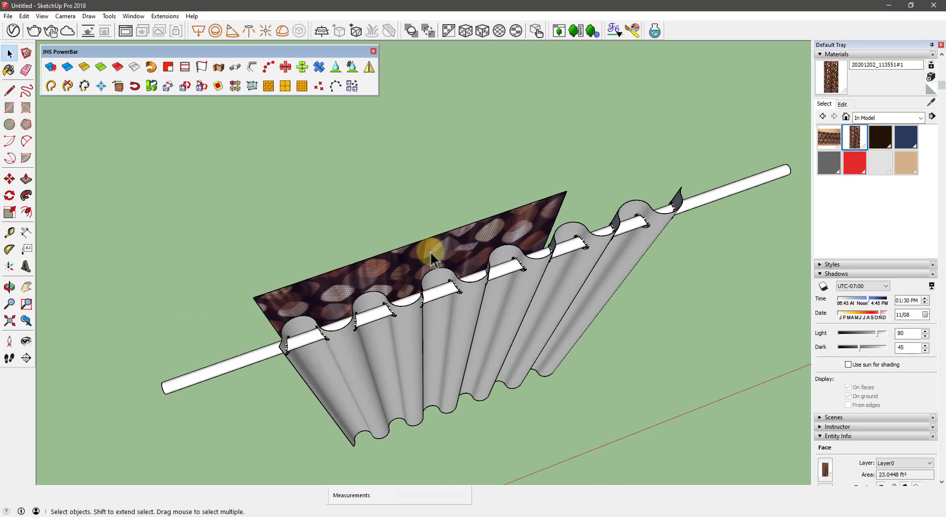
pyautogui.rightClick(430, 250)
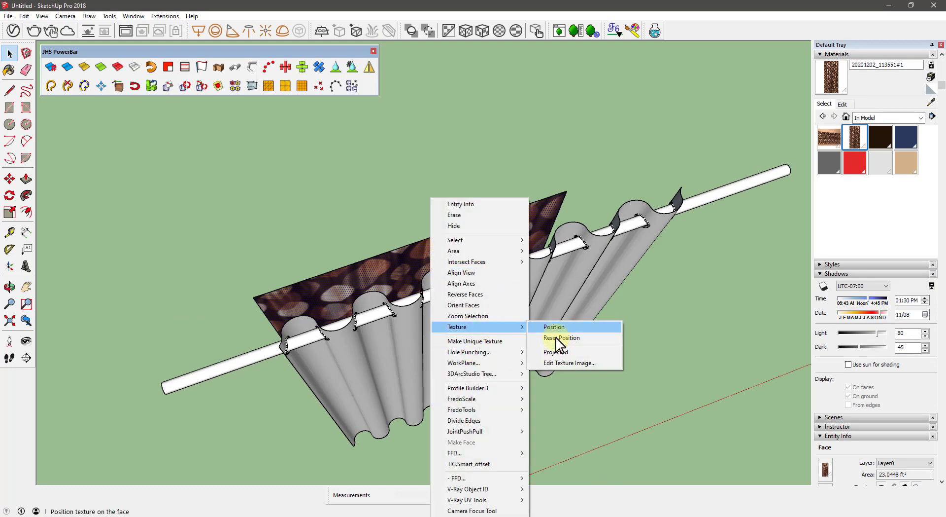
pyautogui.moveTo(477, 327)
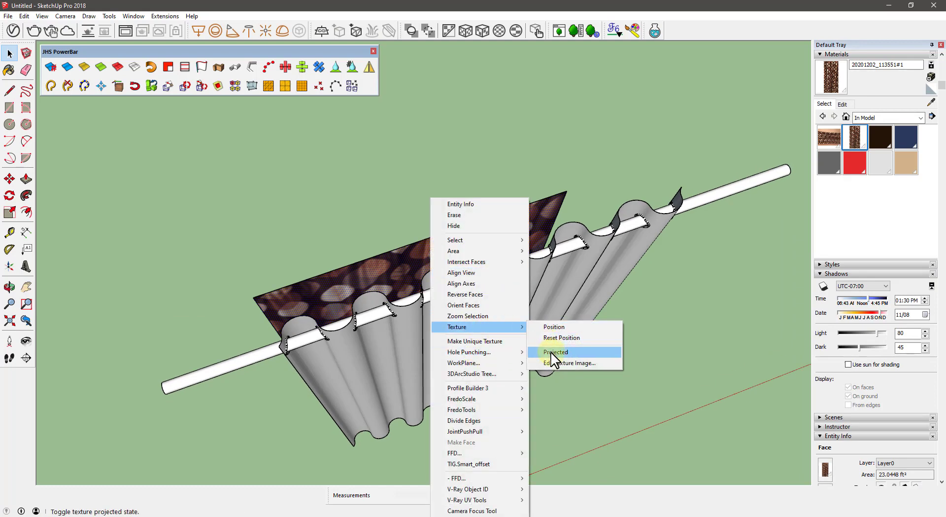
pyautogui.click(551, 351)
pyautogui.moveTo(437, 321)
pyautogui.mouseDown(button='middle')
pyautogui.moveTo(370, 238)
pyautogui.moveTo(419, 298)
pyautogui.moveTo(386, 313)
pyautogui.moveTo(442, 226)
pyautogui.moveTo(552, 309)
pyautogui.moveTo(414, 371)
pyautogui.moveTo(362, 243)
pyautogui.mouseUp(button='middle')
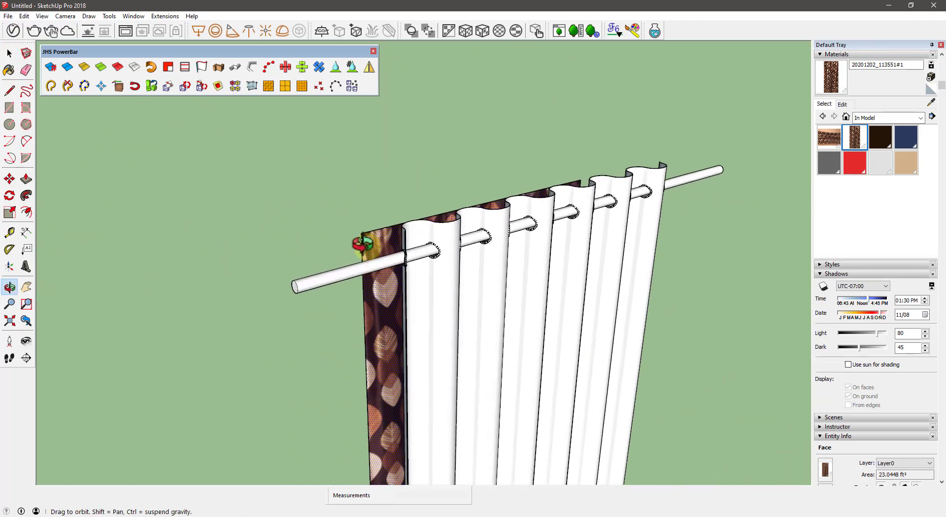
pyautogui.press('space')
pyautogui.click(368, 233)
pyautogui.press('m')
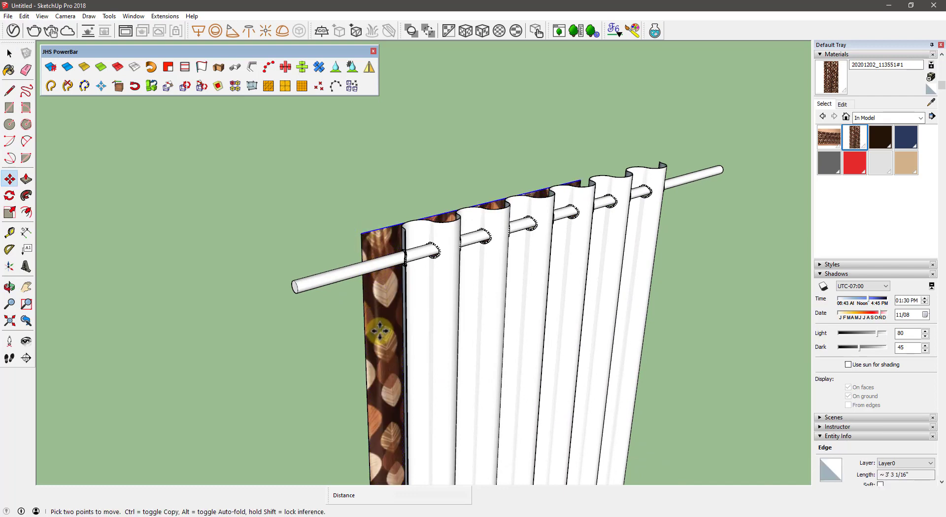
pyautogui.click(379, 330)
pyautogui.press('space')
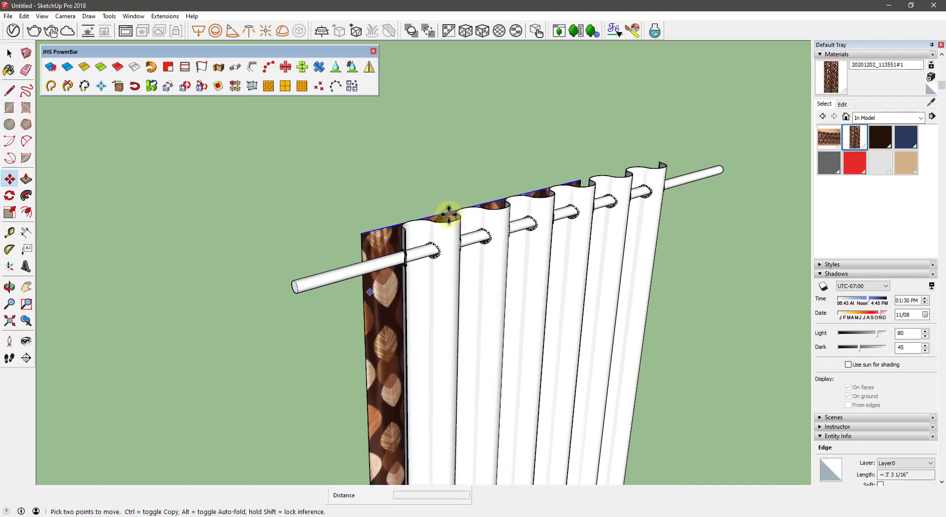
pyautogui.scroll(1, 429, 232)
pyautogui.moveTo(371, 244); pyautogui.dragTo(524, 253, button='middle')
# Step: Scale the panel up so it rises past the curtain's top edge
pyautogui.press('s')
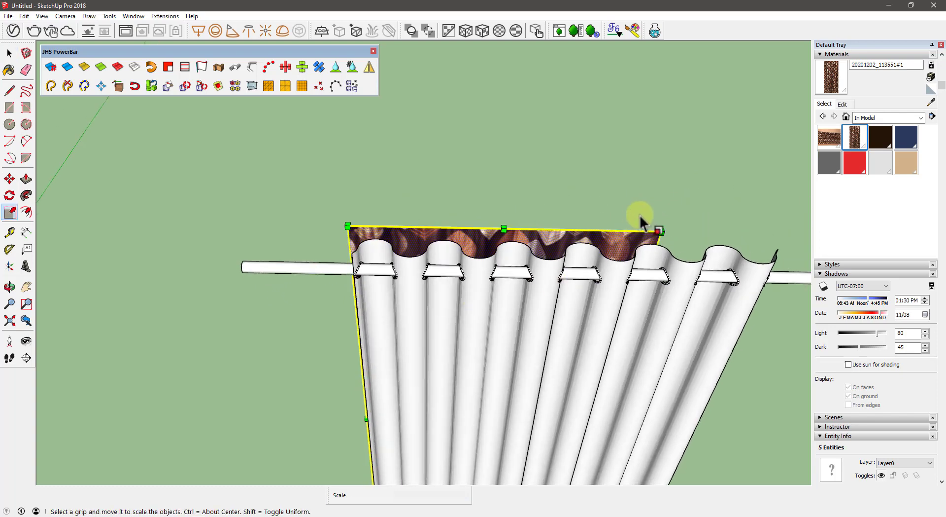
pyautogui.moveTo(676, 216); pyautogui.dragTo(687, 206)
pyautogui.moveTo(687, 205)
pyautogui.mouseDown(button='middle')
pyautogui.moveTo(490, 299)
pyautogui.moveTo(448, 264)
pyautogui.mouseUp(button='middle')
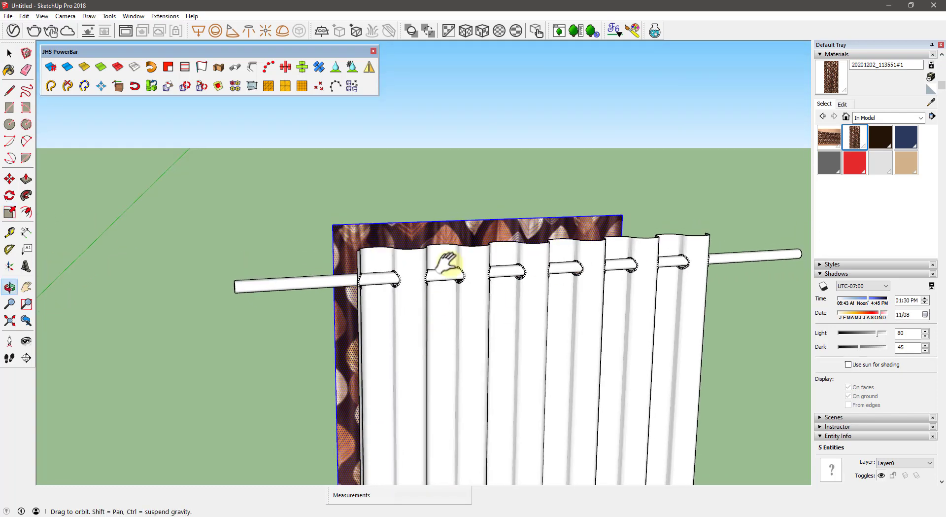
pyautogui.scroll(2, 359, 296)
pyautogui.press('space')
pyautogui.click(375, 284)
pyautogui.press('b')
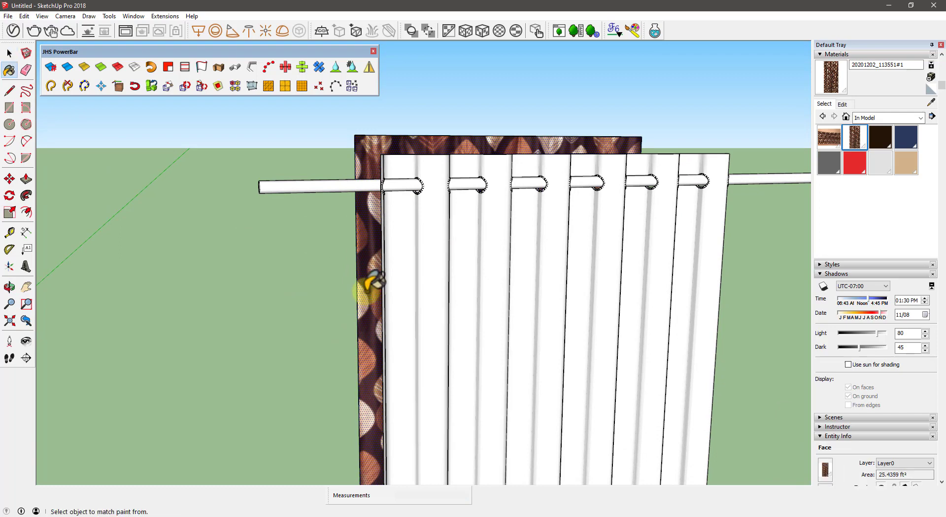
pyautogui.rightClick(366, 292)
pyautogui.moveTo(414, 327)
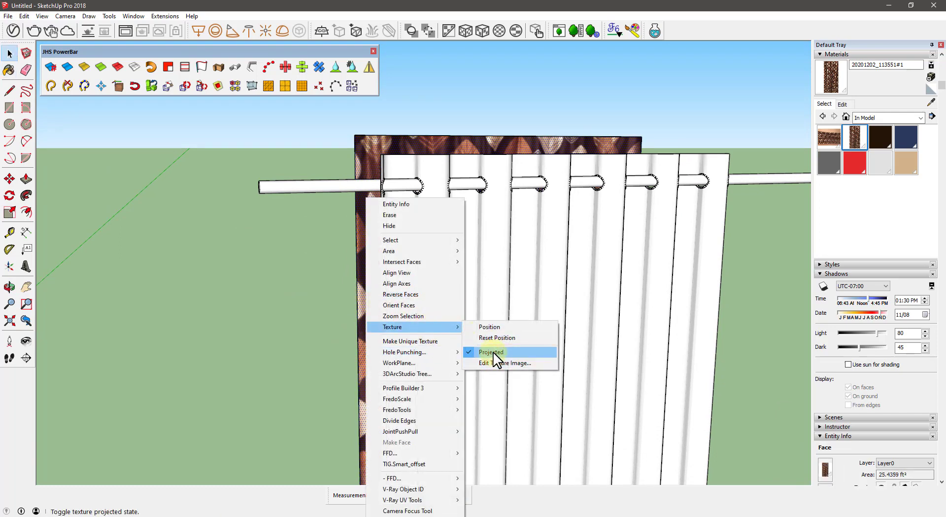
pyautogui.click(371, 166)
# Step: Paint the pleated curtain with the projected leaf fabric texture
pyautogui.press('b')
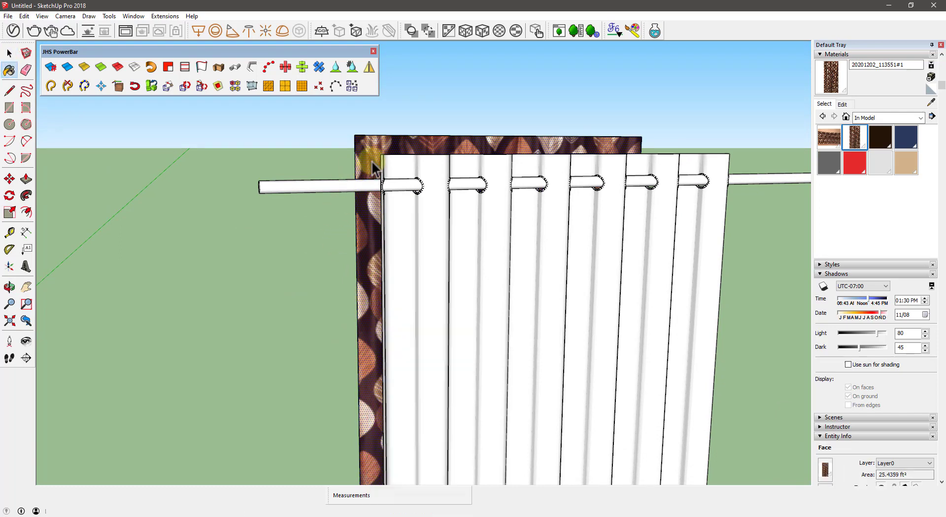
pyautogui.moveTo(497, 296); pyautogui.dragTo(428, 300, button='middle')
pyautogui.click(495, 338)
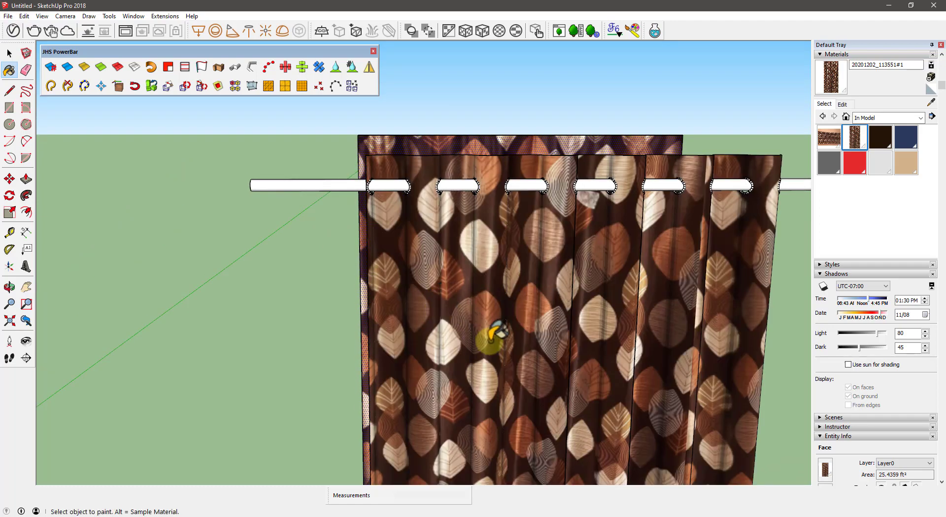
pyautogui.keyDown('shift'); pyautogui.moveTo(495, 338); pyautogui.dragTo(377, 169, button='middle'); pyautogui.keyUp('shift')
pyautogui.scroll(-3, 393, 298)
pyautogui.scroll(-2, 393, 301)
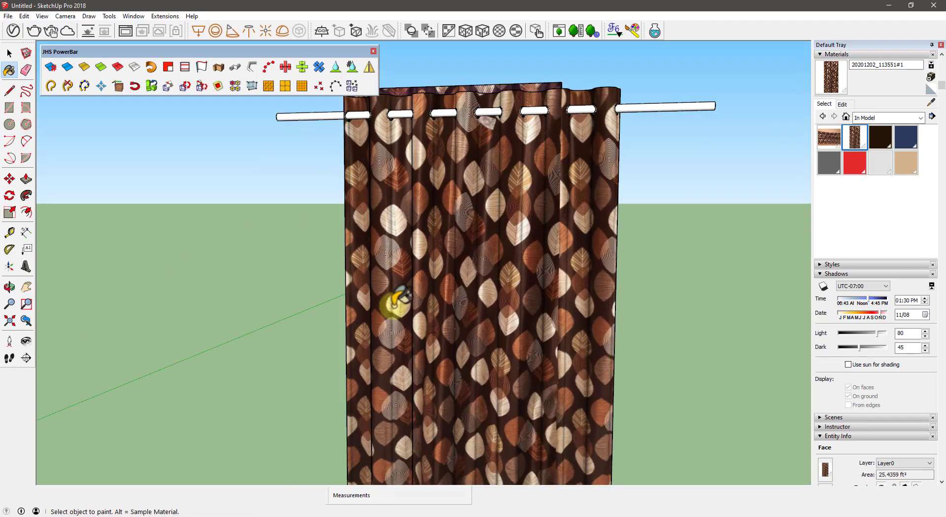
# Step: Orbit and zoom to inspect the curtain top and the rings along the rod
pyautogui.moveTo(399, 317); pyautogui.dragTo(407, 382, button='middle')
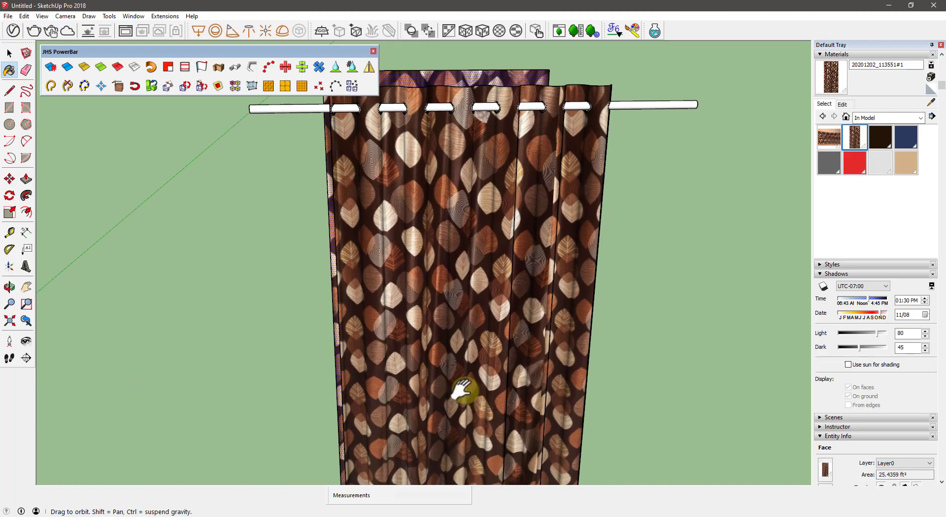
pyautogui.scroll(1, 390, 394)
pyautogui.scroll(1, 340, 286)
pyautogui.scroll(3, 382, 229)
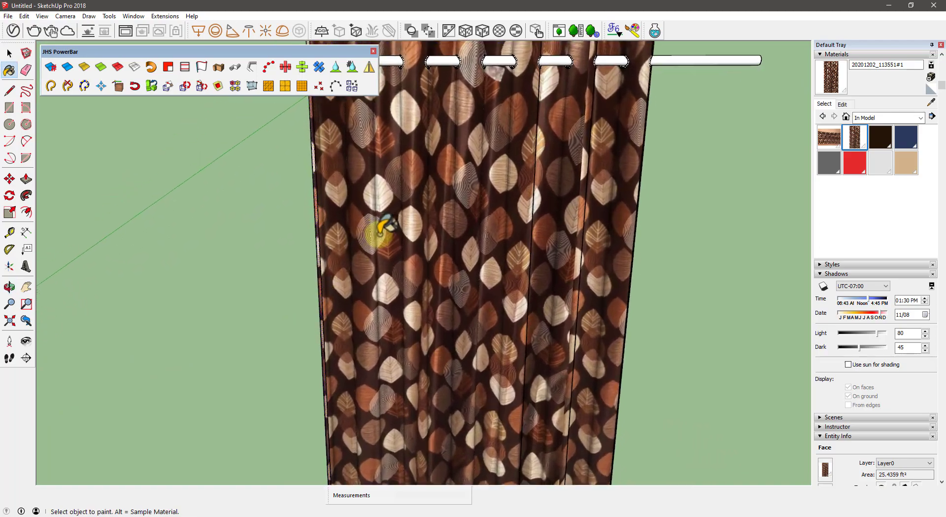
pyautogui.scroll(2, 394, 230)
pyautogui.moveTo(397, 234); pyautogui.dragTo(312, 343, button='middle')
pyautogui.moveTo(355, 211)
pyautogui.mouseDown(button='middle')
pyautogui.moveTo(380, 358)
pyautogui.moveTo(412, 308)
pyautogui.moveTo(391, 296)
pyautogui.mouseUp(button='middle')
pyautogui.press('space')
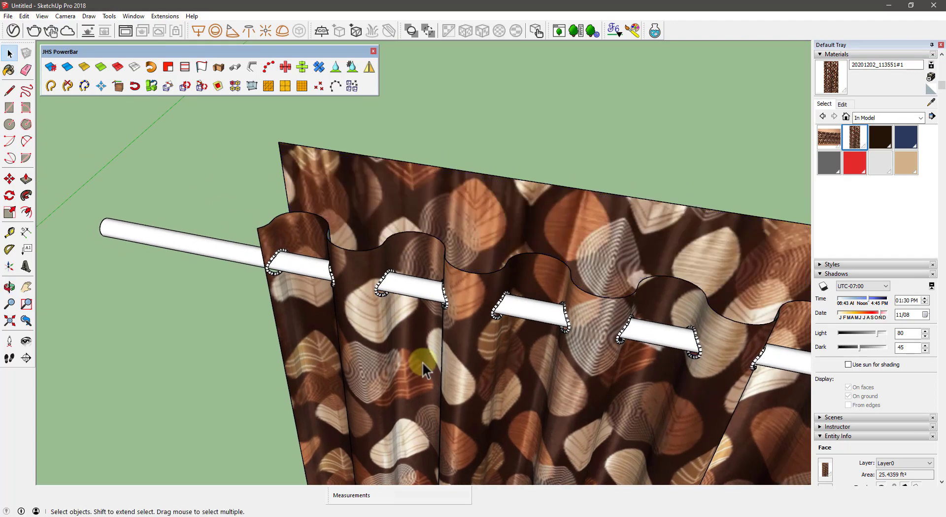
pyautogui.scroll(2, 365, 268)
pyautogui.scroll(2, 412, 321)
pyautogui.scroll(2, 409, 334)
pyautogui.moveTo(409, 333)
pyautogui.mouseDown(button='middle')
pyautogui.moveTo(302, 279)
pyautogui.moveTo(303, 241)
pyautogui.moveTo(363, 212)
pyautogui.moveTo(323, 283)
pyautogui.mouseUp(button='middle')
pyautogui.scroll(2, 395, 306)
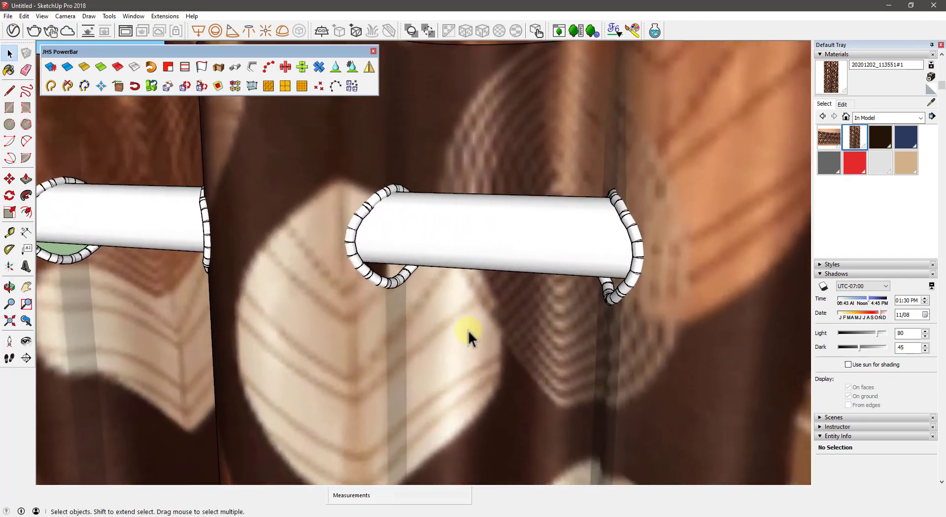
pyautogui.scroll(-5, 448, 333)
pyautogui.moveTo(412, 313); pyautogui.dragTo(416, 281, button='middle')
# Step: Hide everything except the rings, select all of them, and orbit to see the whole rod
pyautogui.hotkey('ctrl', 'h')
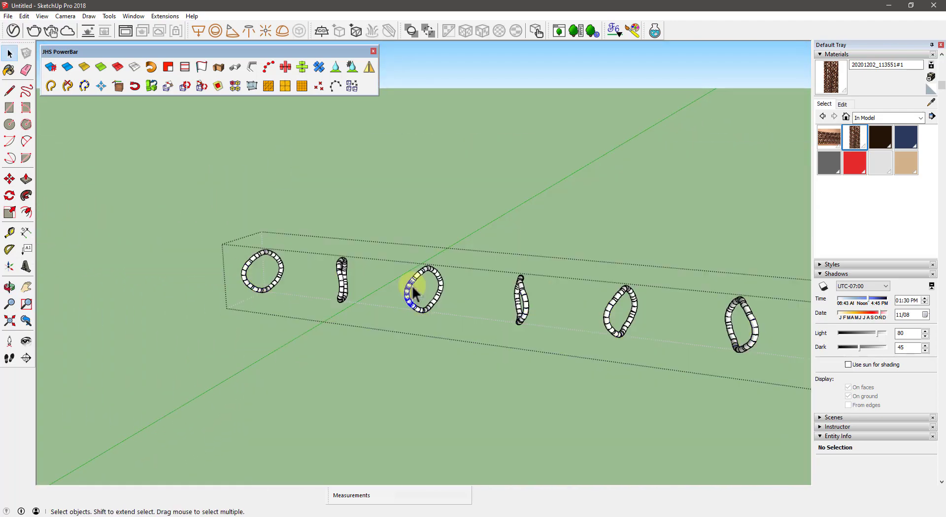
pyautogui.hotkey('ctrl', 'a')
pyautogui.scroll(-2, 460, 308)
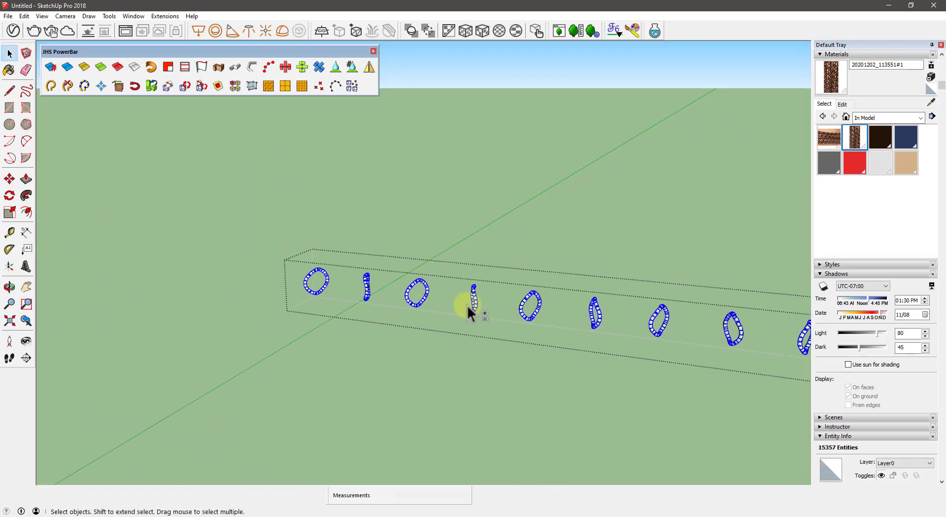
pyautogui.moveTo(461, 309); pyautogui.dragTo(183, 207, button='middle')
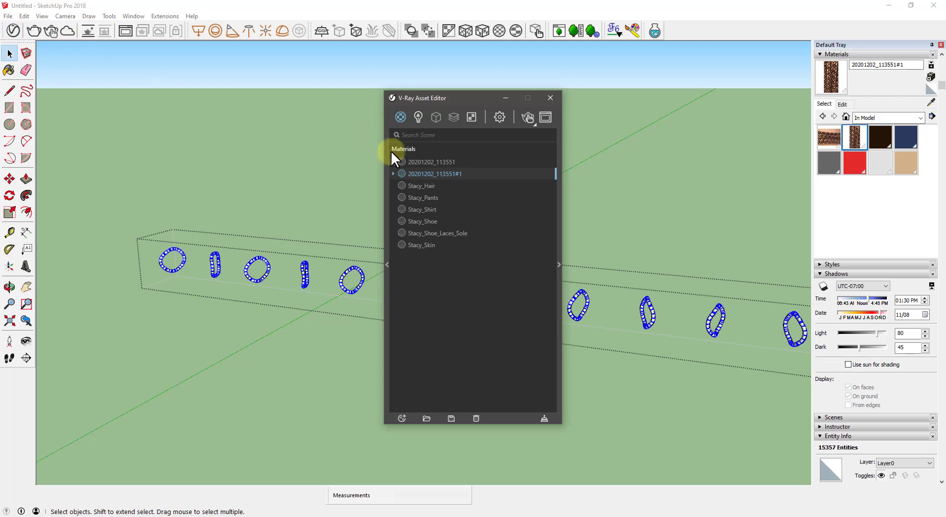
# Step: Add the Iron Blurry 5cm metal from the V-Ray library (Materials > Metal) to the scene materials
pyautogui.click(391, 149)
pyautogui.moveTo(391, 99); pyautogui.dragTo(582, 73)
pyautogui.click(418, 103)
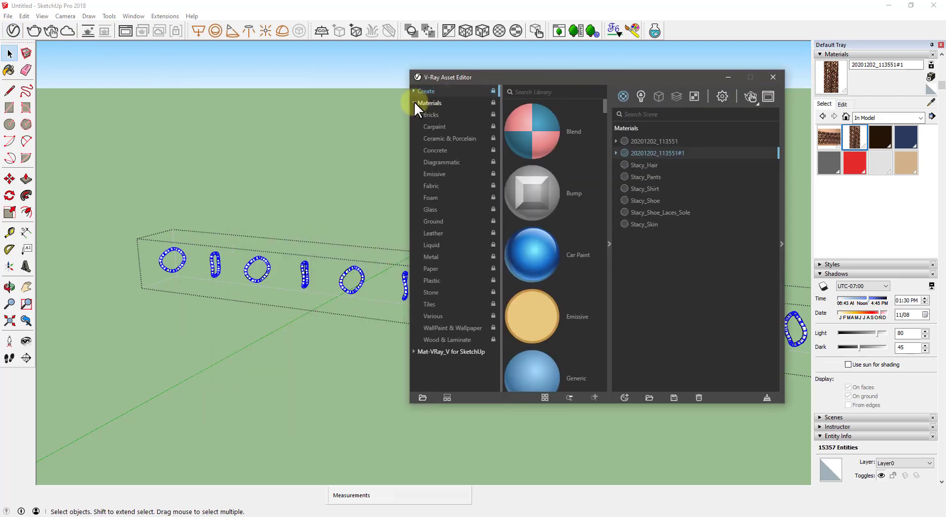
pyautogui.click(437, 255)
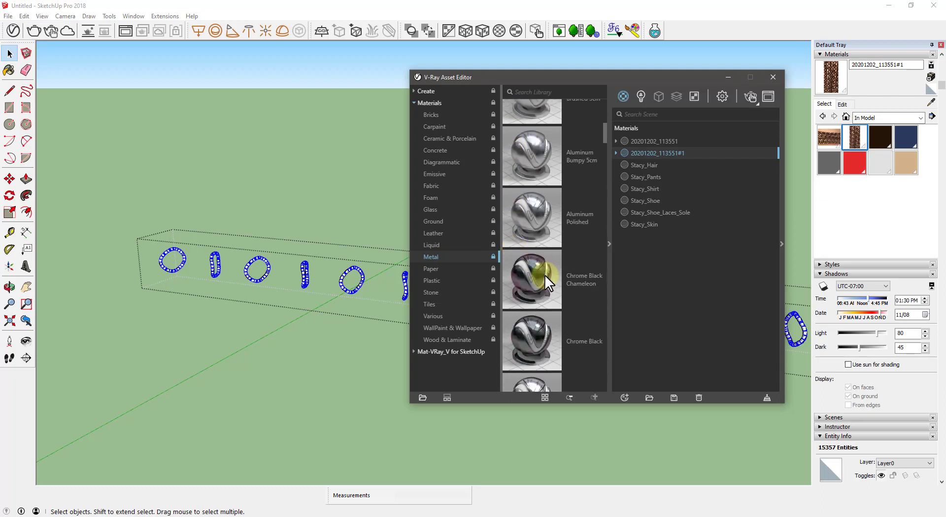
pyautogui.scroll(-2, 540, 305)
pyautogui.scroll(-3, 533, 283)
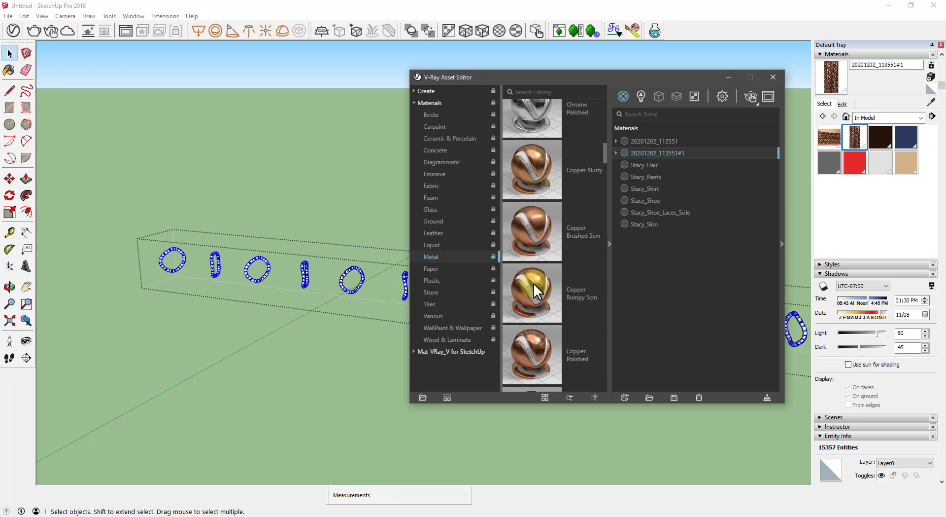
pyautogui.scroll(-3, 533, 282)
pyautogui.scroll(-3, 531, 285)
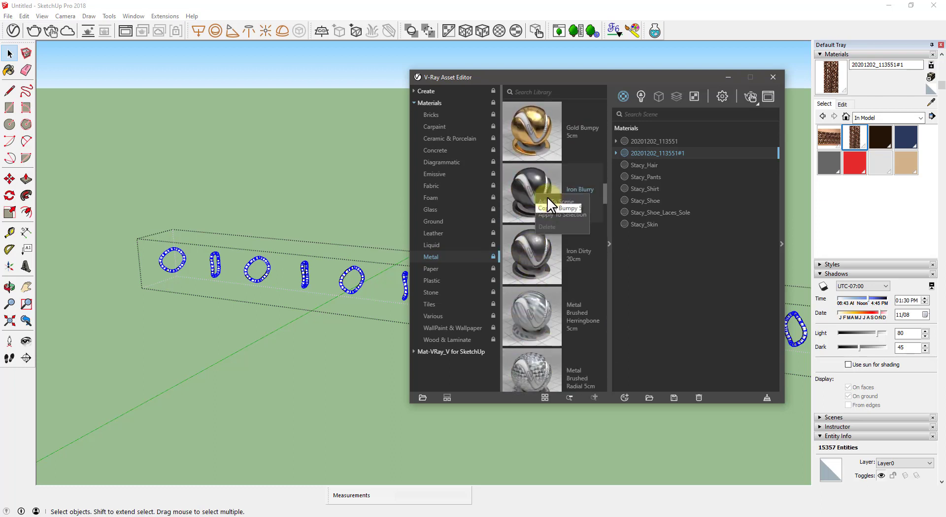
pyautogui.doubleClick(566, 214)
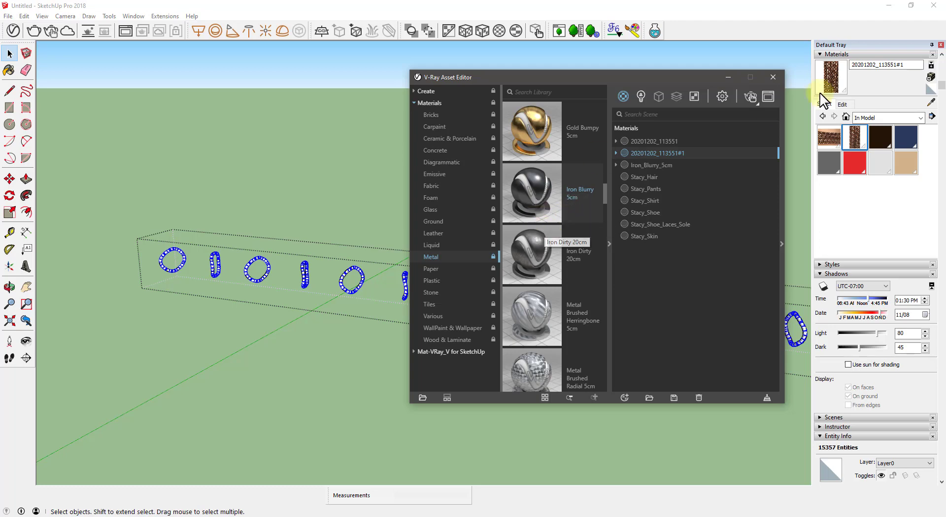
pyautogui.click(772, 78)
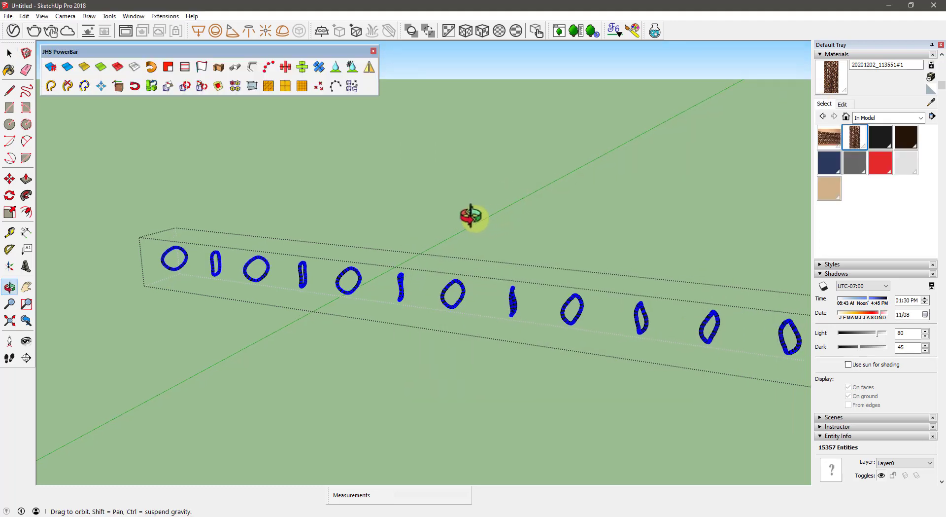
# Step: Clear the selection, then open the curtain rod group and select its faces
pyautogui.scroll(-3, 471, 231)
pyautogui.scroll(-2, 444, 266)
pyautogui.scroll(1, 434, 277)
pyautogui.scroll(2, 380, 294)
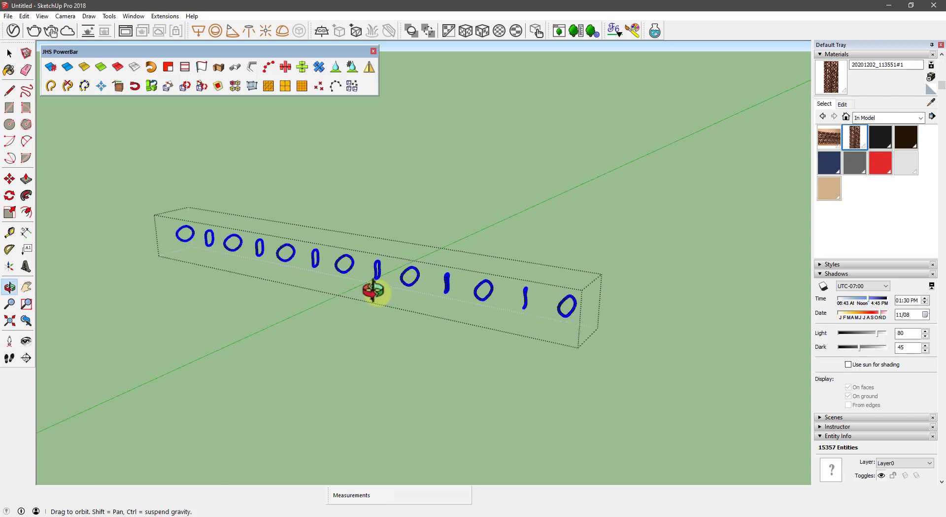
pyautogui.scroll(2, 378, 293)
pyautogui.click(617, 360)
pyautogui.moveTo(353, 313); pyautogui.dragTo(472, 272, button='middle')
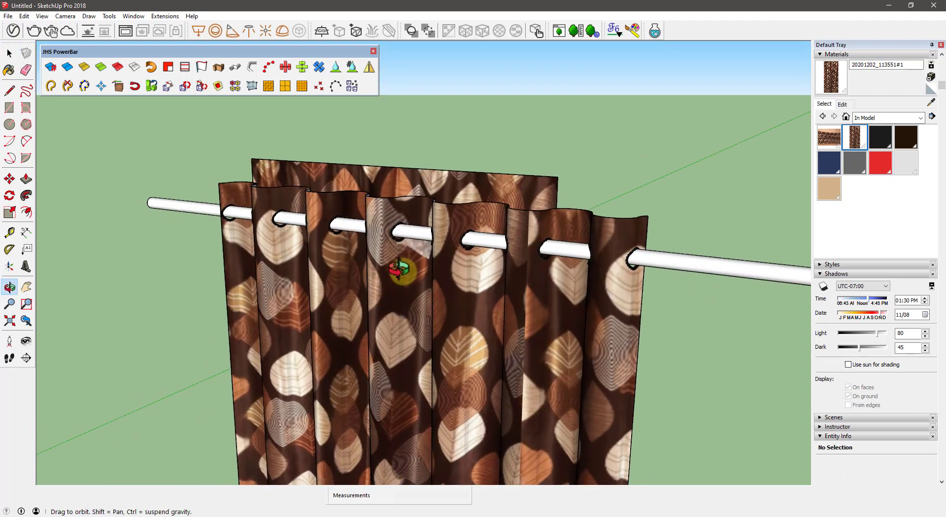
pyautogui.click(695, 262)
pyautogui.scroll(1, 694, 263)
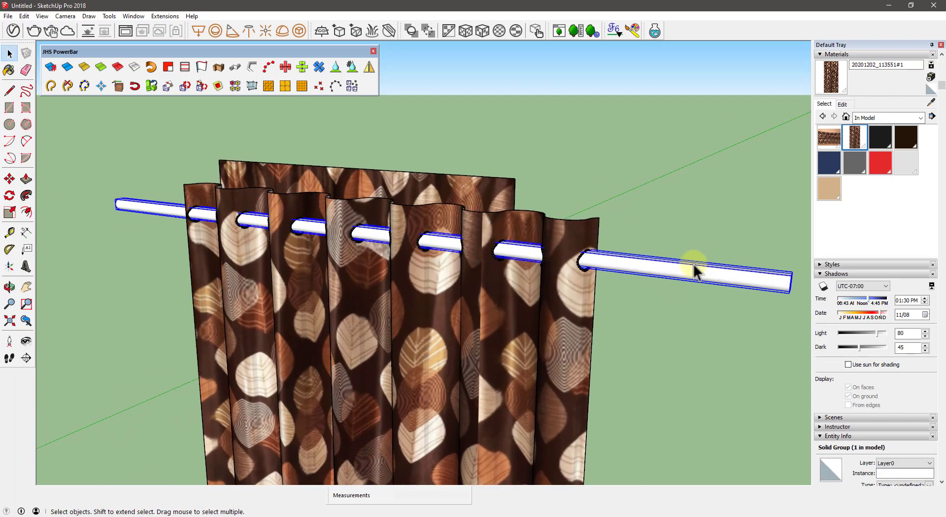
pyautogui.scroll(2, 692, 267)
pyautogui.scroll(1, 692, 271)
pyautogui.scroll(2, 692, 271)
pyautogui.tripleClick(692, 271)
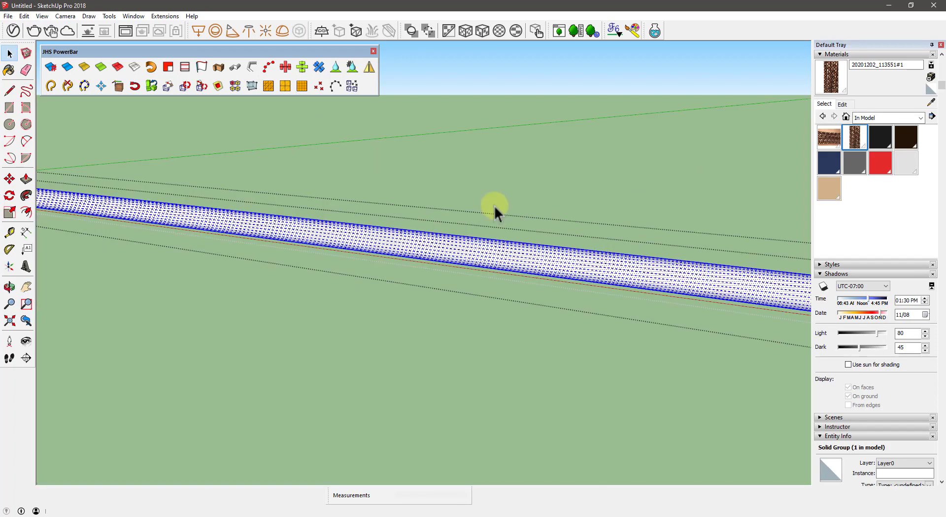
# Step: Apply the V-Ray Iron Dirty 20cm metal material to the selected rod faces
pyautogui.click(13, 31)
pyautogui.rightClick(536, 245)
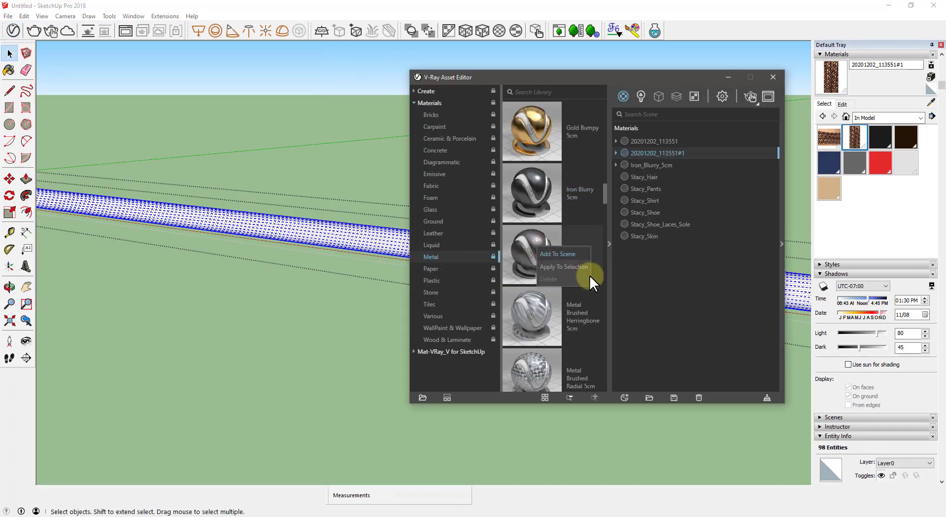
pyautogui.click(586, 274)
pyautogui.click(772, 77)
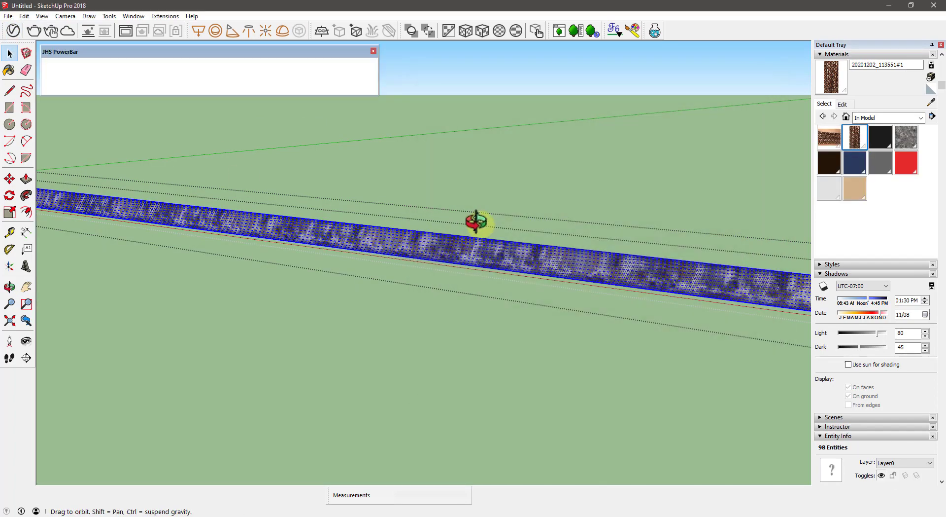
pyautogui.scroll(-5, 444, 246)
pyautogui.scroll(-2, 418, 267)
pyautogui.scroll(-1, 276, 185)
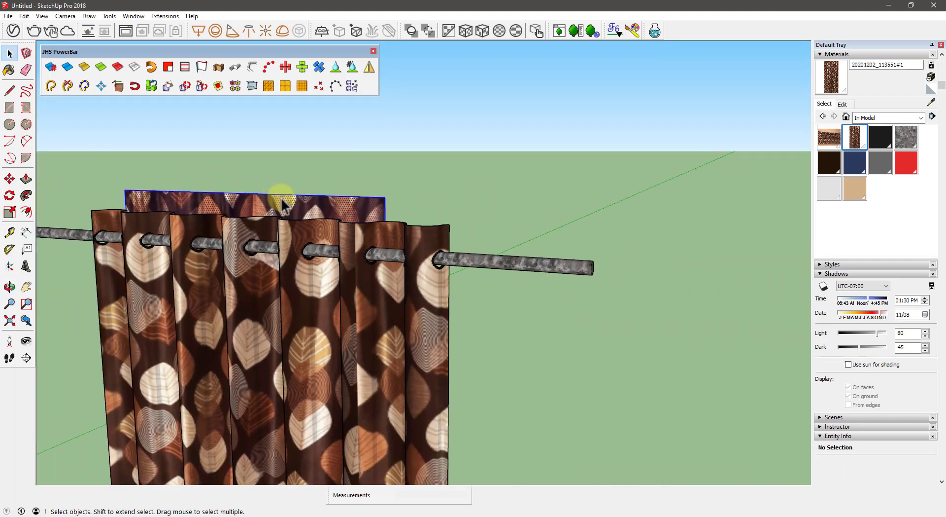
# Step: Start an interactive V-Ray render of the curtain and move the frame buffer to the upper left
pyautogui.moveTo(281, 197)
pyautogui.mouseDown(button='middle')
pyautogui.moveTo(288, 313)
pyautogui.moveTo(376, 253)
pyautogui.moveTo(274, 301)
pyautogui.moveTo(370, 207)
pyautogui.moveTo(394, 228)
pyautogui.moveTo(439, 227)
pyautogui.moveTo(276, 263)
pyautogui.moveTo(373, 397)
pyautogui.moveTo(385, 302)
pyautogui.moveTo(408, 310)
pyautogui.moveTo(401, 296)
pyautogui.mouseUp(button='middle')
pyautogui.click(52, 30)
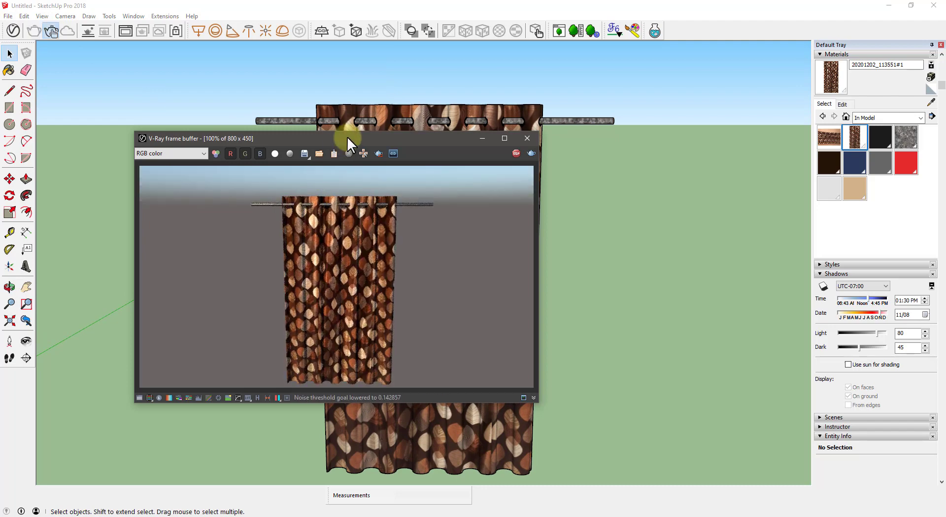
pyautogui.moveTo(347, 137); pyautogui.dragTo(229, 90)
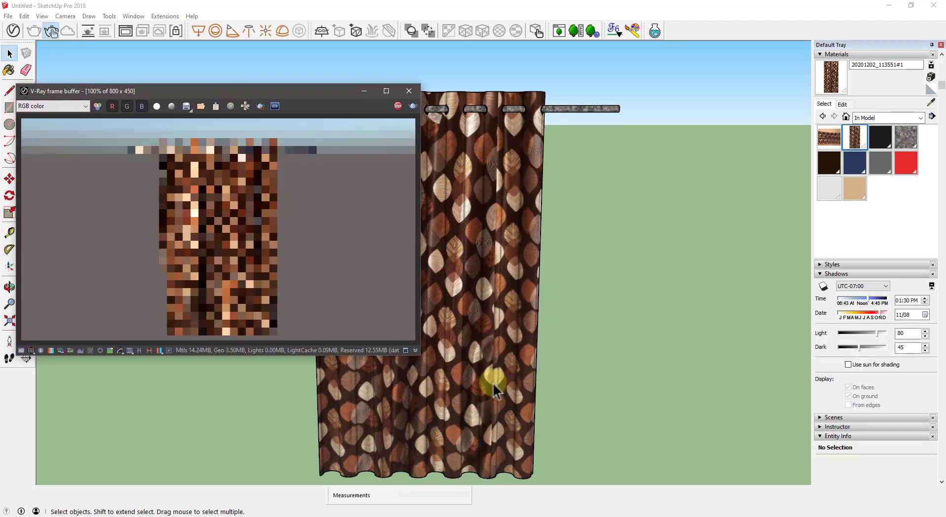
pyautogui.moveTo(493, 383); pyautogui.dragTo(509, 363, button='middle')
pyautogui.scroll(2, 201, 213)
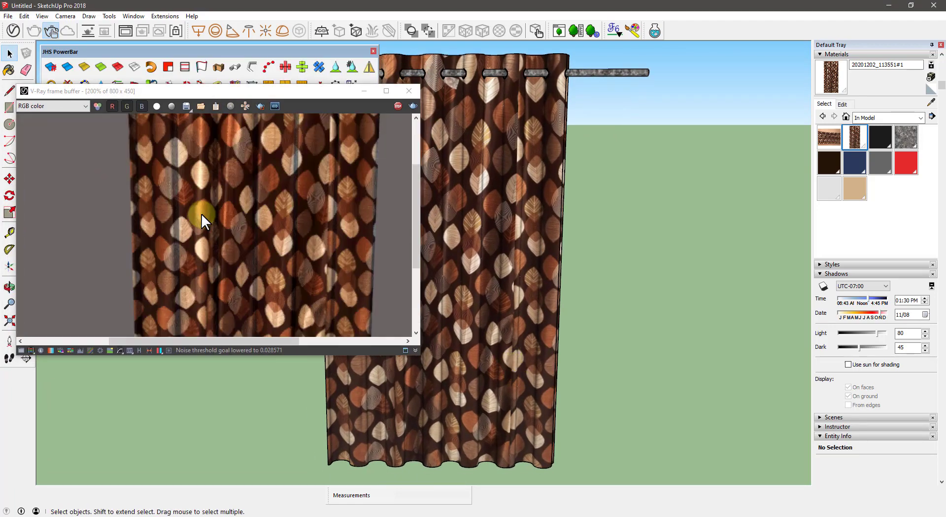
pyautogui.moveTo(201, 213); pyautogui.dragTo(183, 252, button='middle')
pyautogui.scroll(-2, 183, 252)
pyautogui.scroll(1, 241, 144)
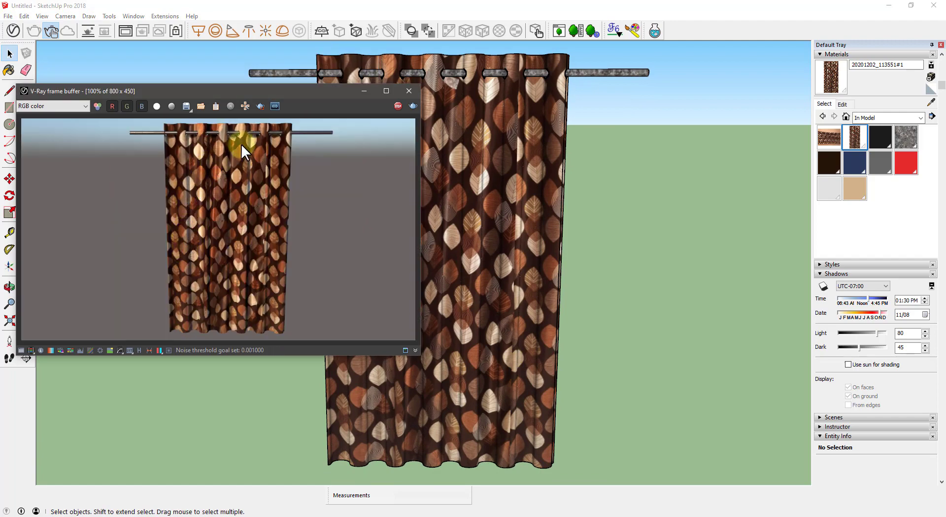
pyautogui.scroll(2, 248, 128)
# Step: Orbit around the curtain to check the rod and fabric in the render, then reopen the Asset Editor
pyautogui.moveTo(507, 211); pyautogui.dragTo(444, 220, button='middle')
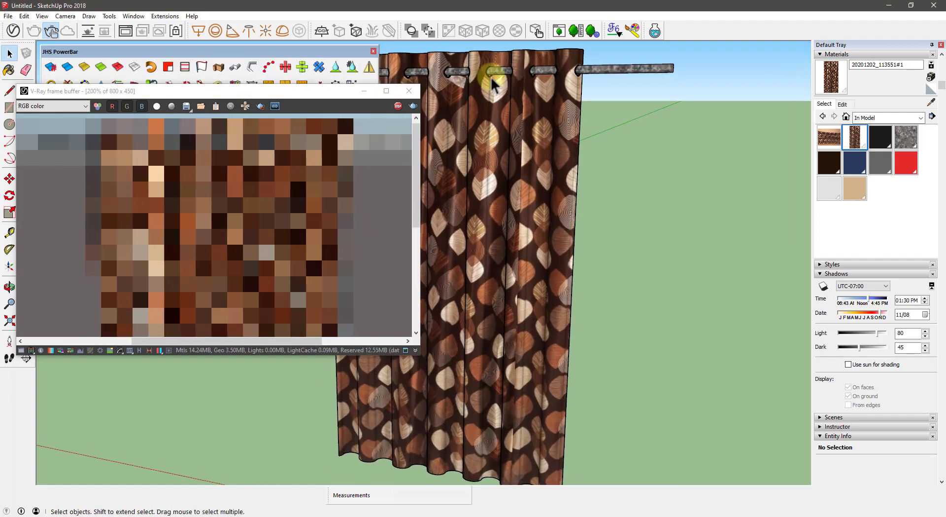
pyautogui.scroll(5, 492, 79)
pyautogui.moveTo(492, 80)
pyautogui.mouseDown(button='middle')
pyautogui.moveTo(541, 209)
pyautogui.moveTo(577, 223)
pyautogui.mouseUp(button='middle')
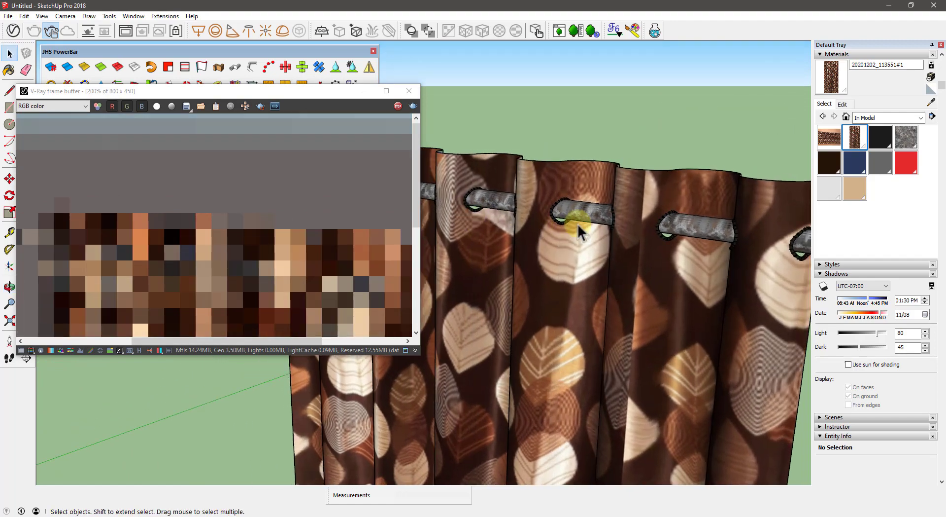
pyautogui.scroll(2, 578, 224)
pyautogui.scroll(2, 544, 209)
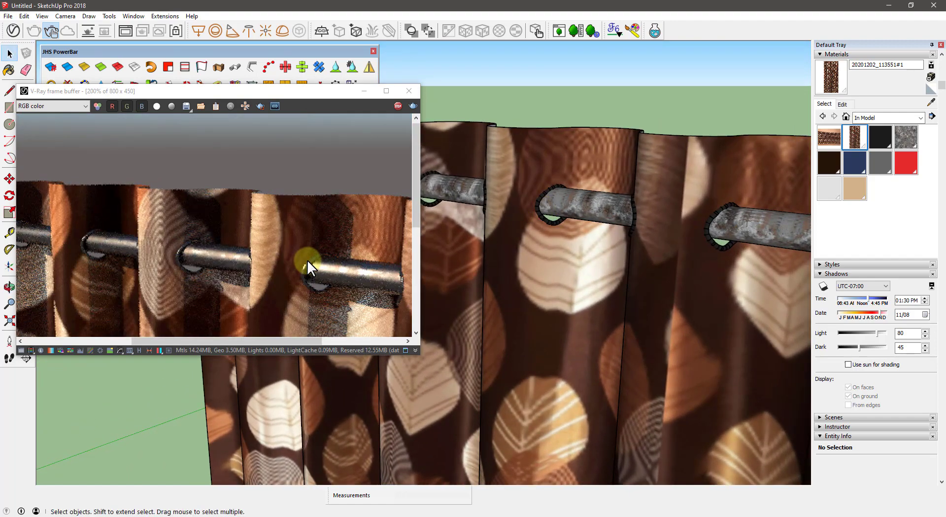
pyautogui.scroll(-1, 309, 262)
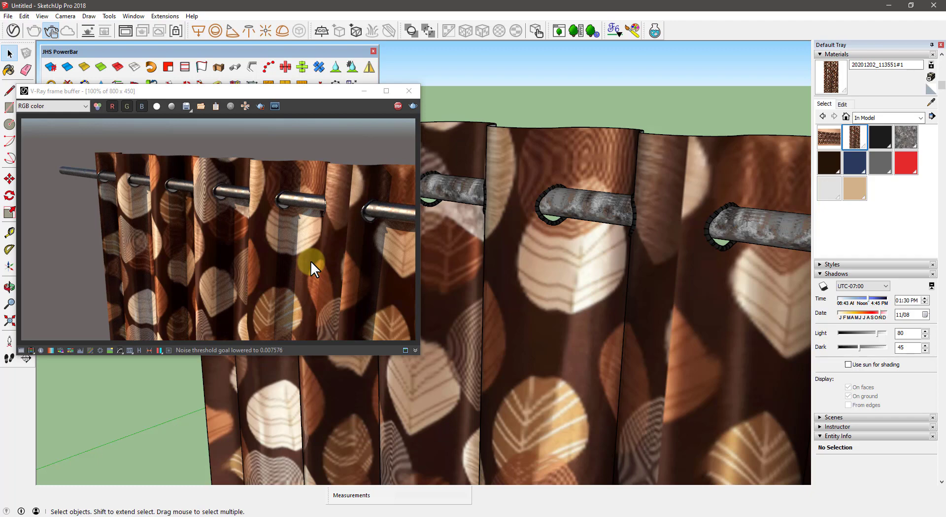
pyautogui.moveTo(619, 454); pyautogui.dragTo(599, 385, button='middle')
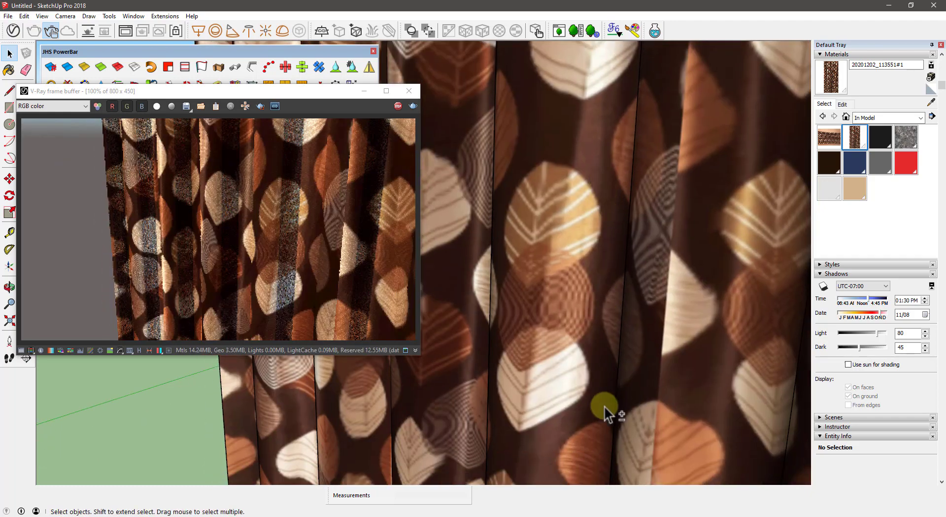
pyautogui.scroll(-3, 592, 258)
pyautogui.scroll(-3, 601, 345)
pyautogui.moveTo(602, 345)
pyautogui.mouseDown(button='middle')
pyautogui.moveTo(602, 295)
pyautogui.moveTo(587, 319)
pyautogui.mouseUp(button='middle')
pyautogui.scroll(1, 587, 318)
pyautogui.press('b')
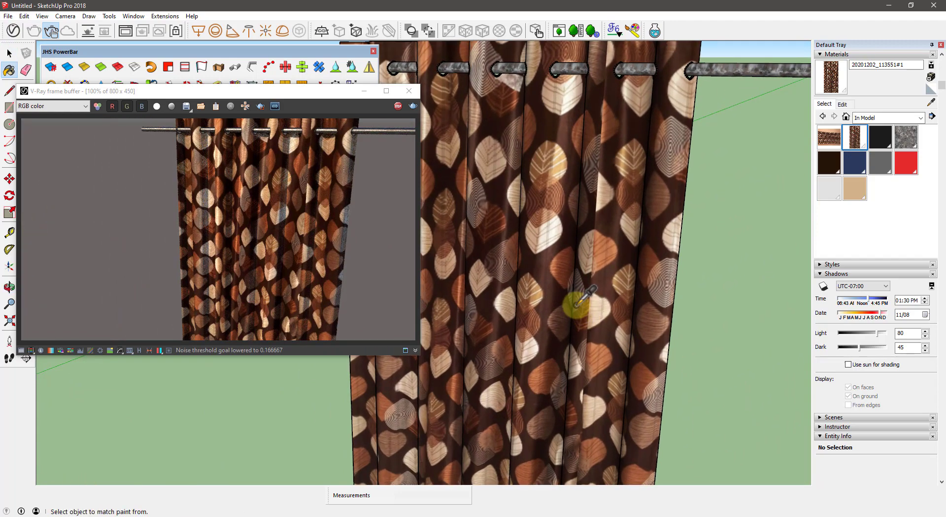
pyautogui.click(13, 30)
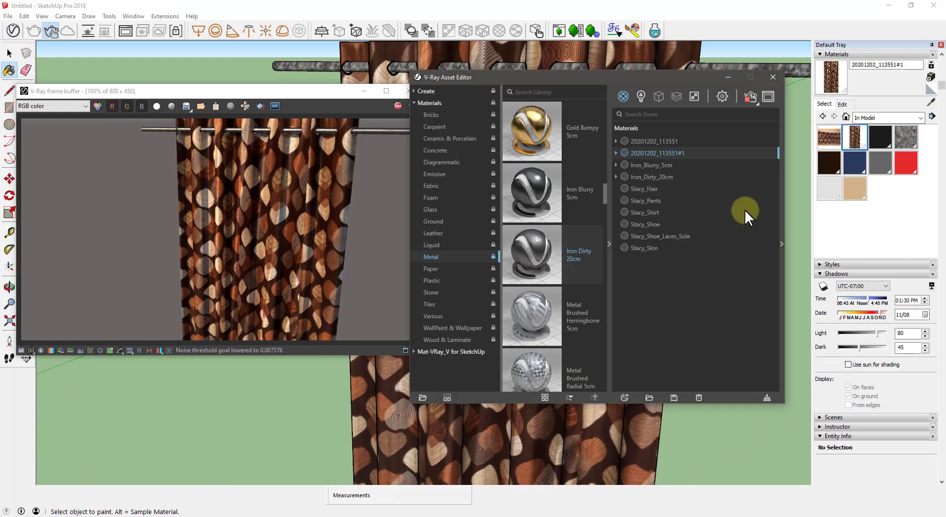
# Step: Collapse the Asset Editor's library panel and move the editor beside the render window
pyautogui.scroll(-2, 607, 244)
pyautogui.click(610, 244)
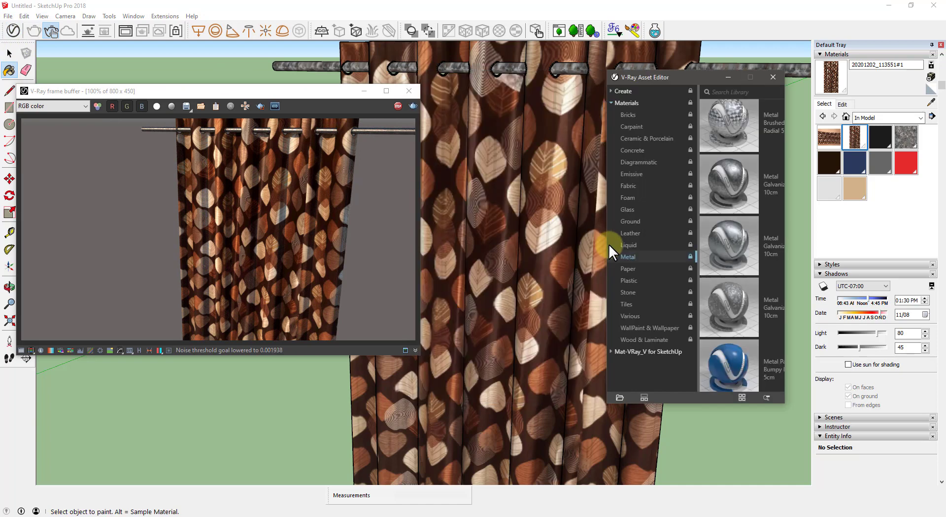
pyautogui.moveTo(634, 78); pyautogui.dragTo(483, 94)
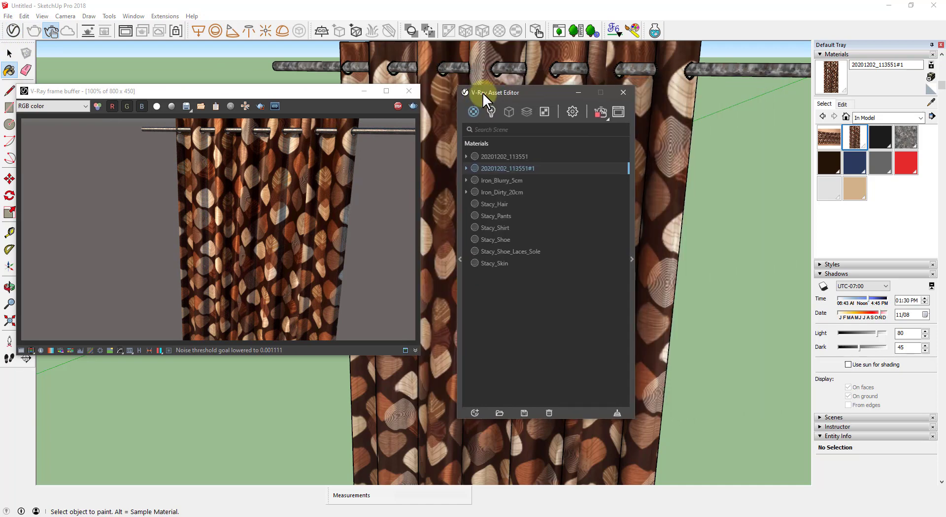